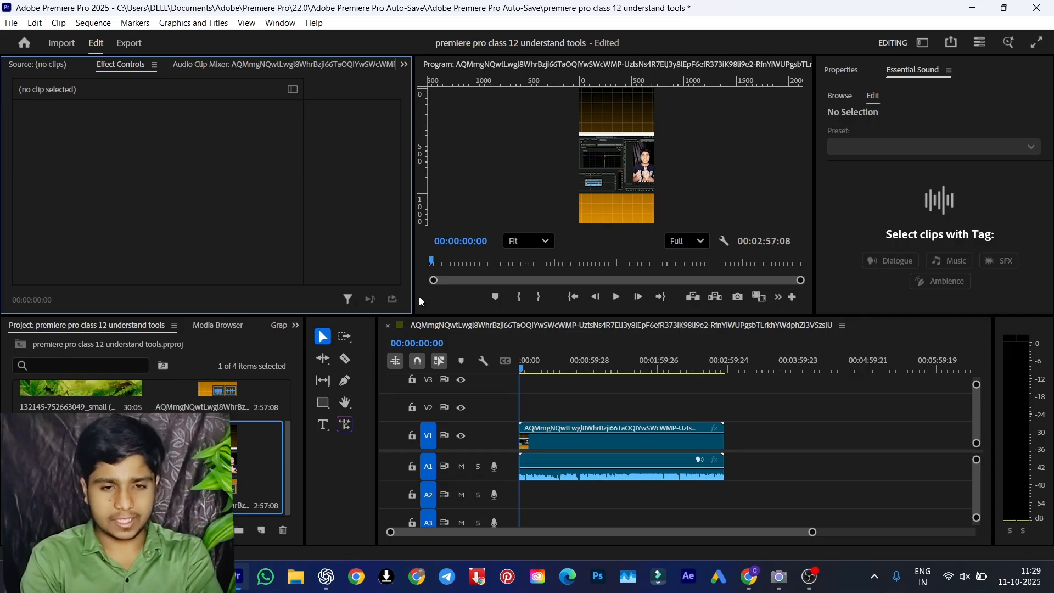
Place the AQOVOOdu1GPv… clip from the project bin directly after the first clip on V1, and set the playhead to 00:02:17:03
{"action": "left_click", "coordinate": [607, 452]}
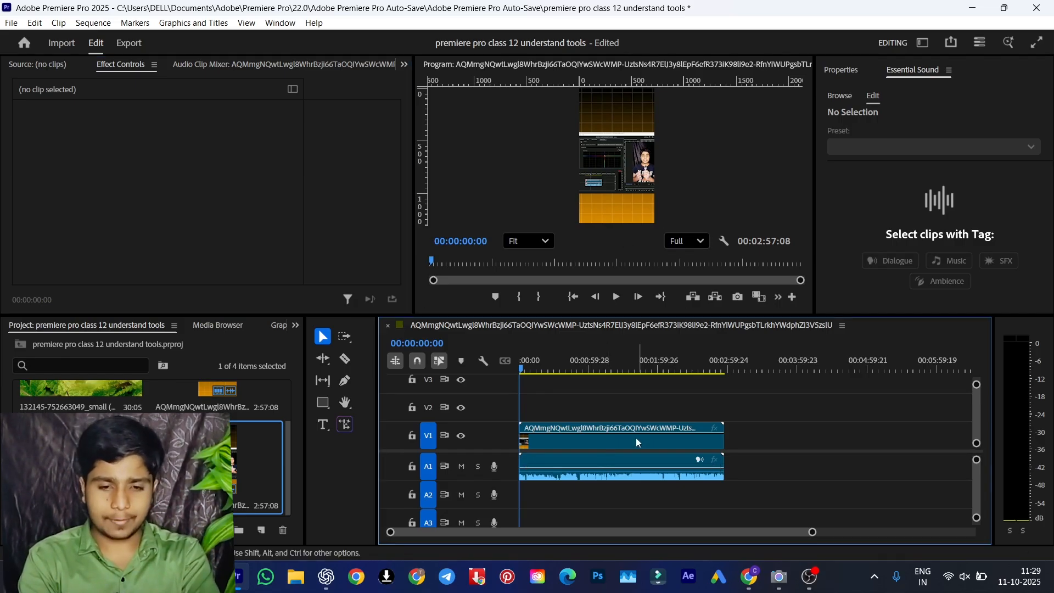
{"action": "left_click_drag", "start_coordinate": [88, 464], "coordinate": [208, 467]}
{"action": "scroll", "coordinate": [159, 464], "scroll_direction": "up", "scroll_amount": 2}
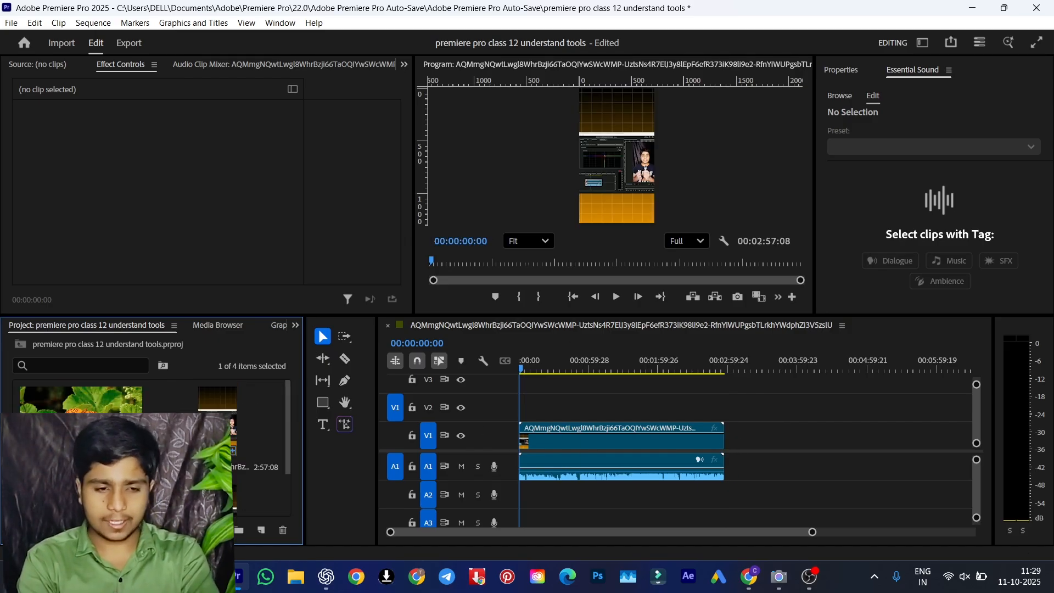
{"action": "scroll", "coordinate": [236, 453], "scroll_direction": "down", "scroll_amount": 2}
{"action": "left_click_drag", "start_coordinate": [236, 461], "coordinate": [732, 464]}
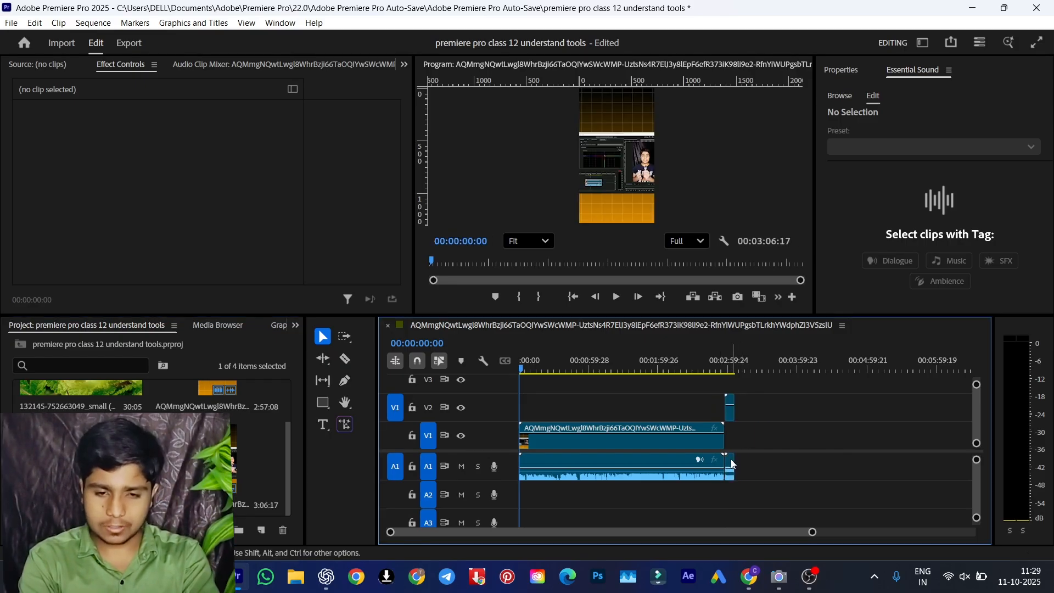
{"action": "left_click", "coordinate": [679, 362]}
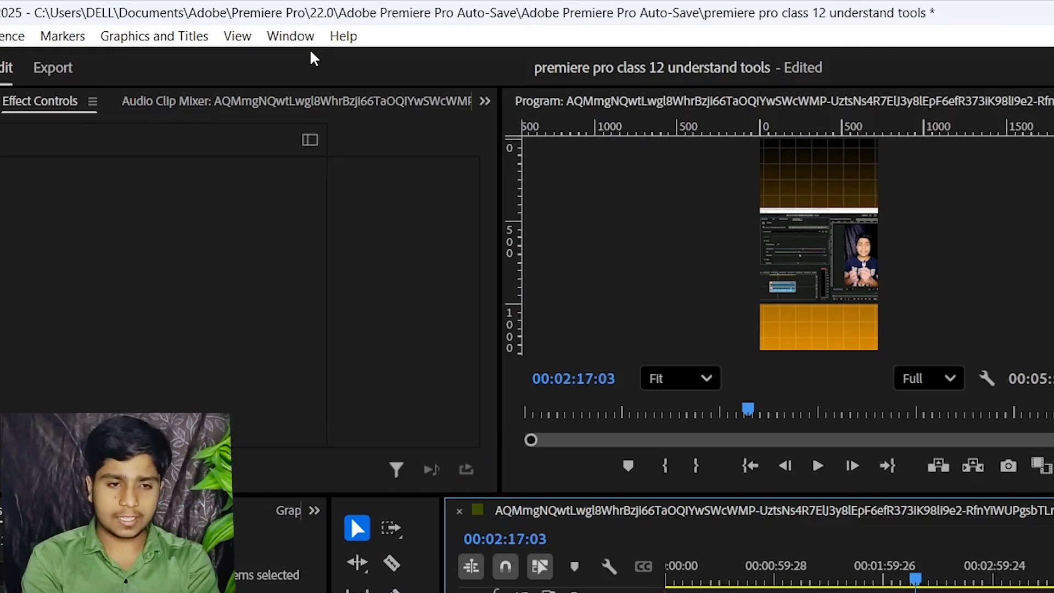
Switch the layout to the Vertical workspace
{"action": "left_click", "coordinate": [288, 24]}
{"action": "mouse_move", "coordinate": [332, 64]}
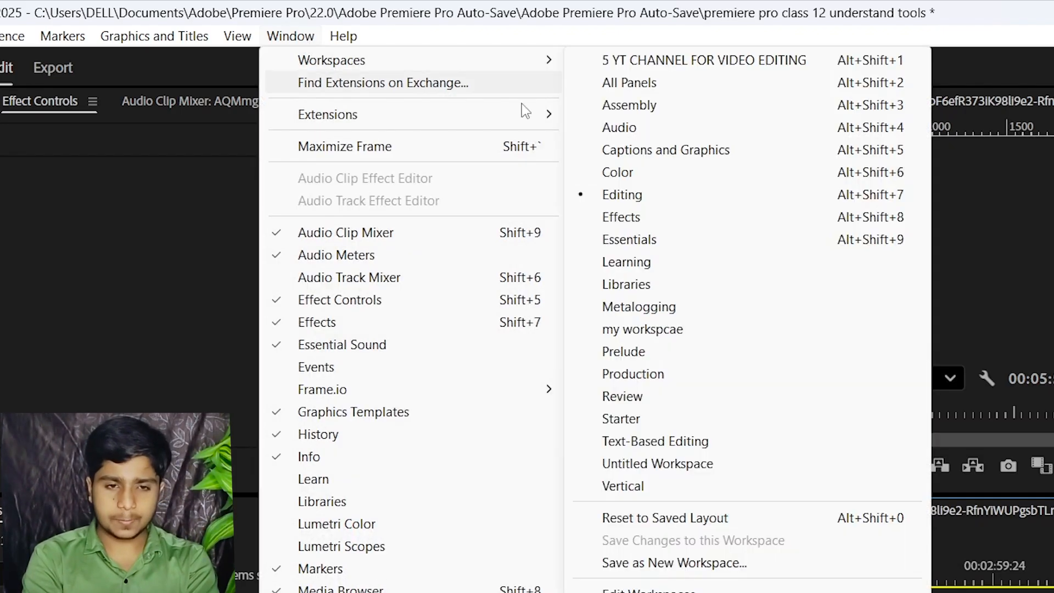
{"action": "left_click", "coordinate": [626, 486]}
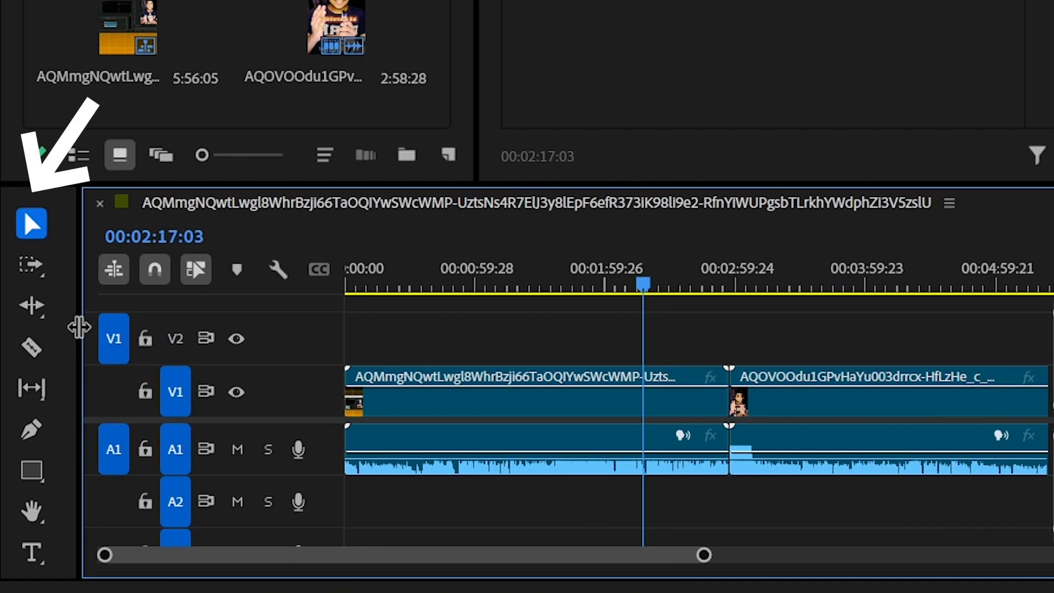
Widen the tool palette beside the timeline to two columns and move the playhead to 00:02:18:26
{"action": "left_click_drag", "start_coordinate": [78, 329], "coordinate": [104, 330]}
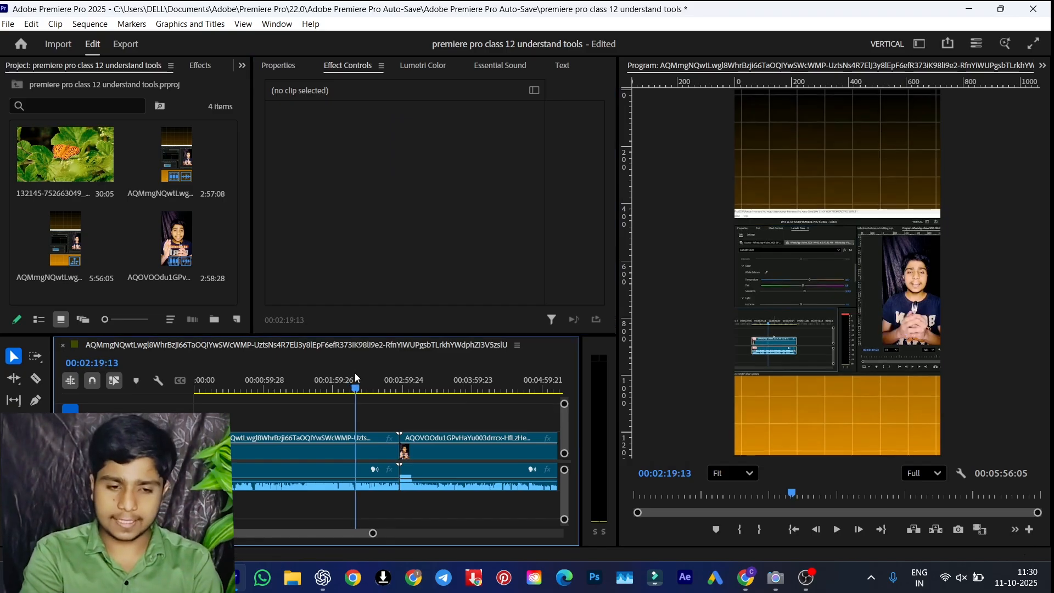
{"action": "mouse_move", "coordinate": [354, 373]}
{"action": "left_mouse_down"}
{"action": "mouse_move", "coordinate": [293, 378]}
{"action": "mouse_move", "coordinate": [364, 380]}
{"action": "left_mouse_up"}
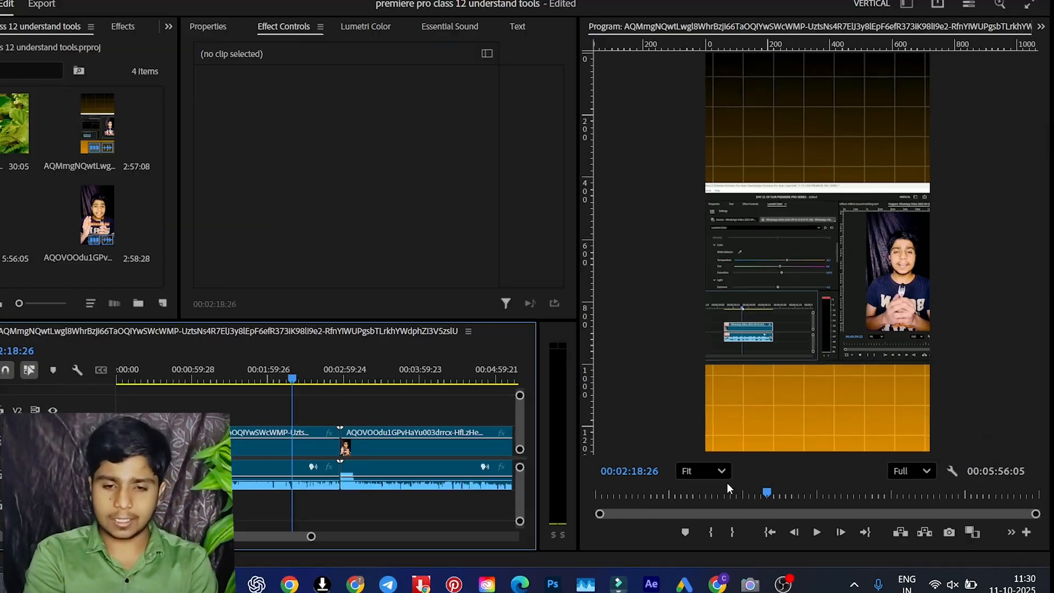
View the program preview at 150% magnification and return it to Fit
{"action": "left_click", "coordinate": [732, 473]}
{"action": "left_click", "coordinate": [730, 386]}
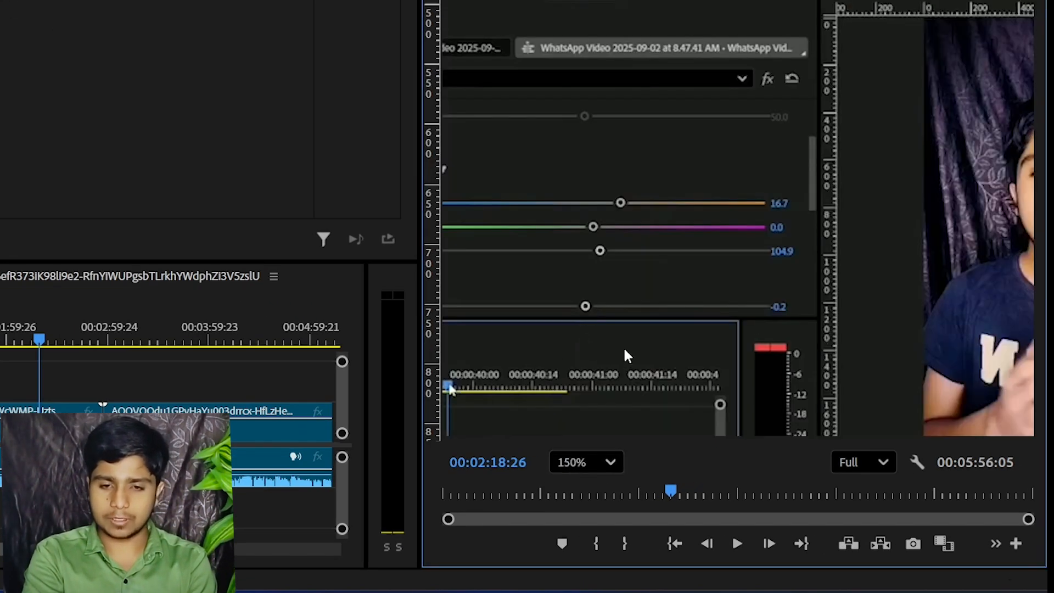
{"action": "left_click", "coordinate": [568, 462]}
{"action": "left_click", "coordinate": [572, 183]}
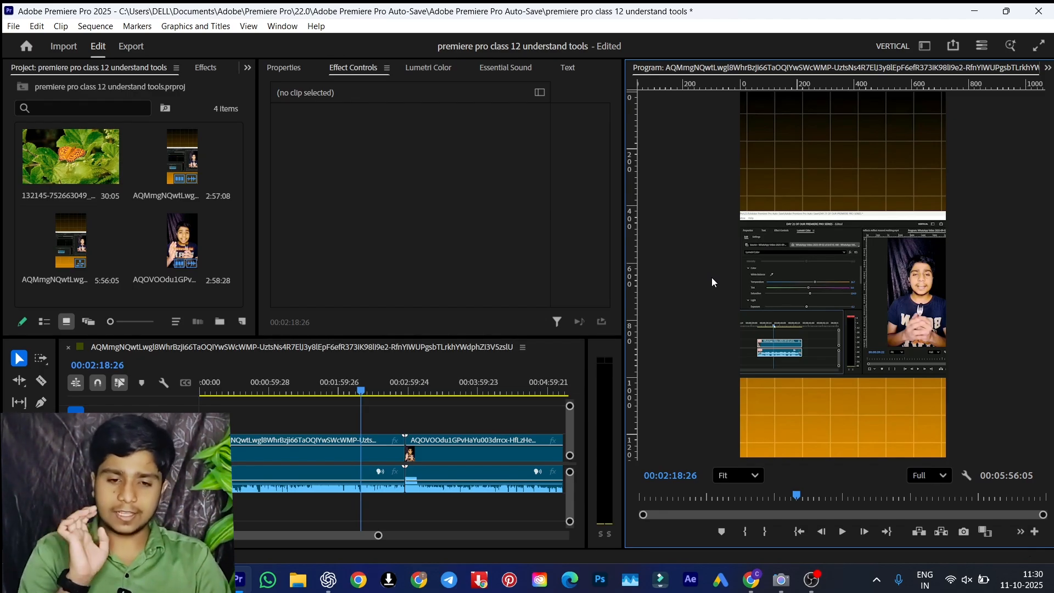
Widen the Program Monitor by shifting its border with the neighbouring panels, and restore its previous width
{"action": "left_click_drag", "start_coordinate": [587, 385], "coordinate": [553, 384]}
{"action": "left_click_drag", "start_coordinate": [622, 299], "coordinate": [566, 300]}
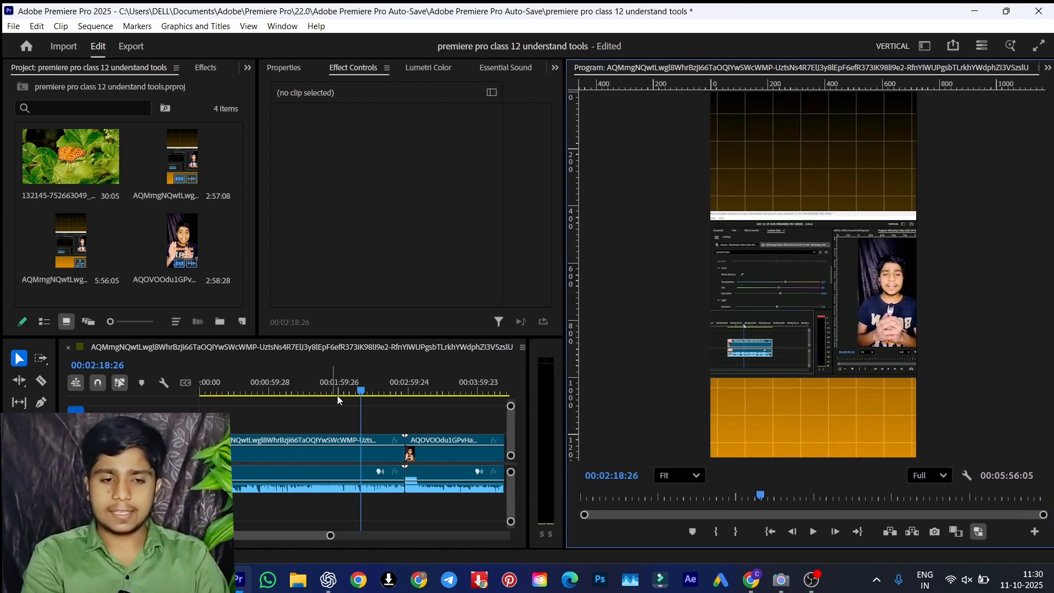
{"action": "left_click", "coordinate": [563, 245]}
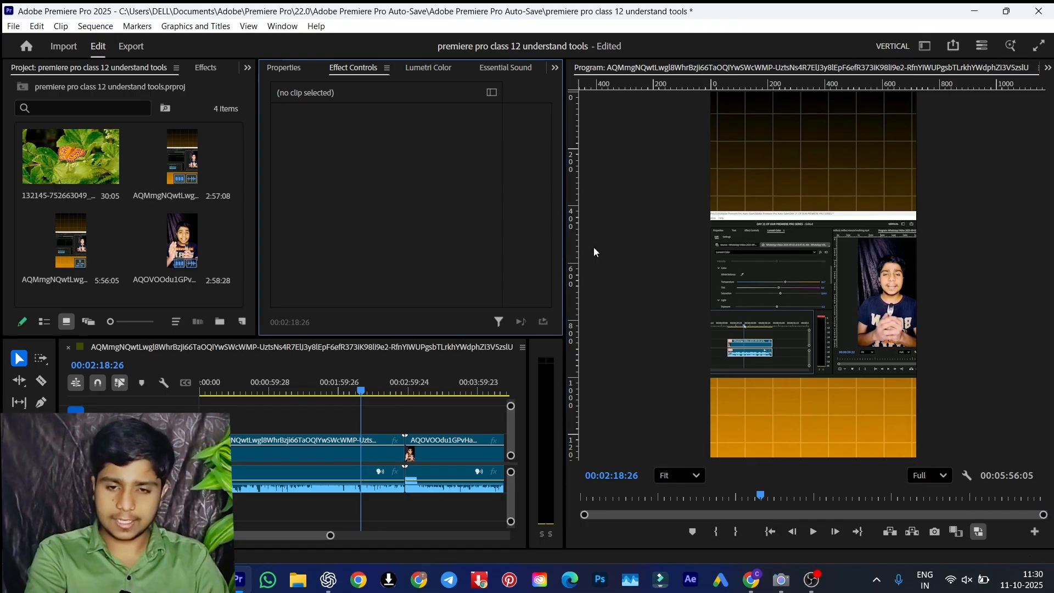
{"action": "left_click_drag", "start_coordinate": [565, 249], "coordinate": [626, 253]}
{"action": "left_click_drag", "start_coordinate": [552, 356], "coordinate": [589, 357]}
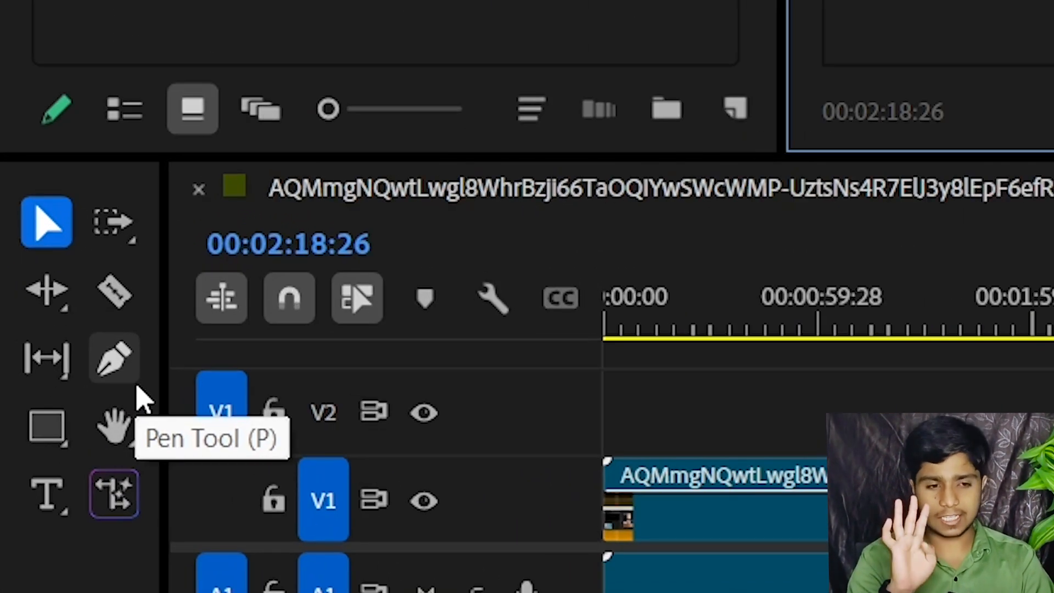
Cut the first timeline clip at 00:02:18:26 with the Razor tool
{"action": "left_click", "coordinate": [36, 229]}
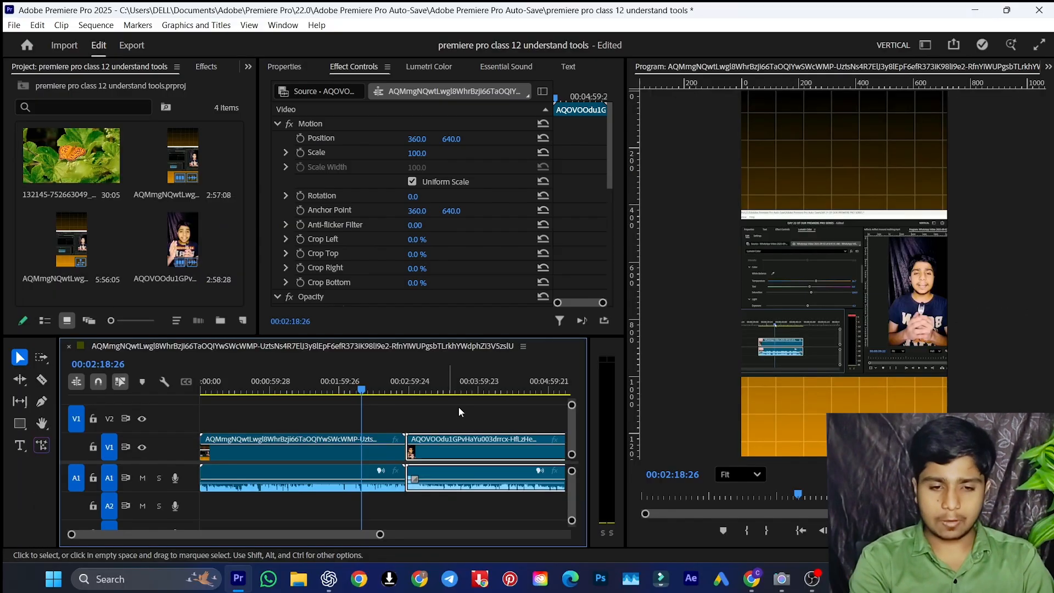
{"action": "left_click", "coordinate": [469, 413]}
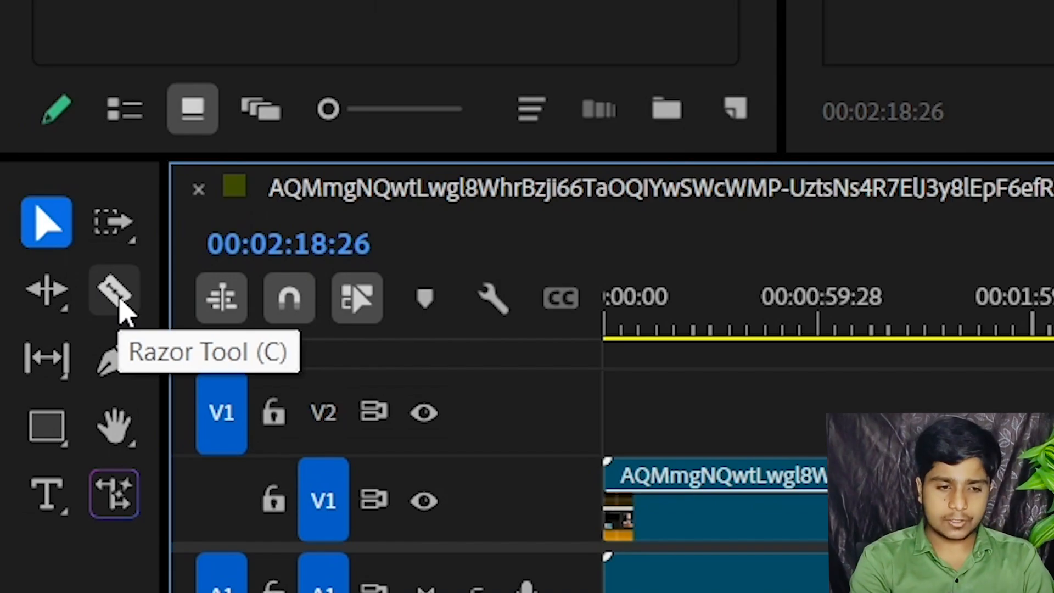
{"action": "left_click", "coordinate": [118, 299]}
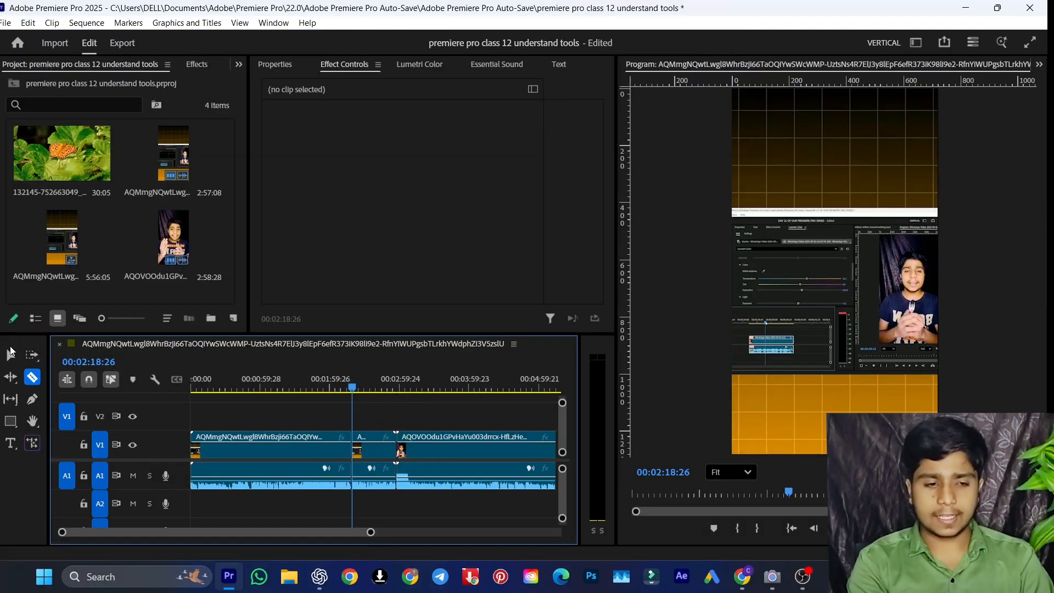
Try a ripple delete of the short segment after the cut, and undo the deletion
{"action": "left_click", "coordinate": [11, 353]}
{"action": "left_click", "coordinate": [377, 451]}
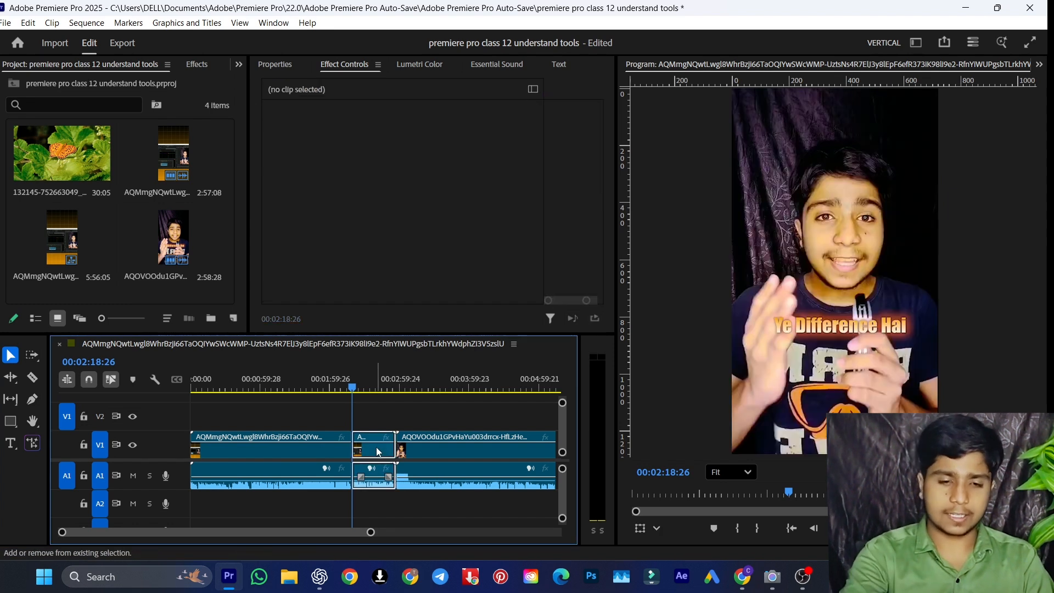
{"action": "key", "text": "shift+Delete"}
{"action": "key", "text": "ctrl+z"}
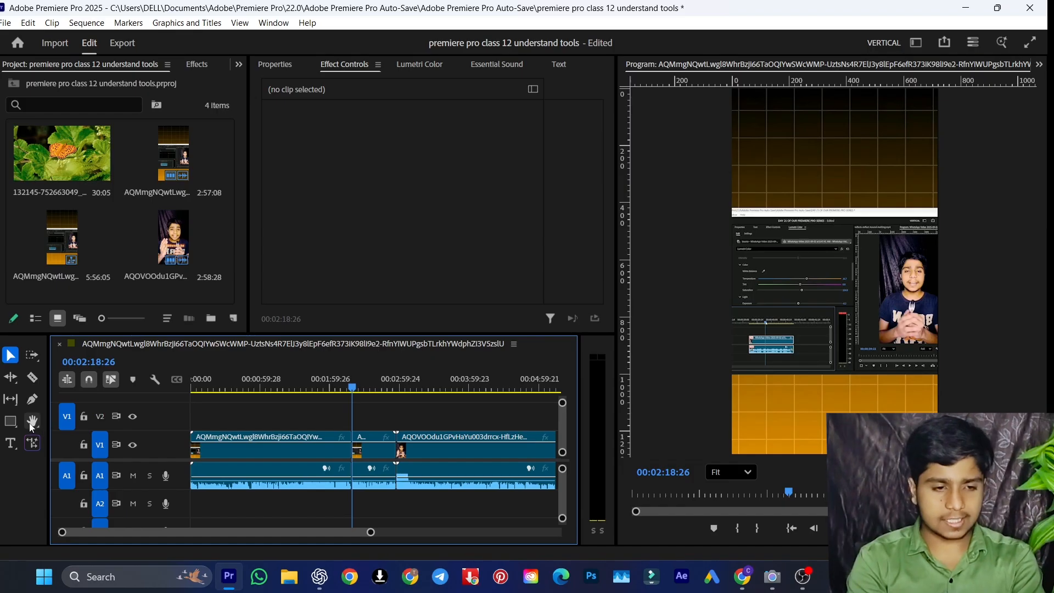
Add a one-word text title over the lower part of the preview frame at the playhead
{"action": "left_click", "coordinate": [11, 443]}
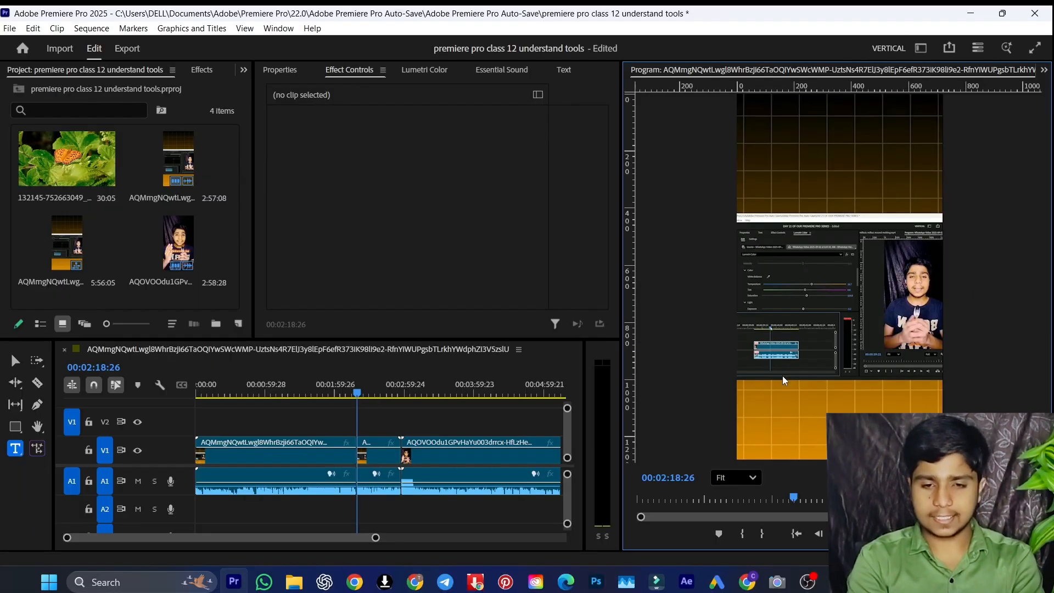
{"action": "left_click", "coordinate": [783, 377]}
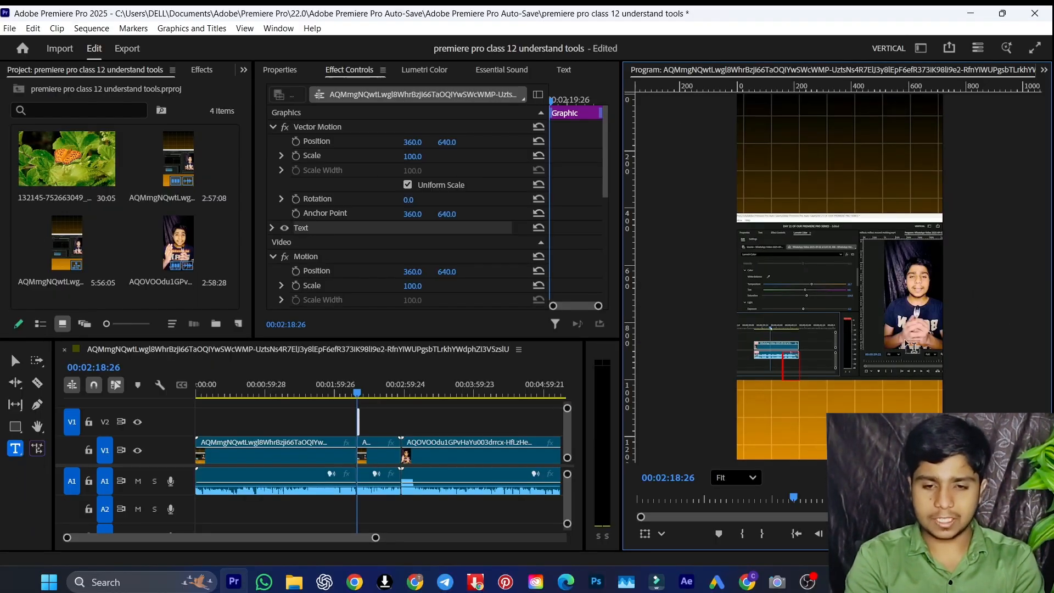
{"action": "type", "text": "taha"}
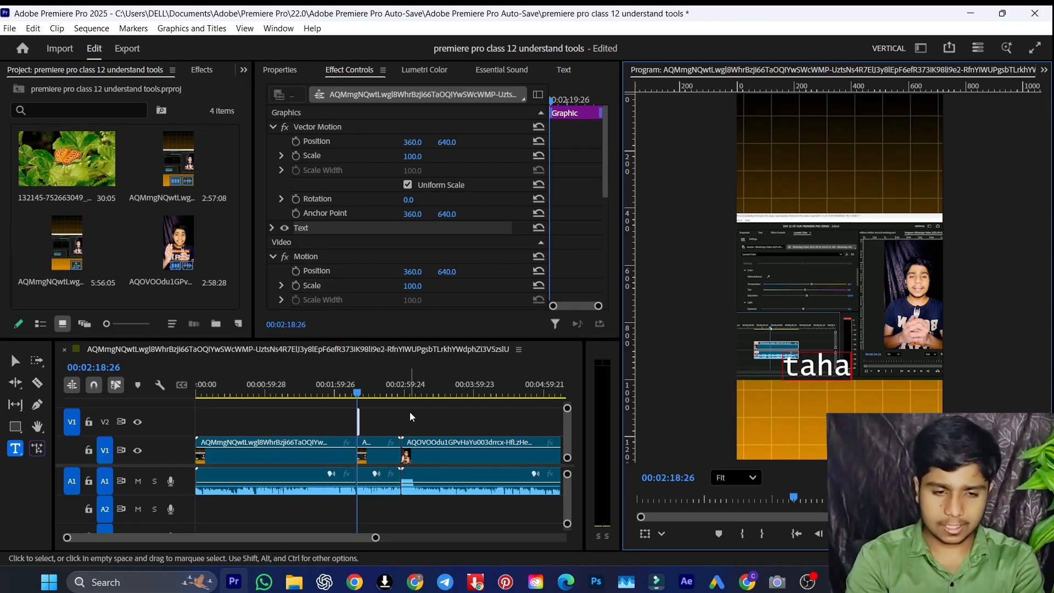
{"action": "left_click", "coordinate": [15, 360]}
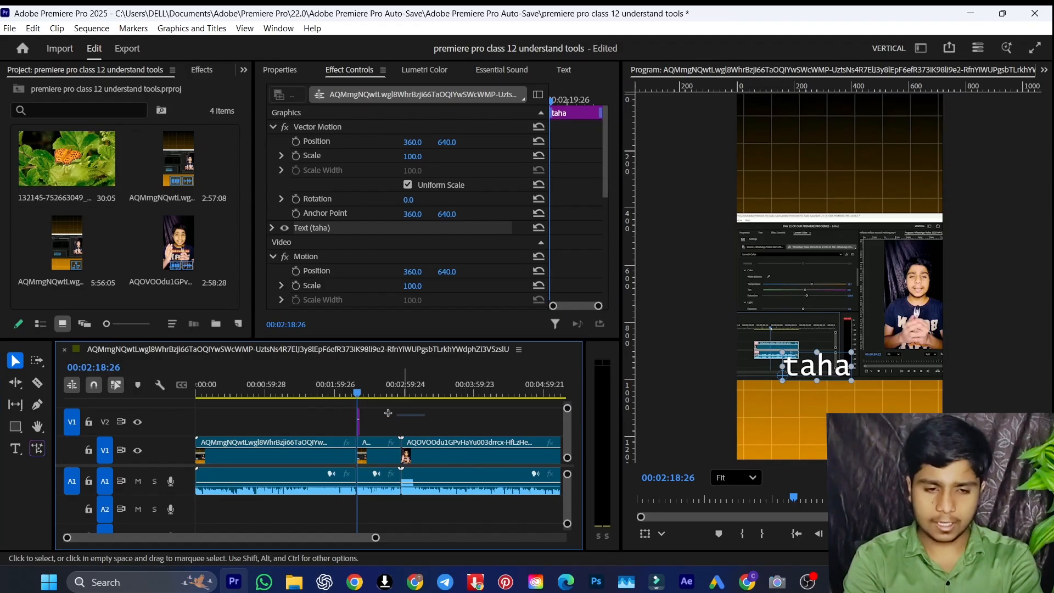
Delete the text title clip from V2
{"action": "left_click", "coordinate": [344, 416]}
{"action": "left_click", "coordinate": [358, 421]}
{"action": "key", "text": "Delete"}
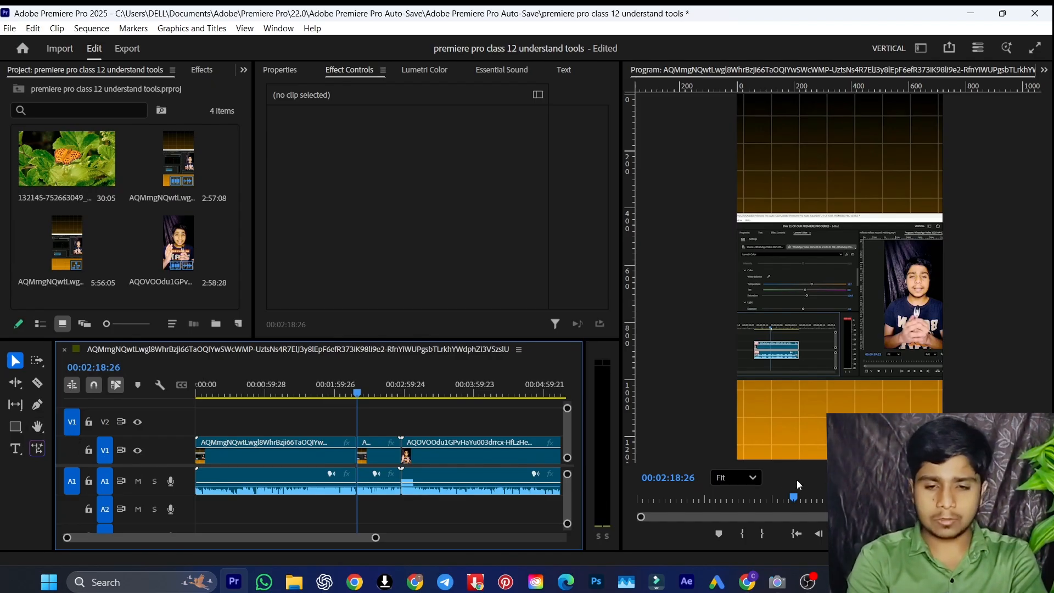
Magnify the program preview to 75% and to 150%, and pan around the enlarged frame with the Hand tool
{"action": "left_click", "coordinate": [736, 478]}
{"action": "left_click", "coordinate": [736, 357]}
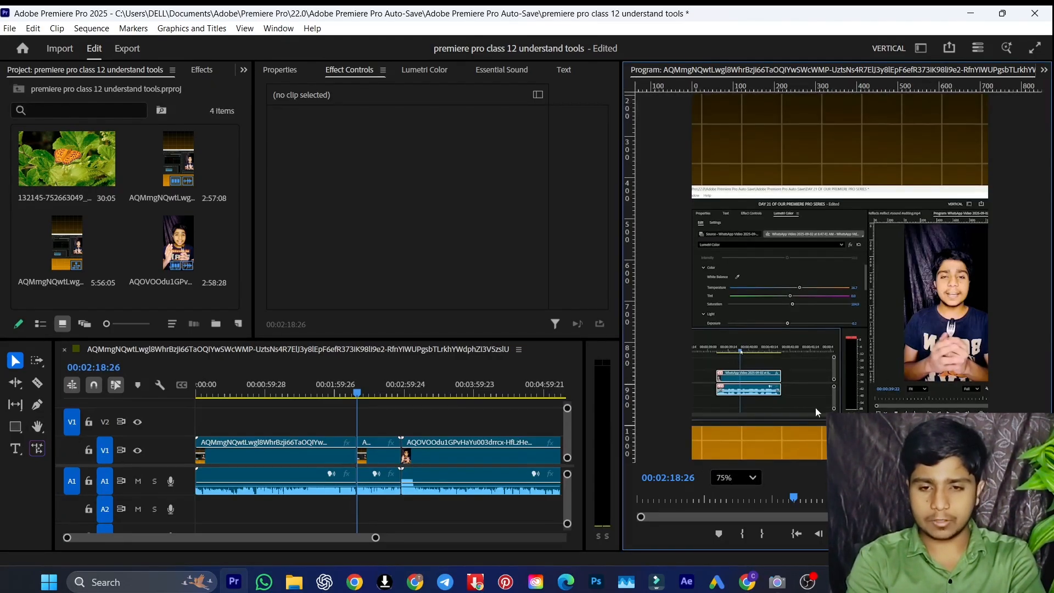
{"action": "left_click", "coordinate": [748, 478]}
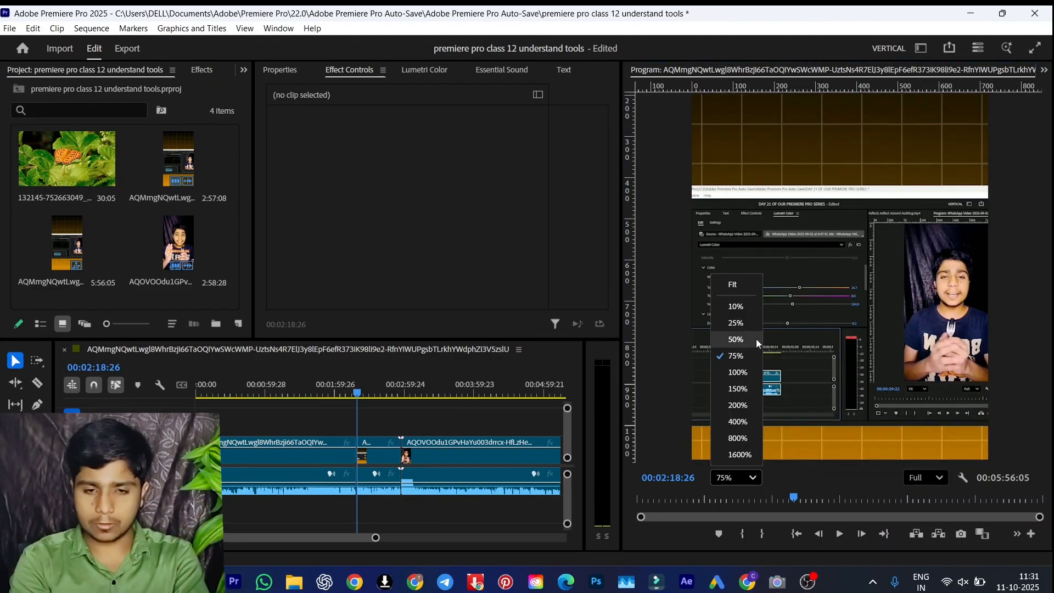
{"action": "left_click", "coordinate": [742, 388]}
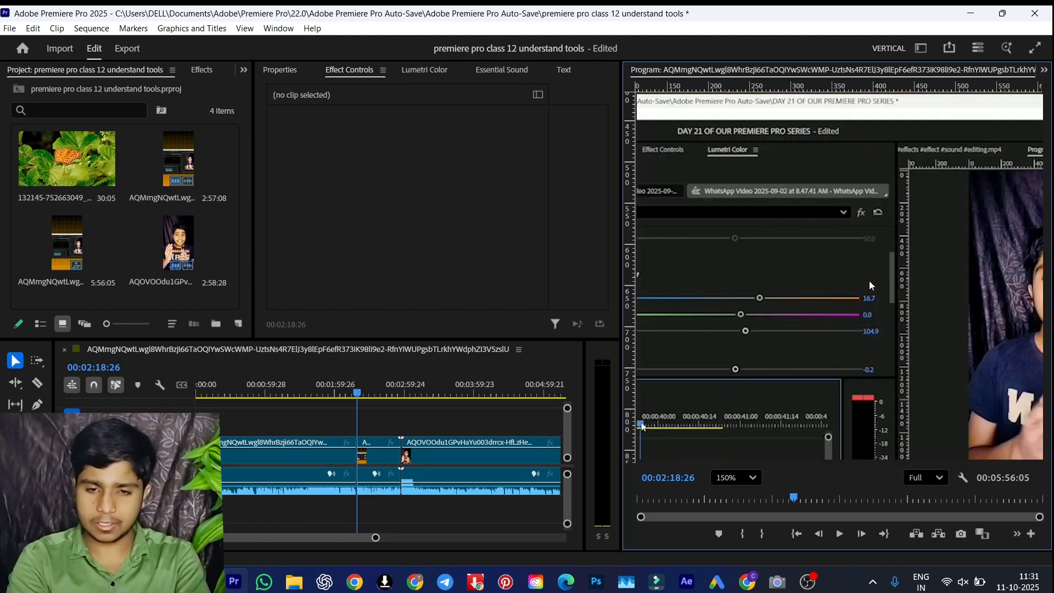
{"action": "key", "text": "h"}
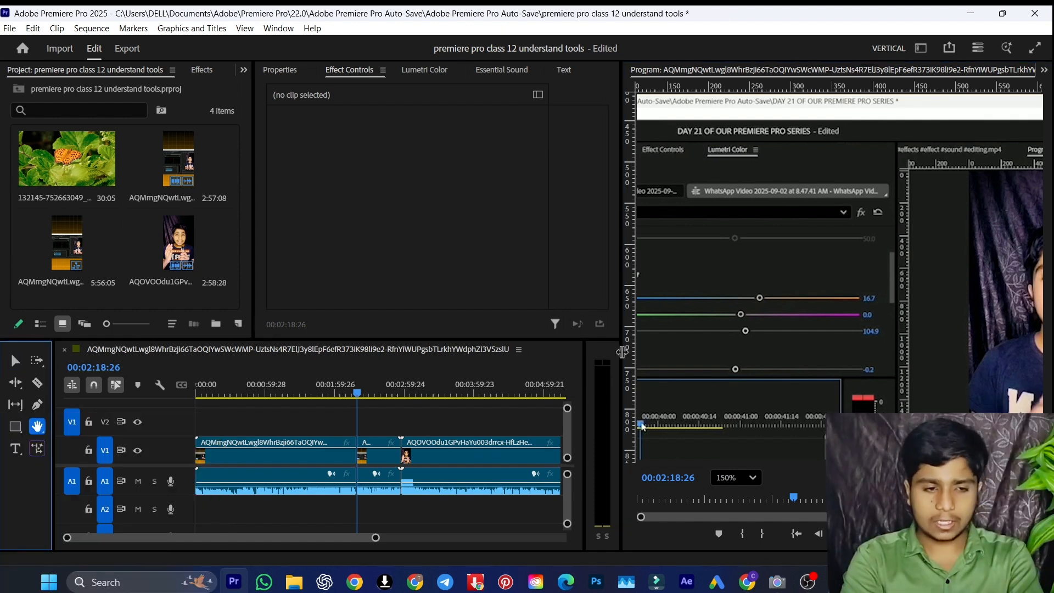
{"action": "left_click_drag", "start_coordinate": [813, 323], "coordinate": [740, 408]}
Return the program preview magnification to Fit and reactivate the Selection tool
{"action": "left_click", "coordinate": [757, 476]}
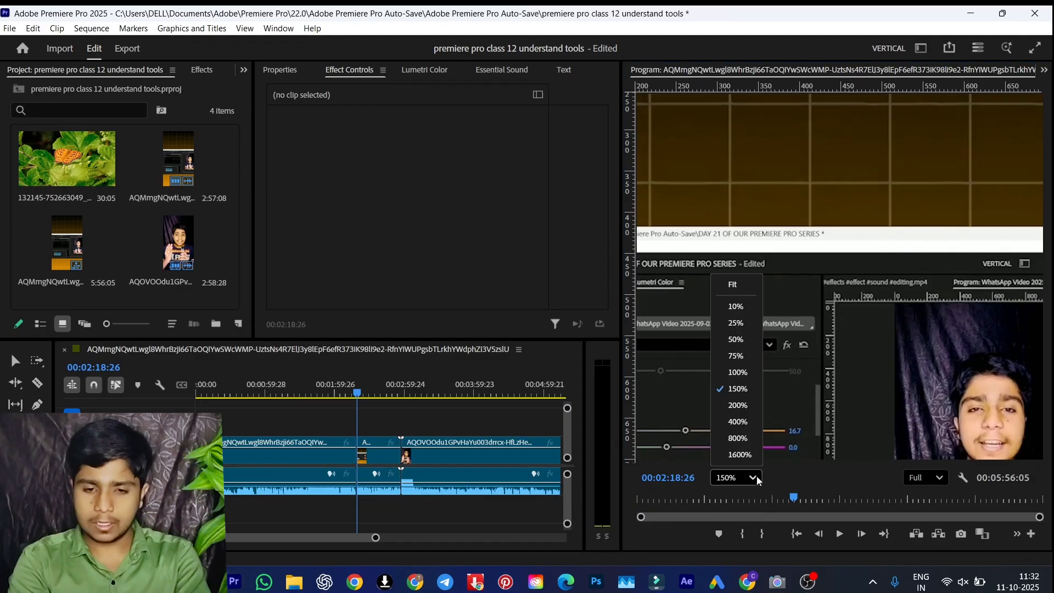
{"action": "left_click", "coordinate": [741, 291]}
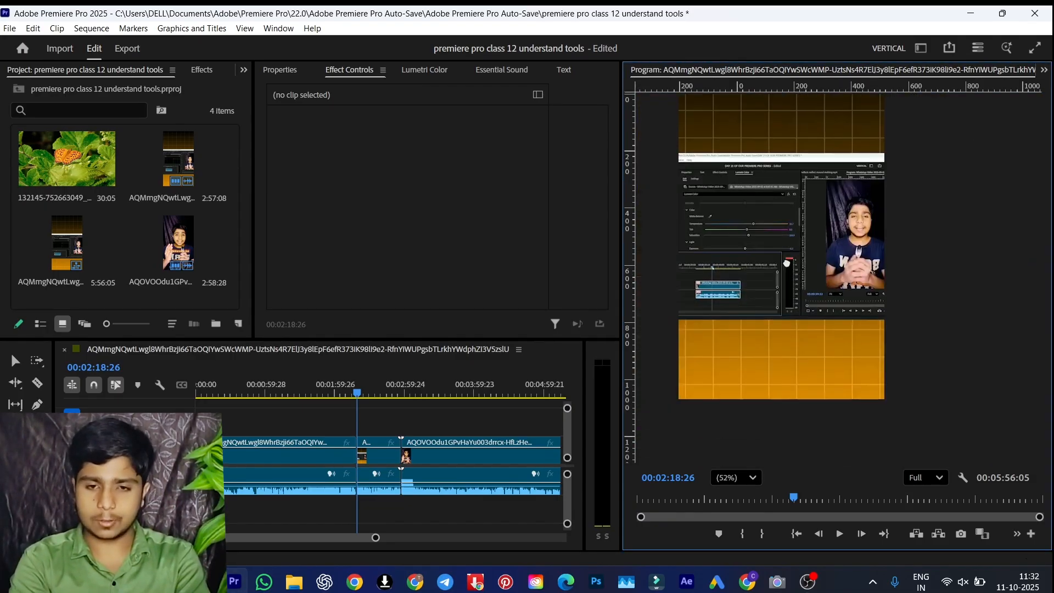
{"action": "left_click", "coordinate": [738, 477]}
{"action": "left_click", "coordinate": [733, 284]}
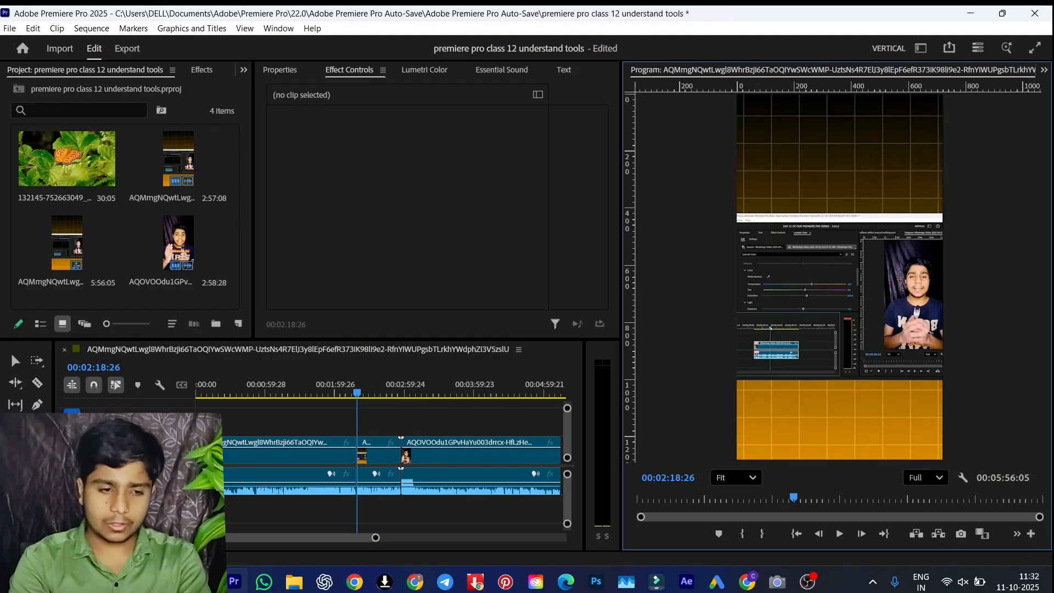
{"action": "left_click", "coordinate": [15, 361]}
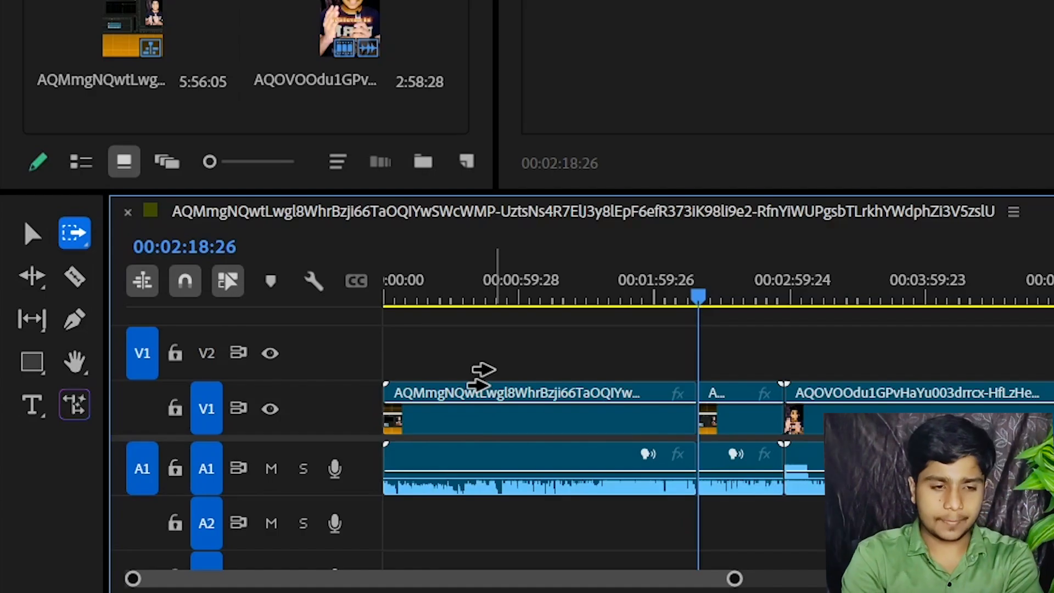
Alternate between the Track Select Forward and Selection tools, finishing on Selection, and place the playhead at 00:01:29:07
{"action": "key", "text": "v"}
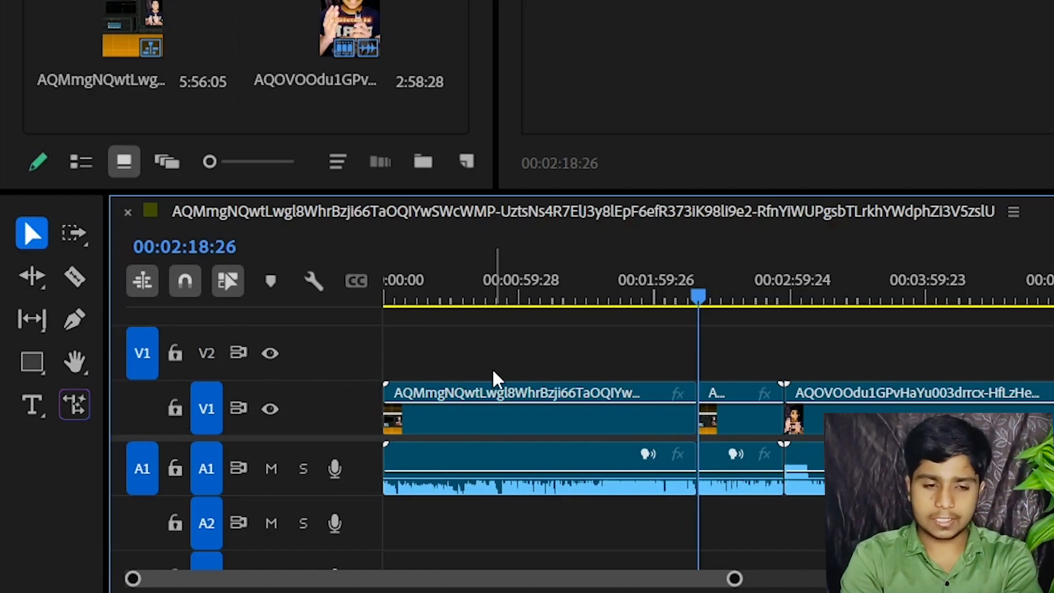
{"action": "key", "text": "a"}
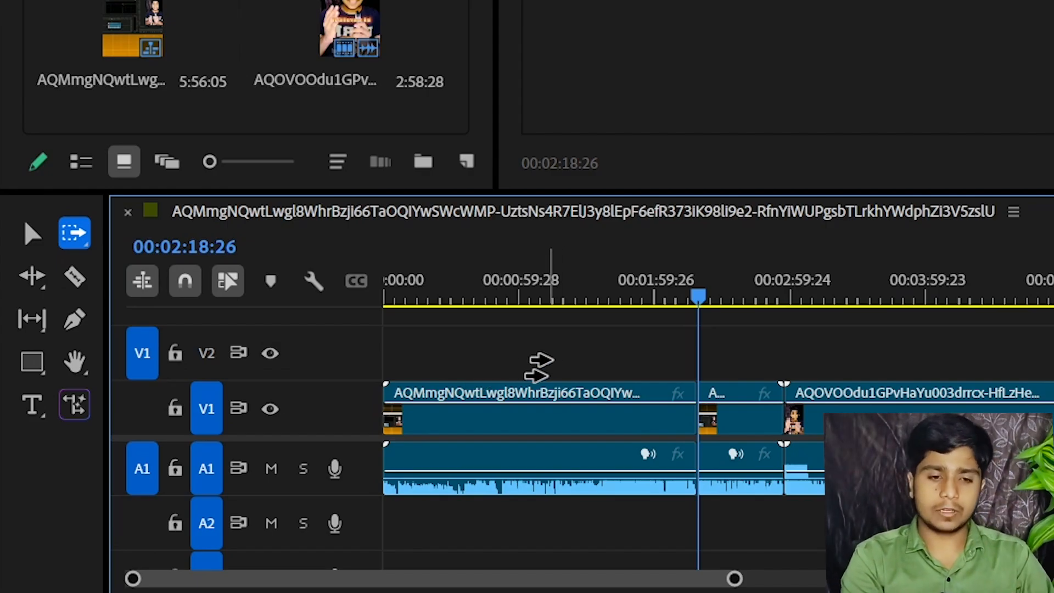
{"action": "left_click", "coordinate": [30, 234]}
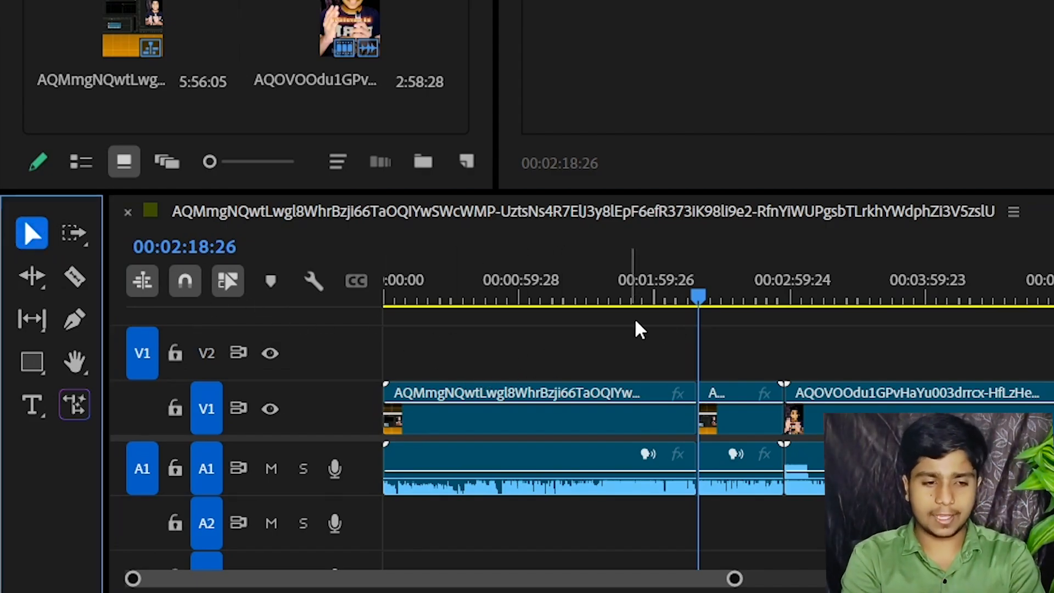
{"action": "left_click", "coordinate": [587, 299]}
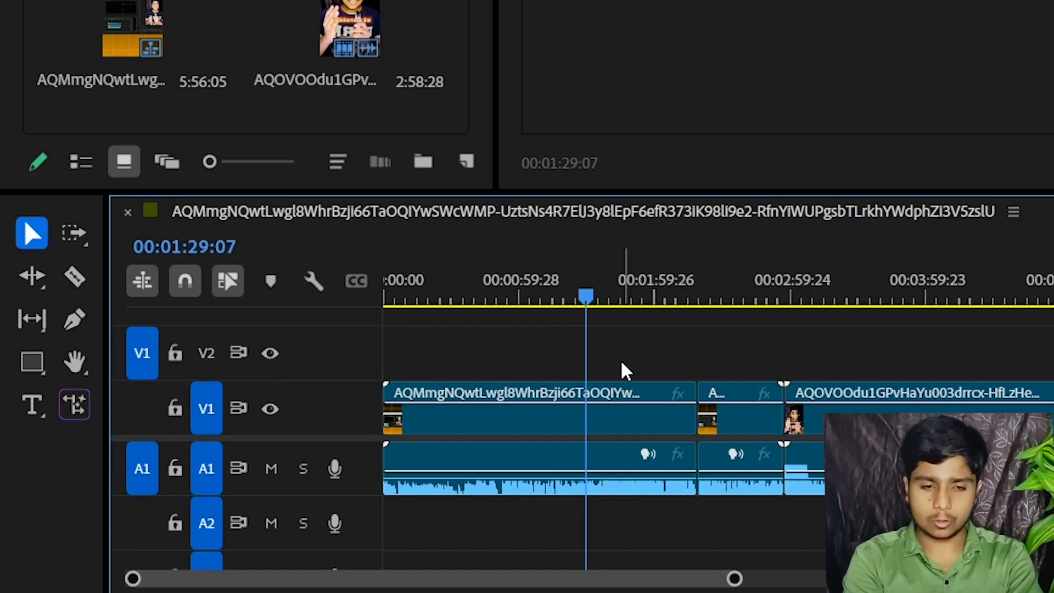
Split the first clip at 00:01:29:07 and the AQOVOOdu clip at 00:03:28:18
{"action": "left_click", "coordinate": [593, 412]}
{"action": "key", "text": "ctrl+k"}
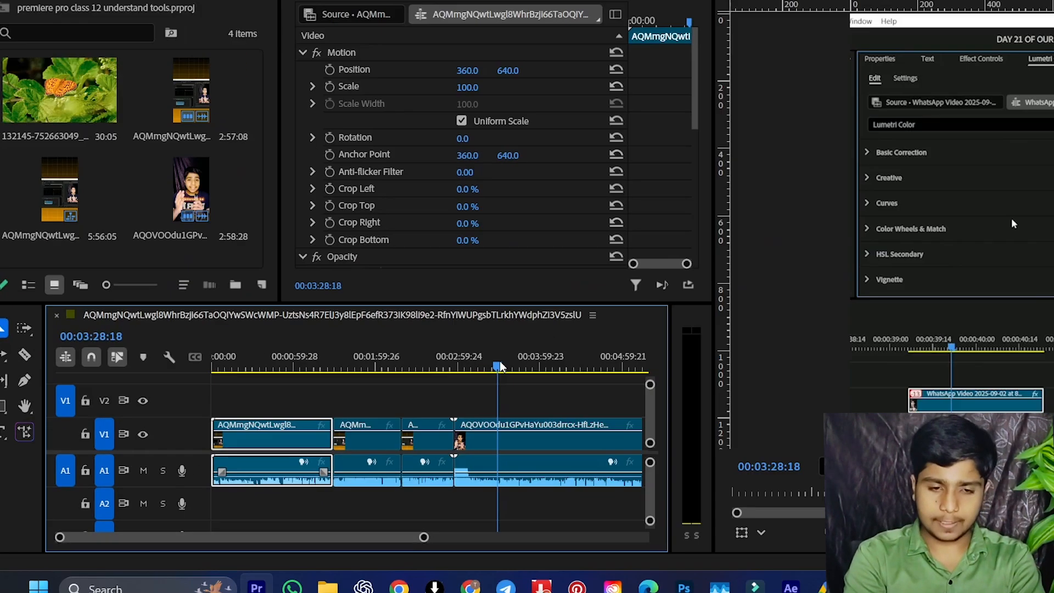
{"action": "key", "text": "minus"}
{"action": "key", "text": "ctrl+k"}
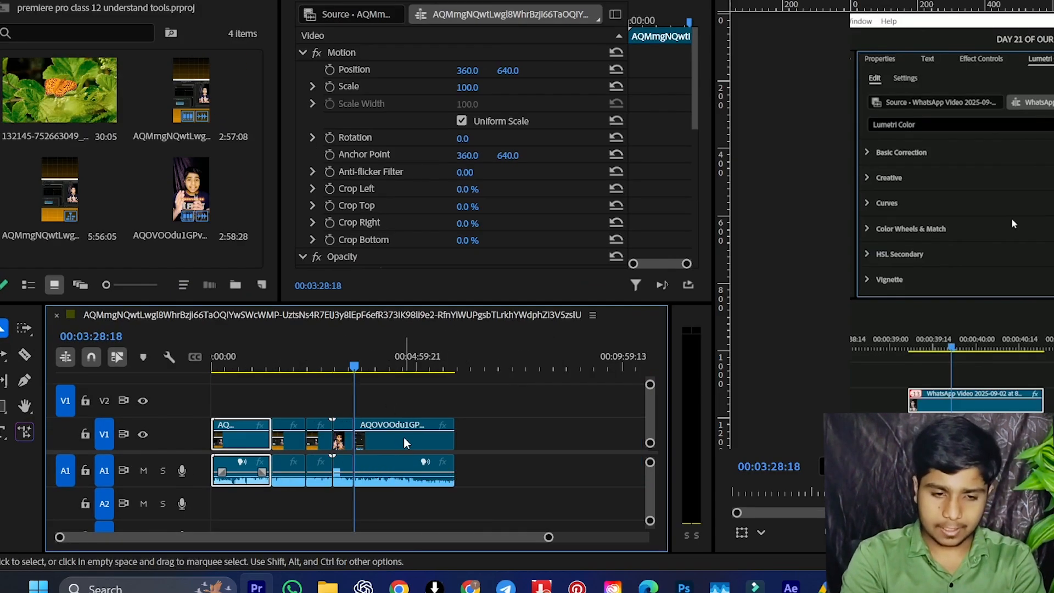
Spread the split segments apart along the timeline with gaps between them, placing one video piece on V2
{"action": "left_click", "coordinate": [404, 454]}
{"action": "left_click_drag", "start_coordinate": [404, 454], "coordinate": [510, 455]}
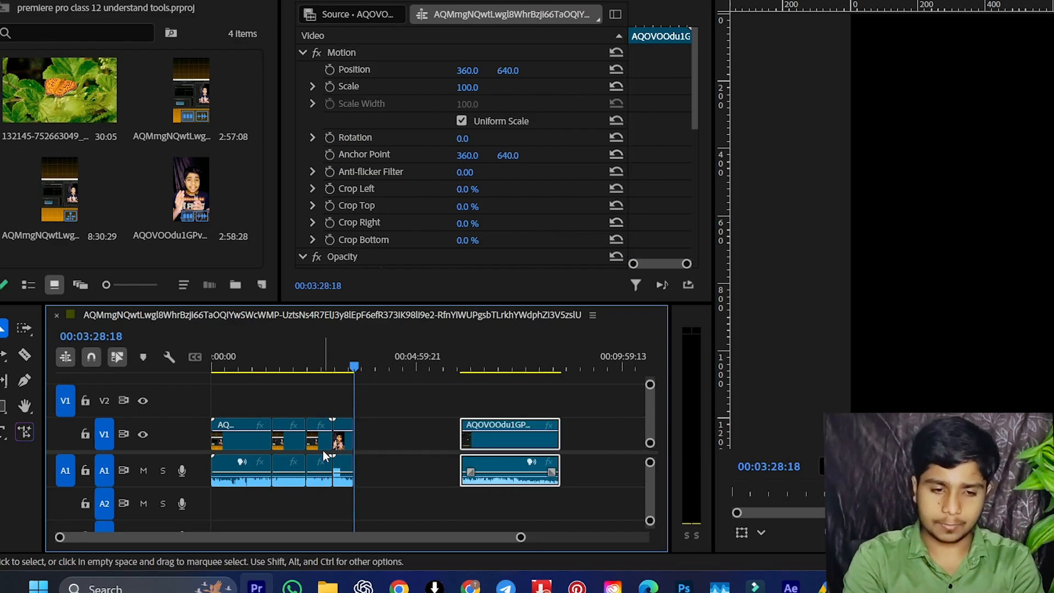
{"action": "left_click", "coordinate": [331, 445]}
{"action": "left_click_drag", "start_coordinate": [325, 444], "coordinate": [587, 436]}
{"action": "left_click_drag", "start_coordinate": [327, 431], "coordinate": [602, 431]}
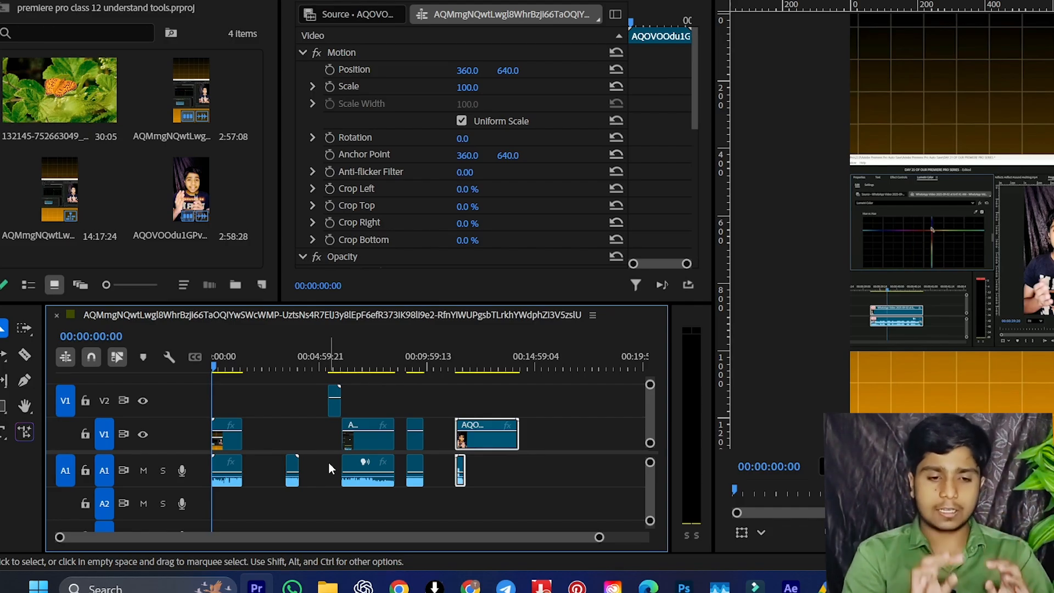
Select the segments after the first one individually with the Selection tool, adding each to the selection, and deselect them all
{"action": "left_click", "coordinate": [292, 477]}
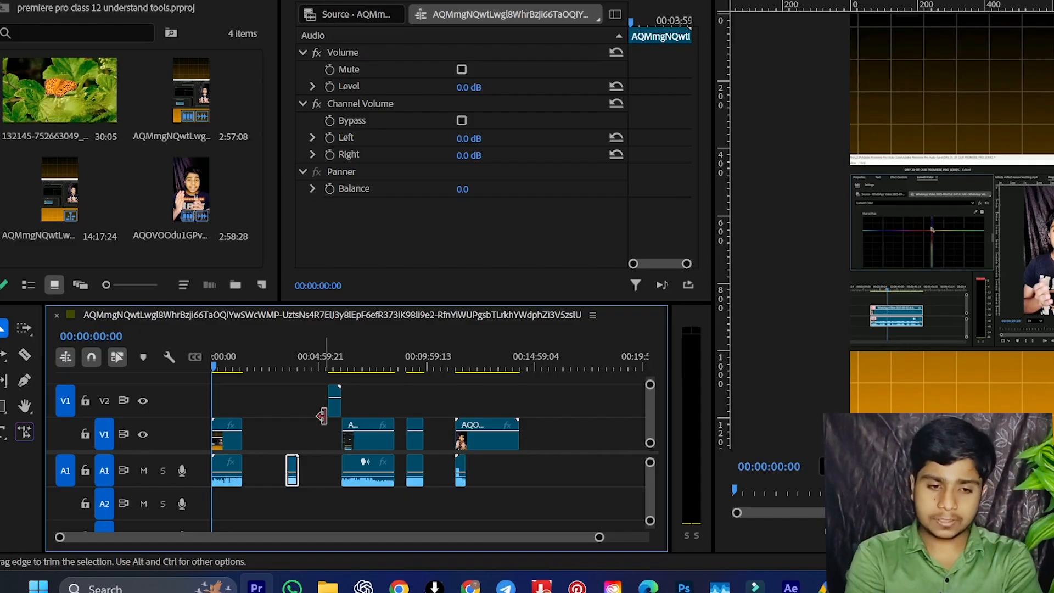
{"action": "left_click", "coordinate": [335, 402], "text": "shift"}
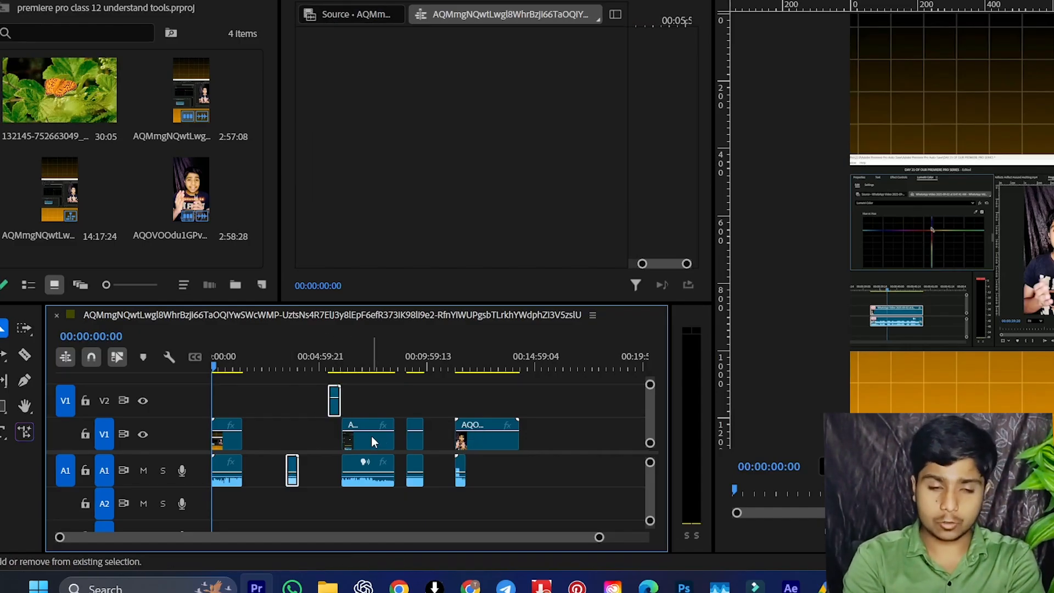
{"action": "left_click", "coordinate": [371, 437], "text": "shift"}
{"action": "left_click", "coordinate": [413, 431], "text": "shift"}
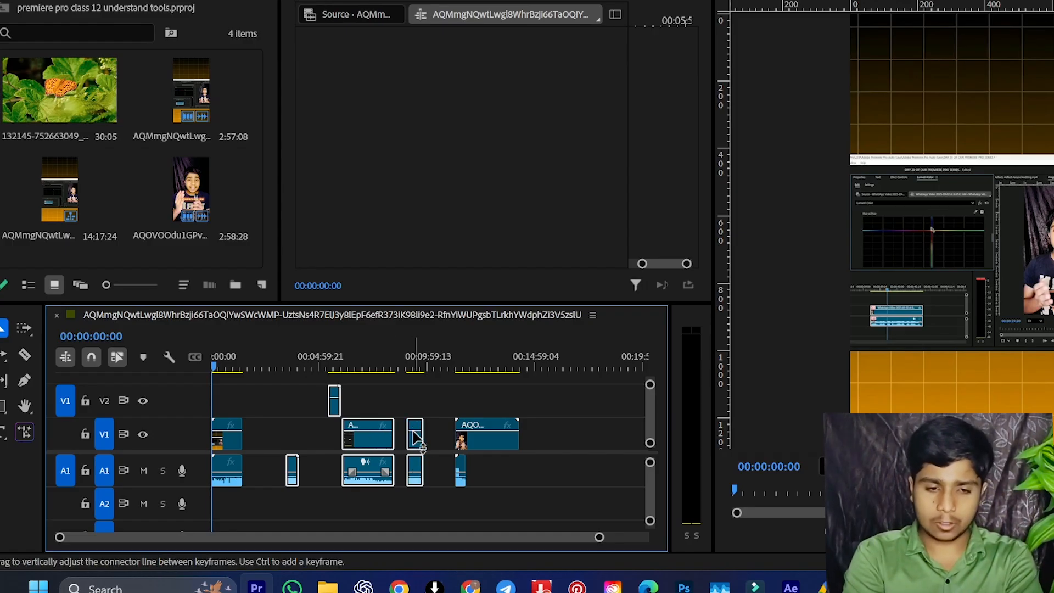
{"action": "left_click", "coordinate": [478, 438], "text": "shift"}
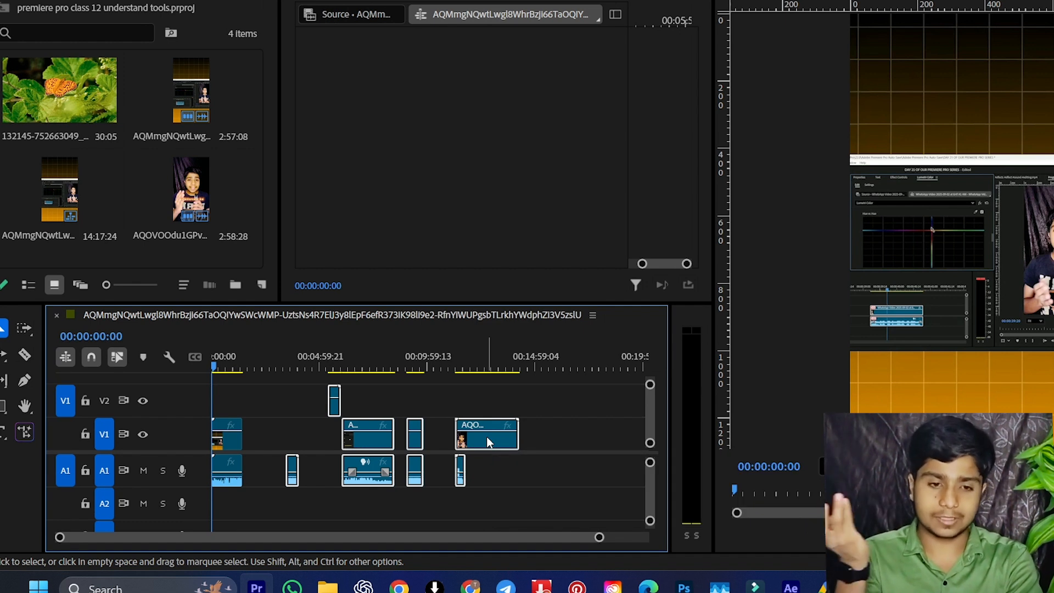
{"action": "left_click", "coordinate": [546, 459]}
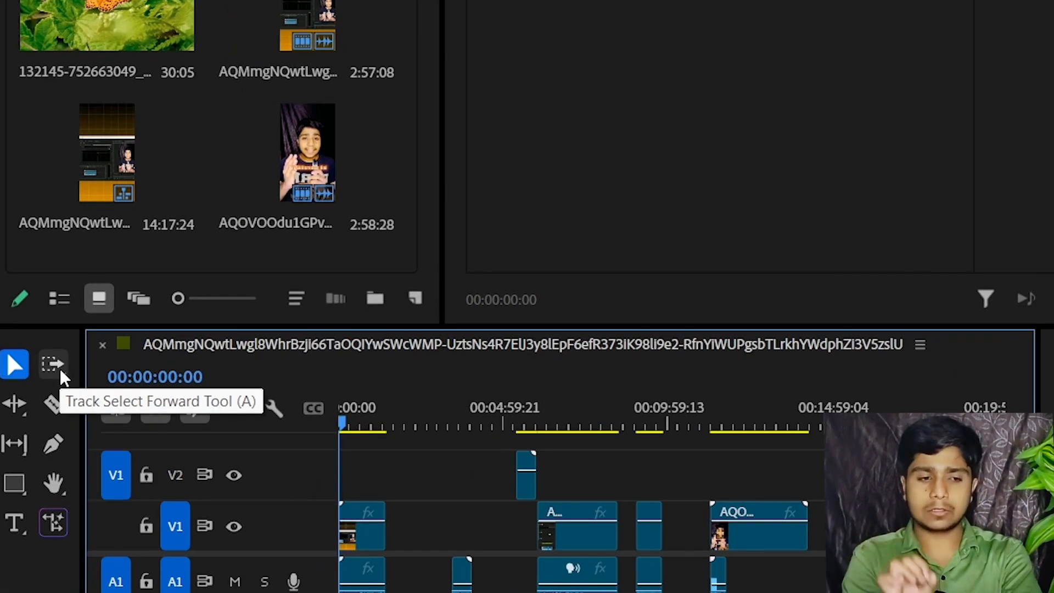
Use the Track Select Forward tool to select every clip on all tracks after the first segment
{"action": "left_click", "coordinate": [56, 366]}
{"action": "left_click", "coordinate": [7, 368]}
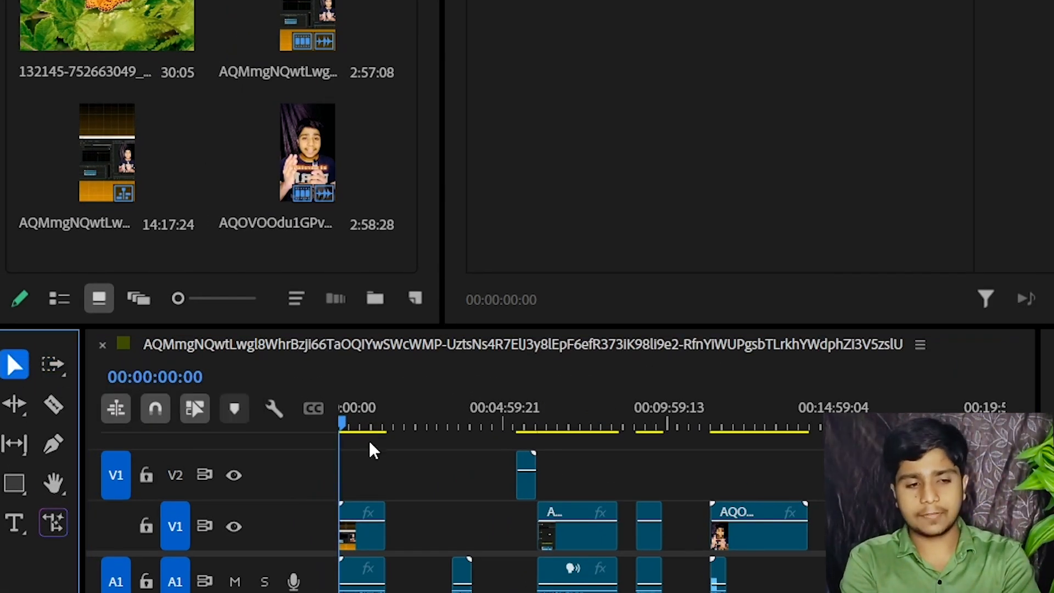
{"action": "key", "text": "a"}
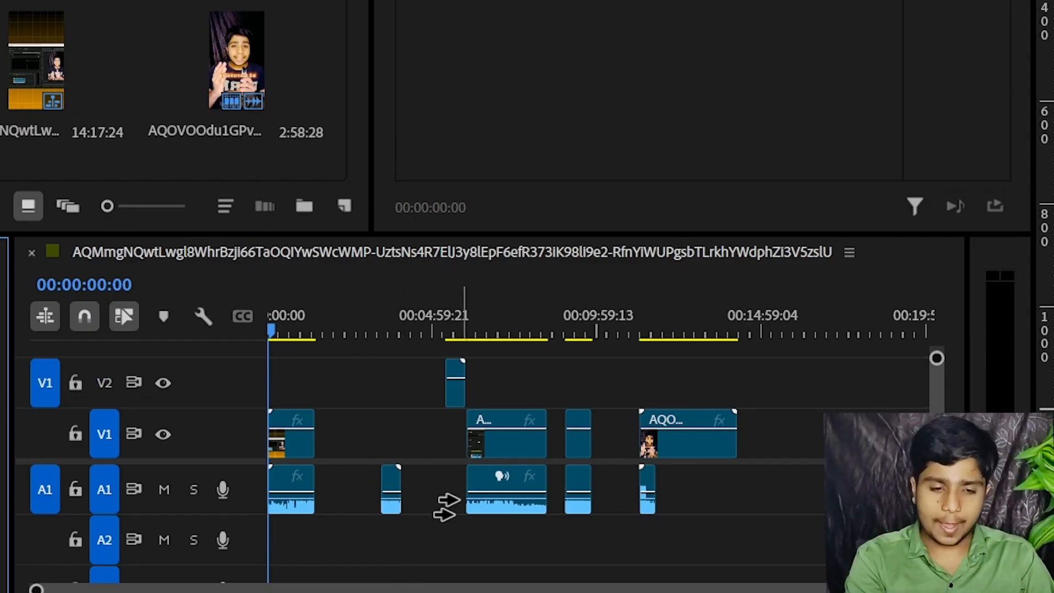
{"action": "left_click", "coordinate": [405, 485]}
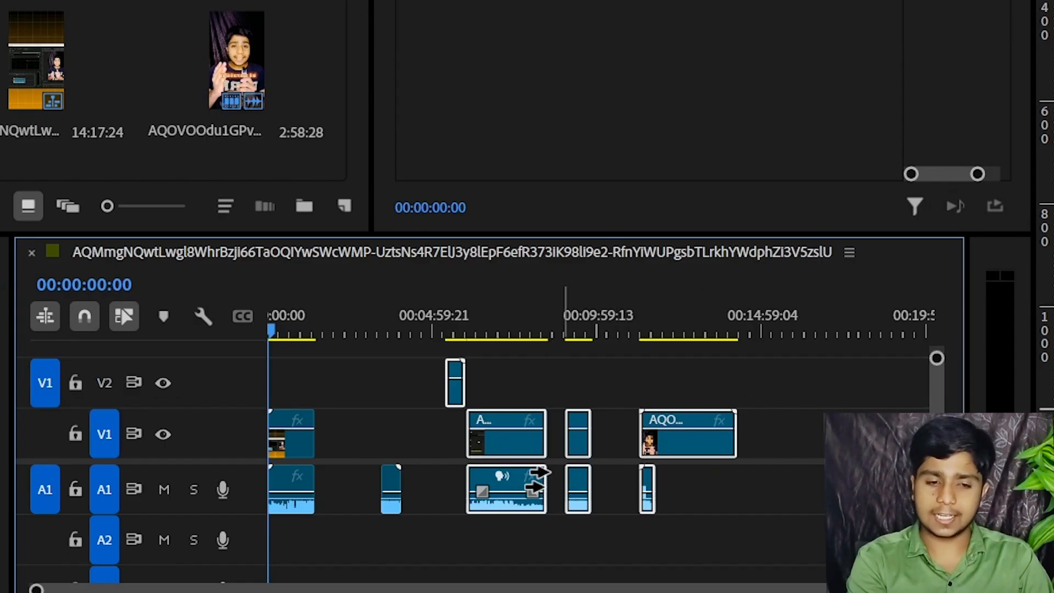
{"action": "left_click", "coordinate": [357, 483]}
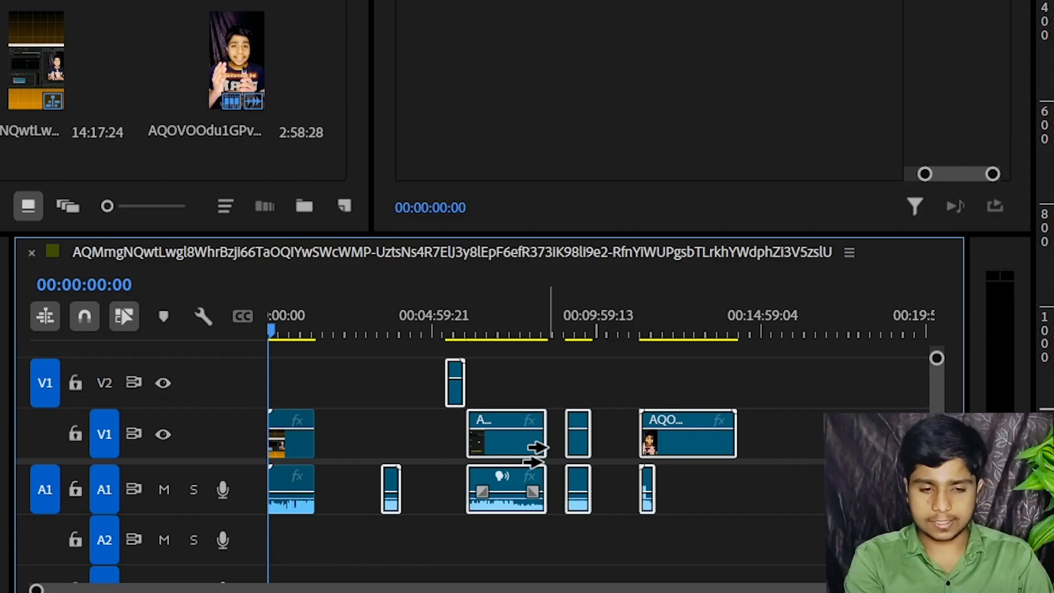
Shift the forward-selected clips together earlier until they adjoin the first segment, and move the group back along the timeline
{"action": "left_click_drag", "start_coordinate": [518, 445], "coordinate": [472, 446]}
{"action": "left_click", "coordinate": [393, 486]}
{"action": "left_click", "coordinate": [1, 264]}
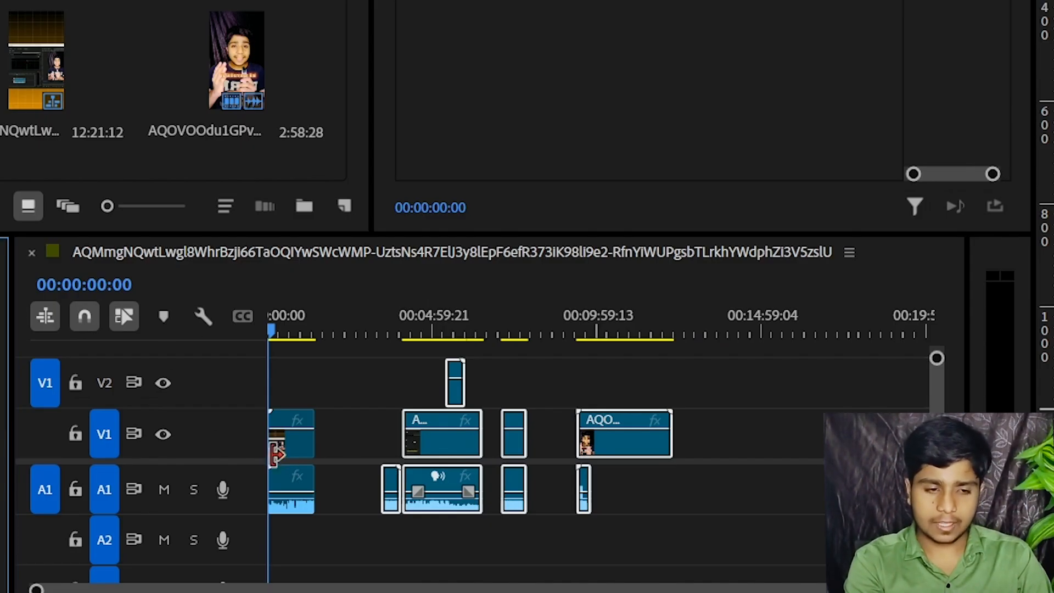
{"action": "left_click_drag", "start_coordinate": [459, 451], "coordinate": [391, 456]}
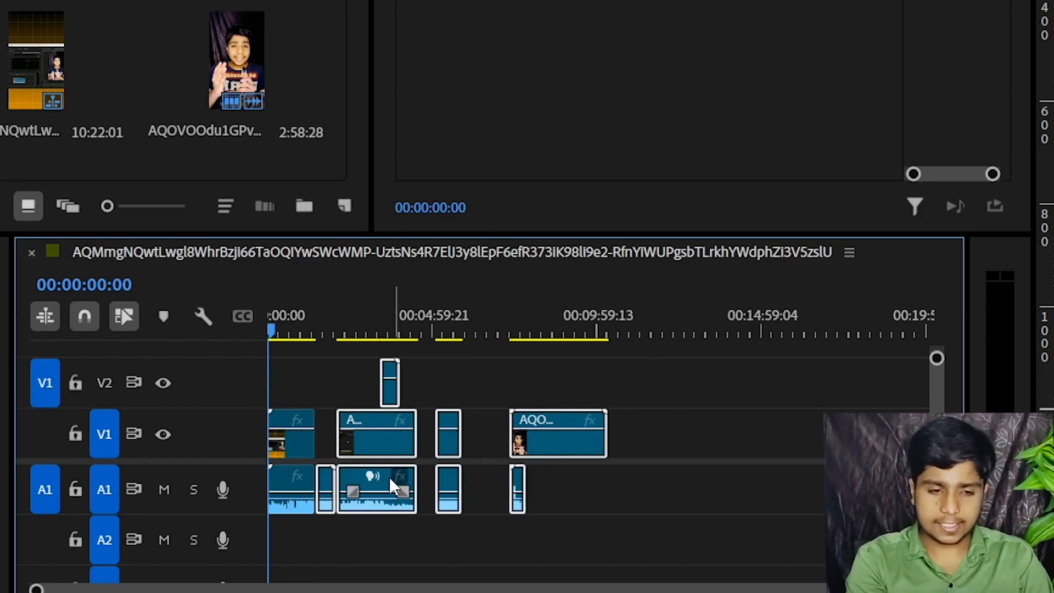
{"action": "left_click_drag", "start_coordinate": [373, 472], "coordinate": [483, 477]}
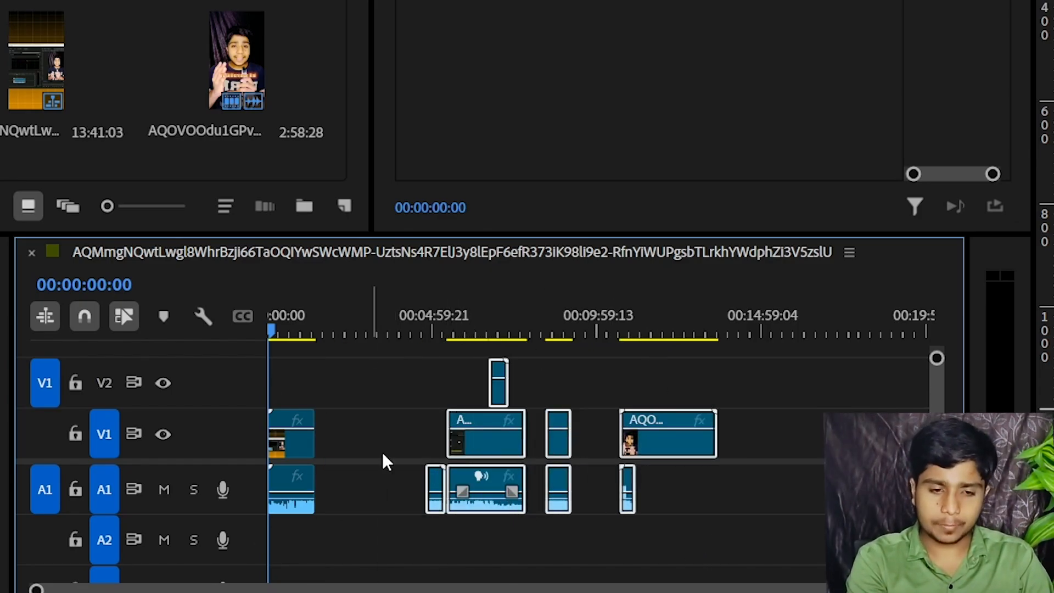
Reposition the short audio piece, the V2 clip and the V1 segments individually, and marquee-select the earlier clips before deselecting
{"action": "left_click", "coordinate": [371, 494]}
{"action": "left_click", "coordinate": [420, 389]}
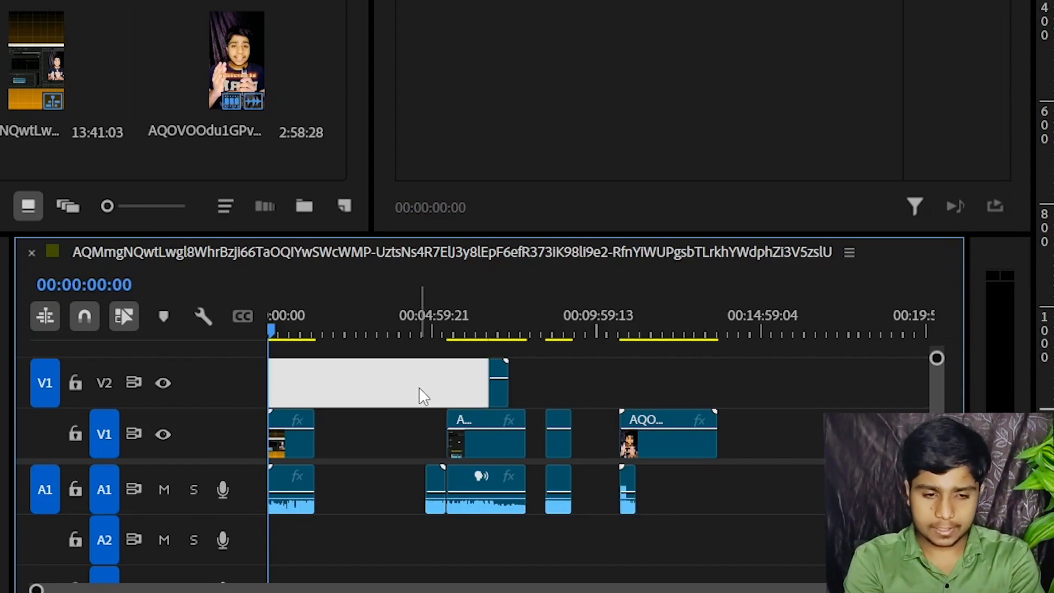
{"action": "left_click", "coordinate": [428, 494]}
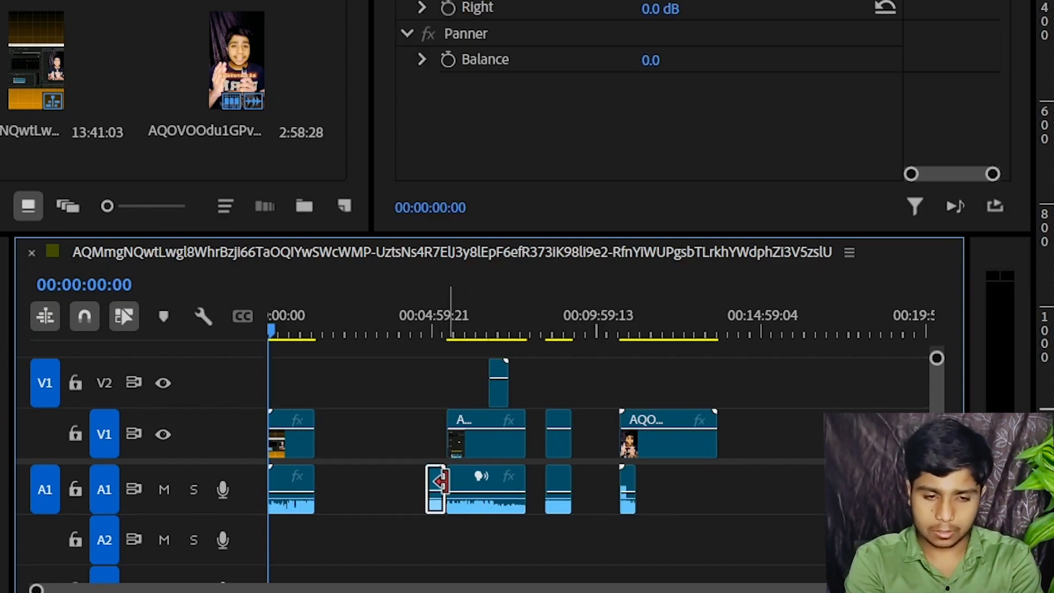
{"action": "left_click_drag", "start_coordinate": [408, 479], "coordinate": [385, 481]}
{"action": "left_click_drag", "start_coordinate": [497, 455], "coordinate": [482, 449]}
{"action": "left_click_drag", "start_coordinate": [494, 398], "coordinate": [410, 406]}
{"action": "left_click_drag", "start_coordinate": [555, 418], "coordinate": [459, 447]}
{"action": "left_click_drag", "start_coordinate": [461, 363], "coordinate": [248, 499]}
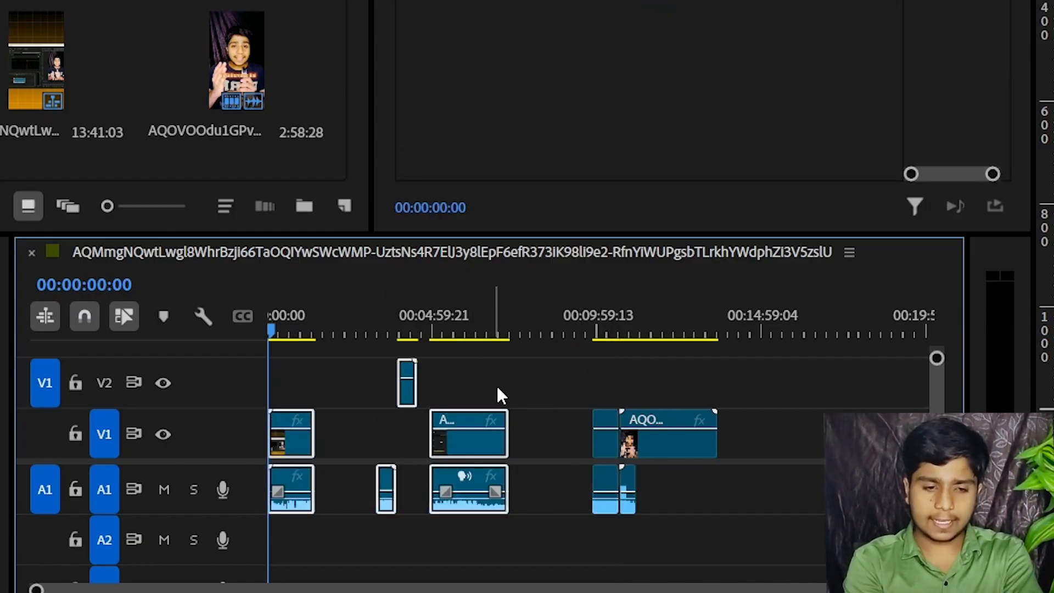
{"action": "left_click", "coordinate": [548, 373]}
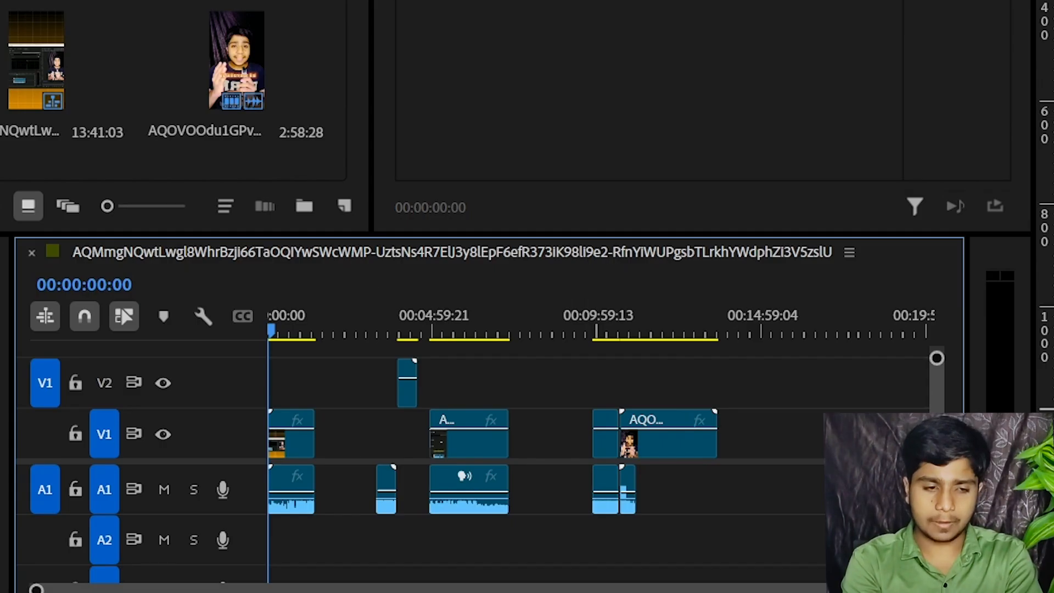
Switch to the Track Select Backward tool and select every clip from the short segment before the AQOVOOdu clip back to the start
{"action": "left_click", "coordinate": [78, 278]}
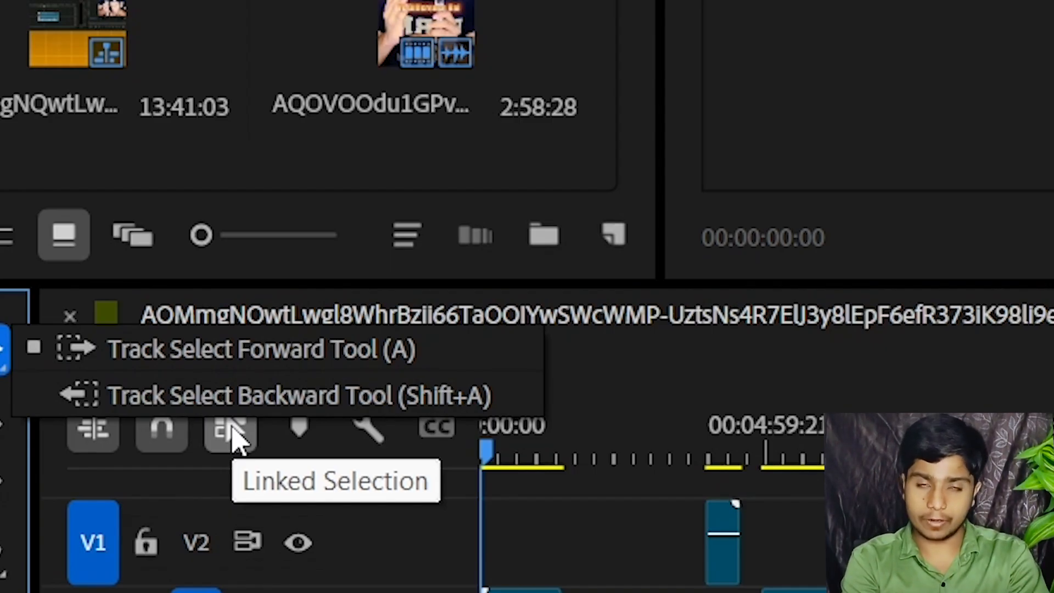
{"action": "left_click", "coordinate": [401, 404]}
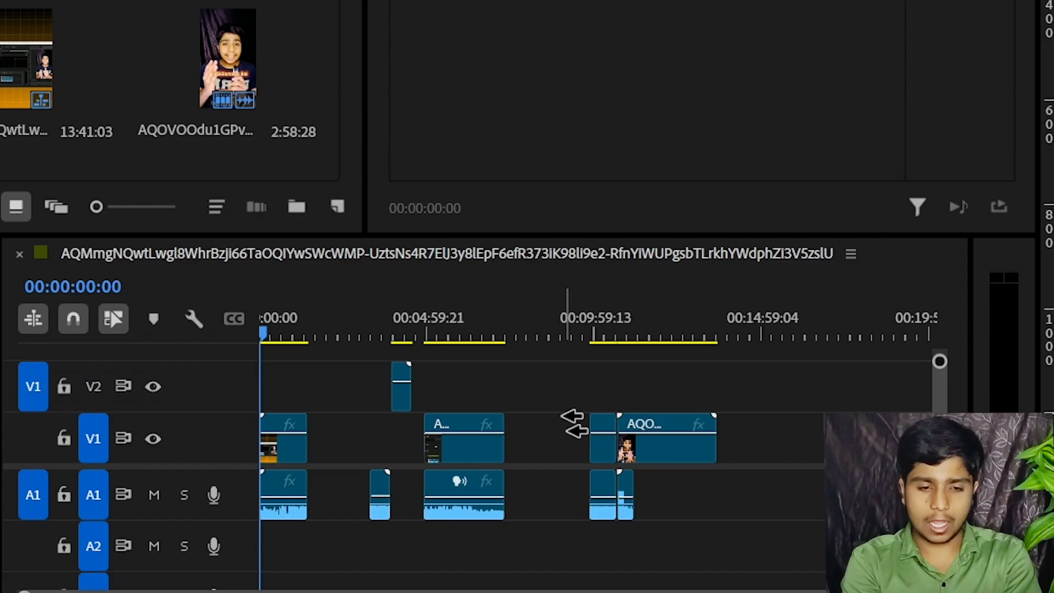
{"action": "key", "text": "a"}
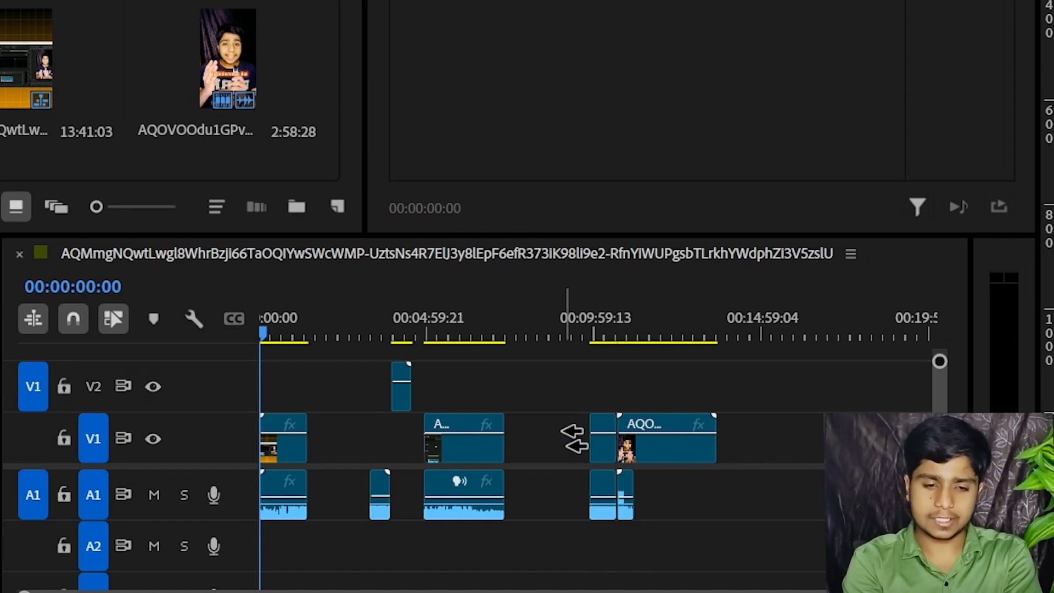
{"action": "left_click", "coordinate": [604, 437]}
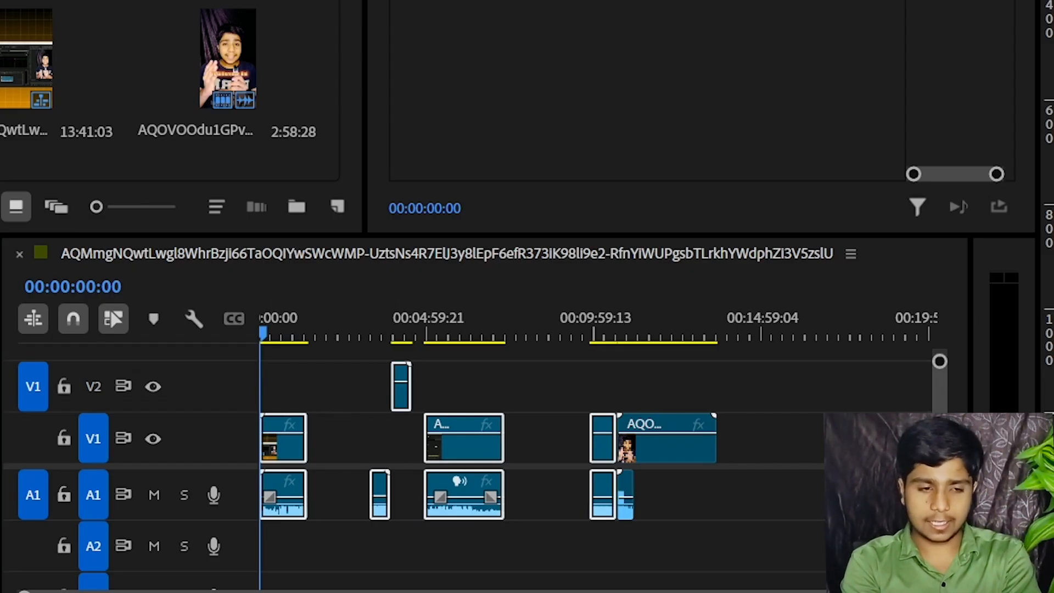
Try moving the backward-selected clips along the timeline over the AQOVOOdu clip, and undo the move
{"action": "left_click_drag", "start_coordinate": [464, 454], "coordinate": [556, 456]}
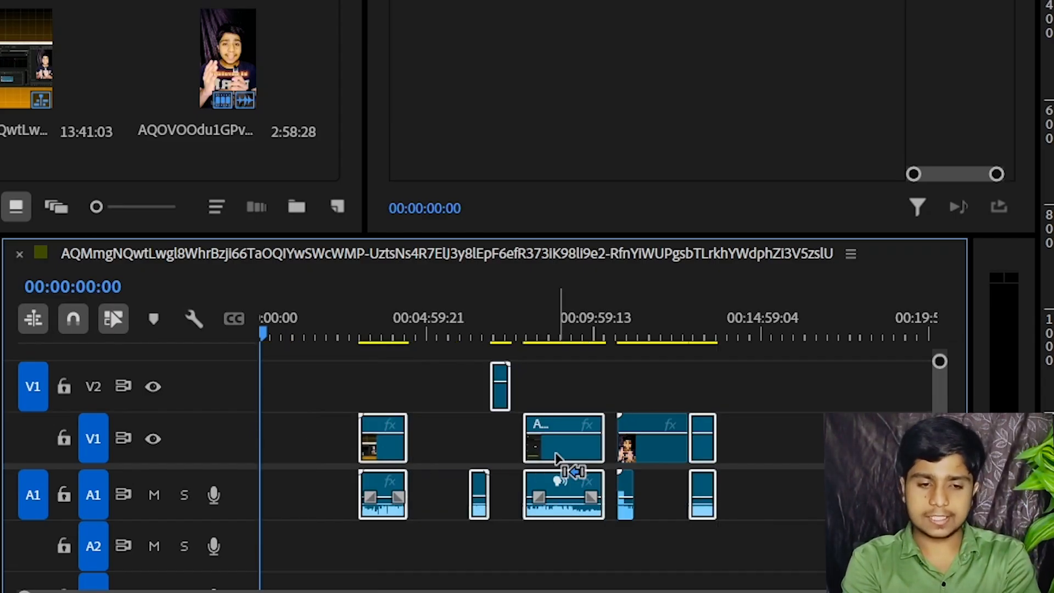
{"action": "key", "text": "ctrl+z"}
{"action": "left_click", "coordinate": [546, 458]}
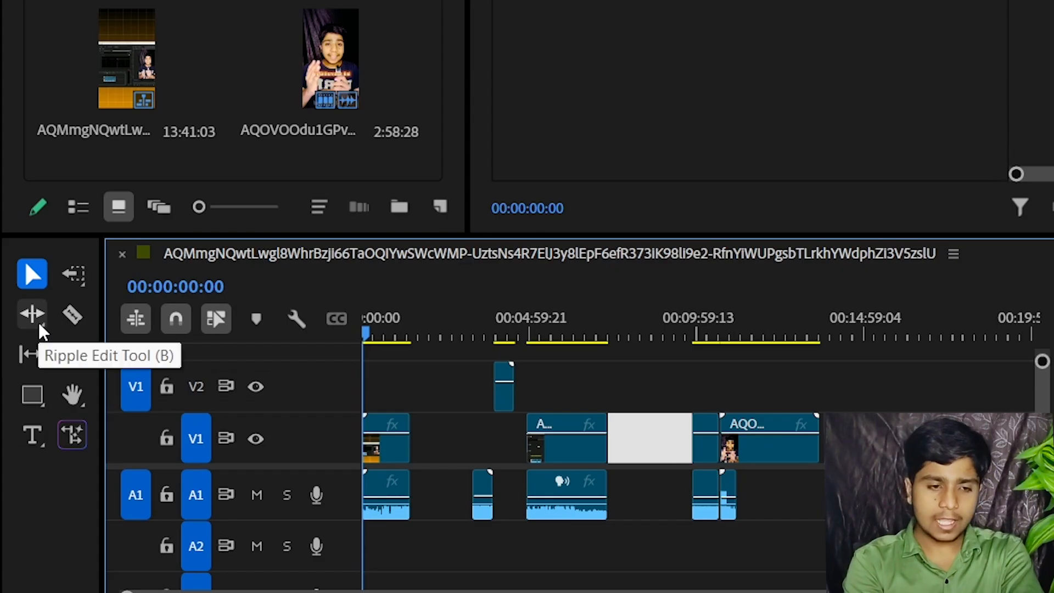
Choose the Ripple Edit tool from its tool group, and move the V2 clip onto V1 directly after the first segment
{"action": "left_click", "coordinate": [41, 324]}
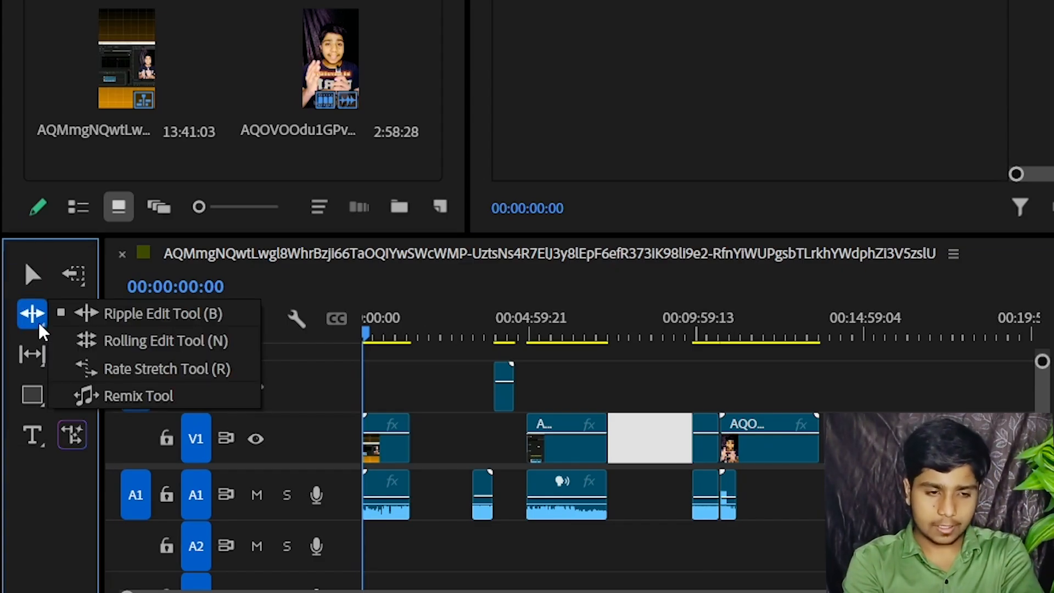
{"action": "left_click", "coordinate": [164, 311]}
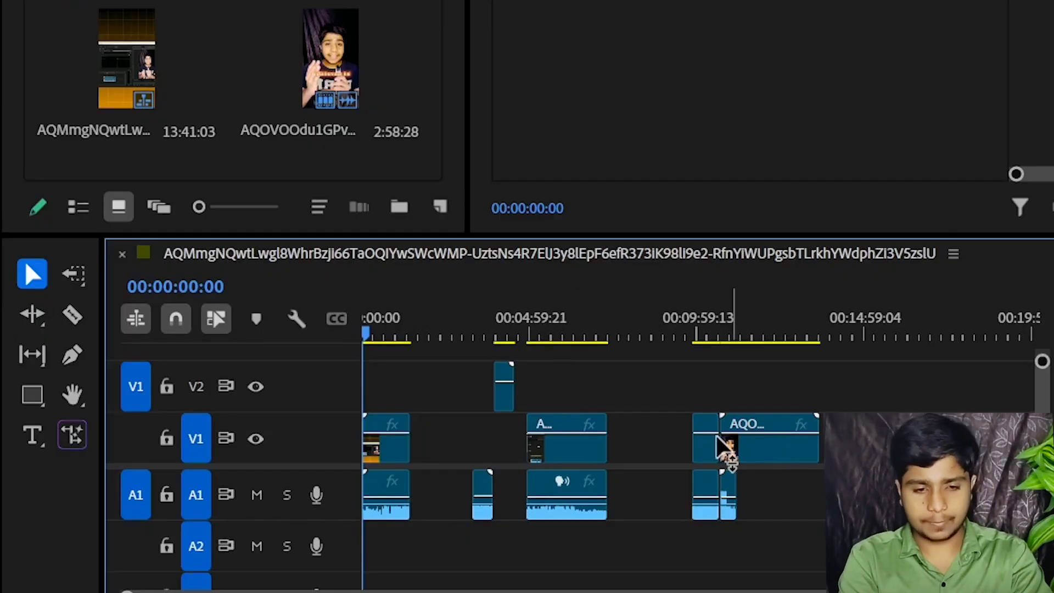
{"action": "left_click_drag", "start_coordinate": [507, 400], "coordinate": [440, 450]}
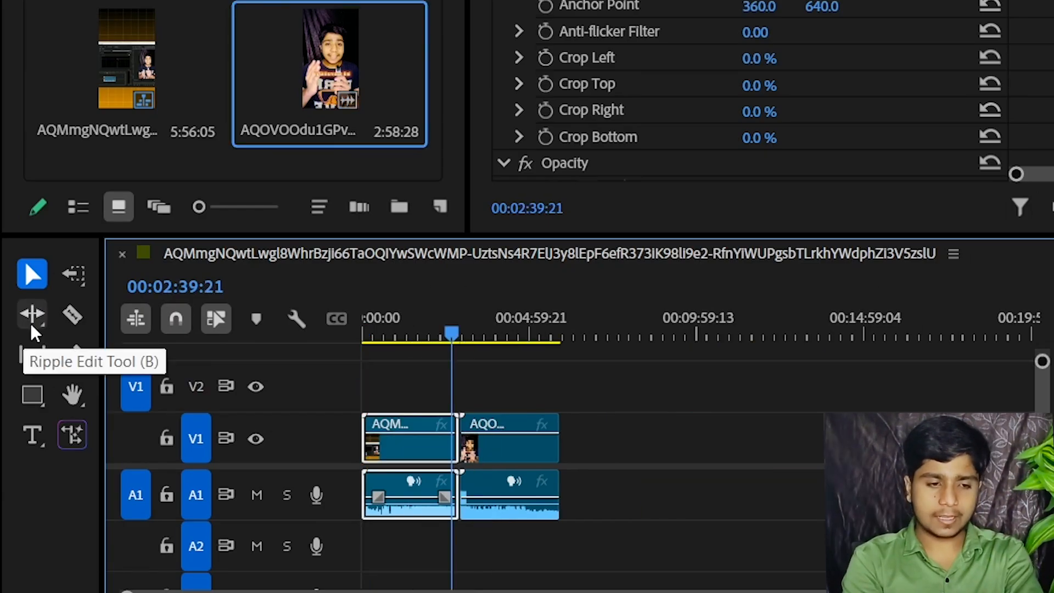
Alternate between the Ripple Edit and Selection tools, finishing on Ripple Edit
{"action": "left_click", "coordinate": [31, 326]}
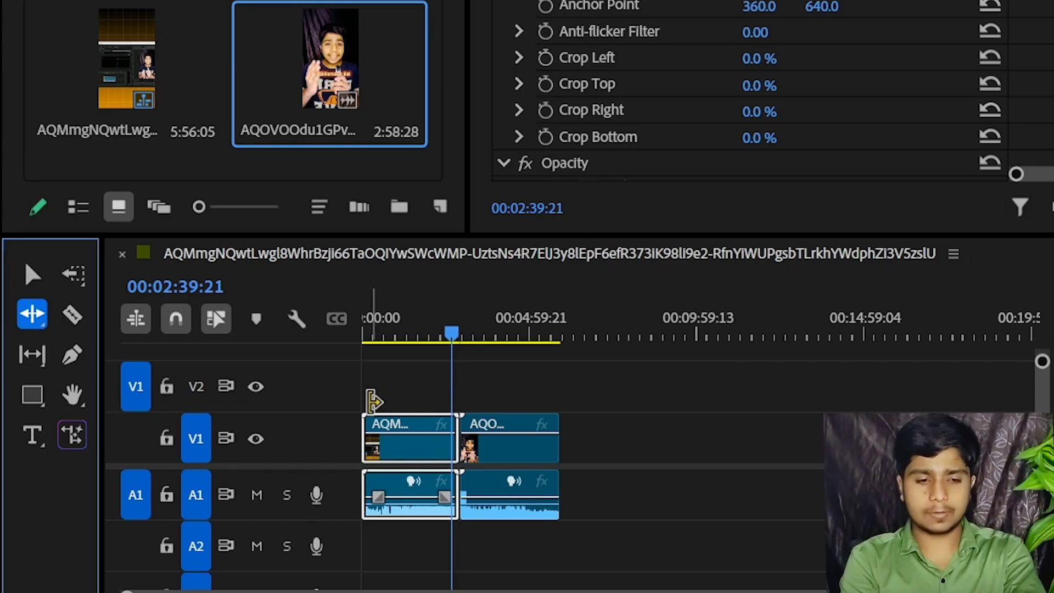
{"action": "key", "text": "v"}
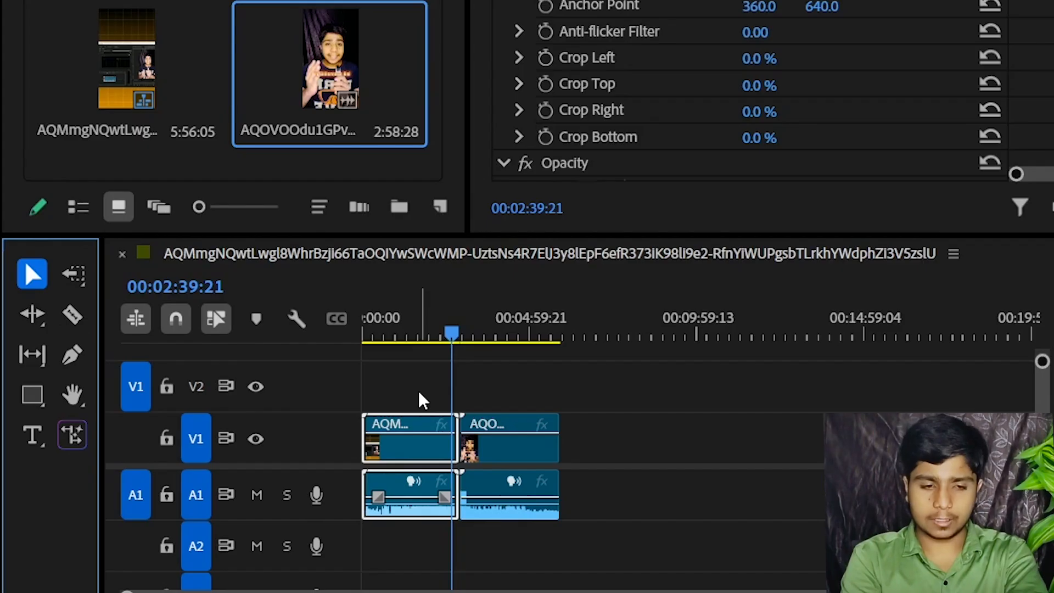
{"action": "key", "text": "b"}
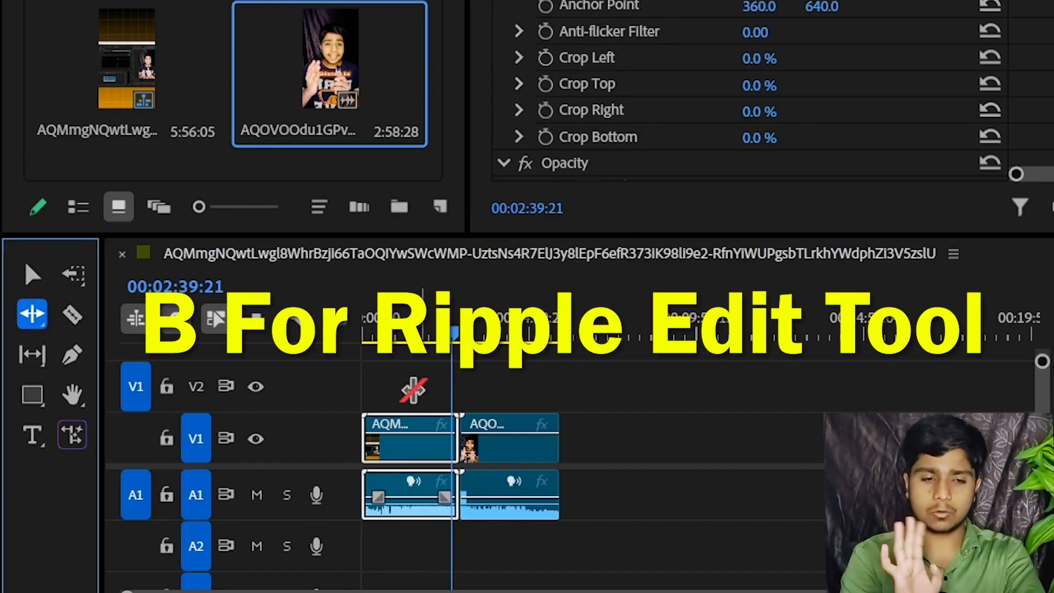
Place the playhead at 00:01:56:14 within the first clip
{"action": "left_click", "coordinate": [729, 282]}
{"action": "key", "text": "="}
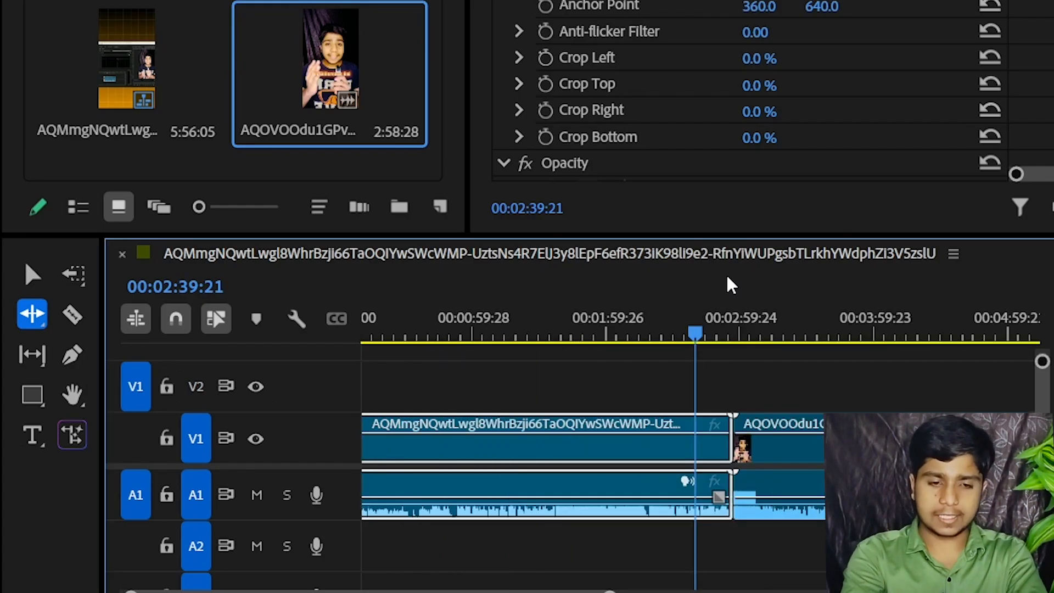
{"action": "left_click", "coordinate": [651, 309]}
{"action": "left_click_drag", "start_coordinate": [503, 308], "coordinate": [454, 314]}
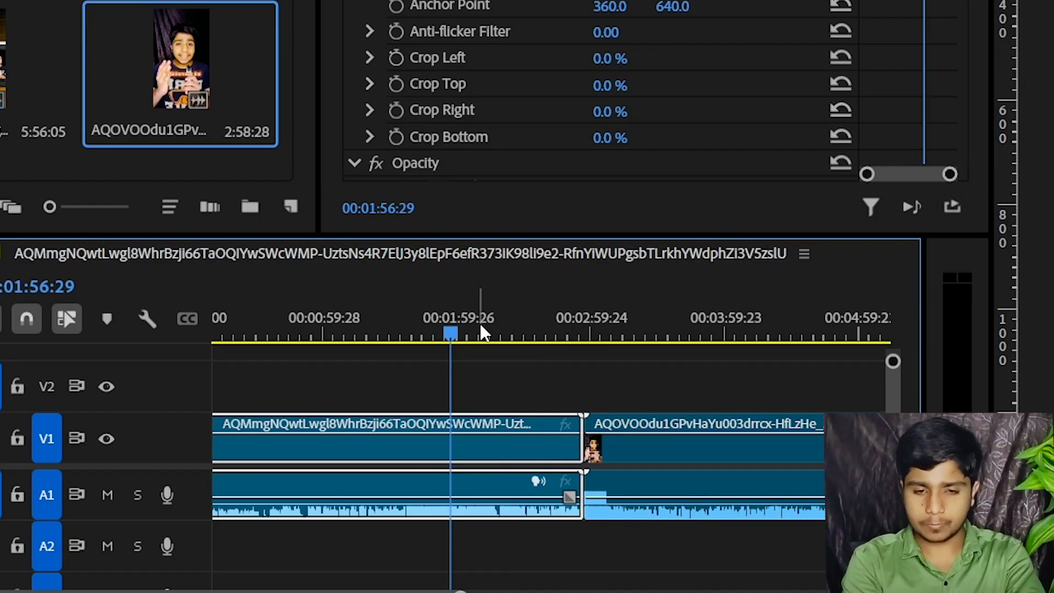
{"action": "key", "text": "Left"}
{"action": "key", "text": "Left"}
{"action": "key", "text": "Left"}
{"action": "key", "text": "Left"}
{"action": "key", "text": "Left"}
{"action": "key", "text": "Left"}
{"action": "key", "text": "Left"}
{"action": "key", "text": "Left"}
{"action": "key", "text": "Left"}
{"action": "key", "text": "Left"}
{"action": "key", "text": "Left"}
{"action": "key", "text": "Left"}
{"action": "key", "text": "Left"}
{"action": "key", "text": "Left"}
{"action": "key", "text": "Left"}
{"action": "key", "text": "Left"}
{"action": "key", "text": "Left"}
{"action": "key", "text": "Left"}
{"action": "key", "text": "Left"}
{"action": "key", "text": "Left"}
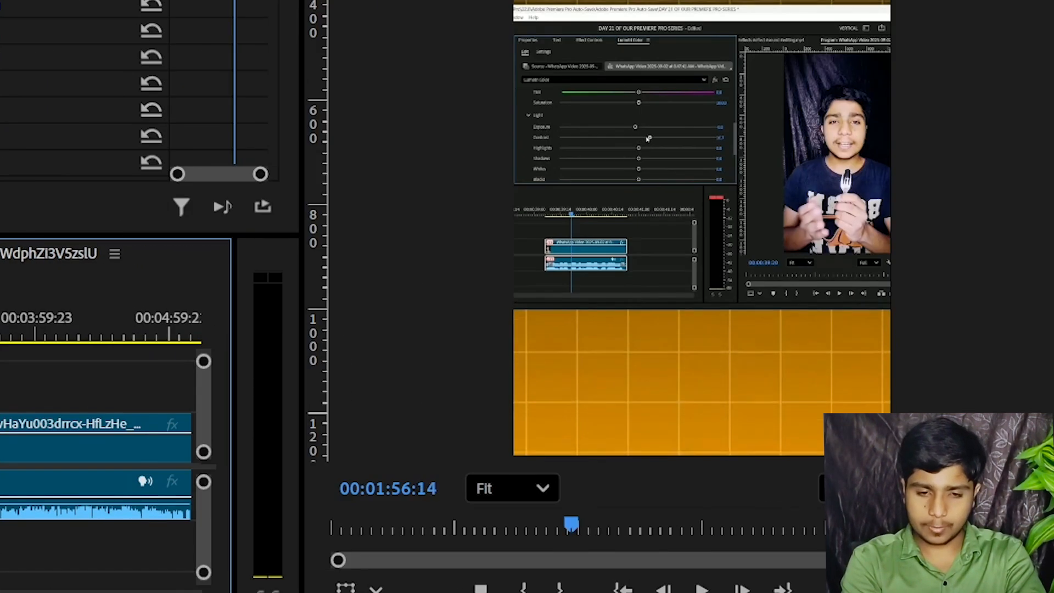
Step the playhead frame by frame to 00:01:56:00 within the first clip
{"action": "key", "text": "Left"}
{"action": "key", "text": "Left"}
{"action": "key", "text": "Left"}
{"action": "key", "text": "Left"}
{"action": "key", "text": "Left"}
{"action": "key", "text": "Right"}
{"action": "key", "text": "Right"}
{"action": "key", "text": "Right"}
{"action": "key", "text": "Right"}
{"action": "key", "text": "Right"}
{"action": "key", "text": "Right"}
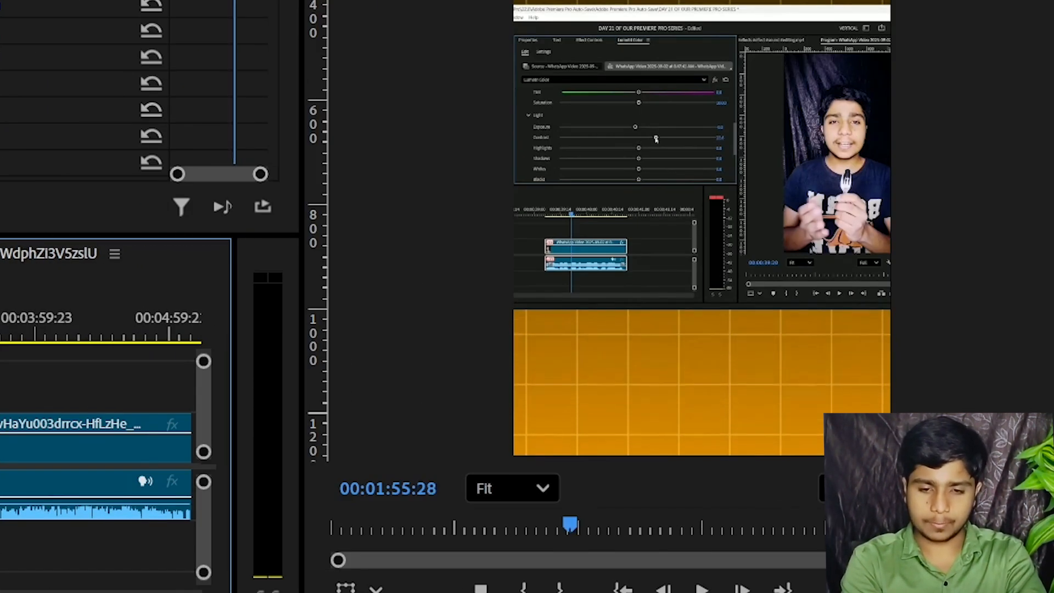
{"action": "key", "text": "Left"}
{"action": "key", "text": "Right"}
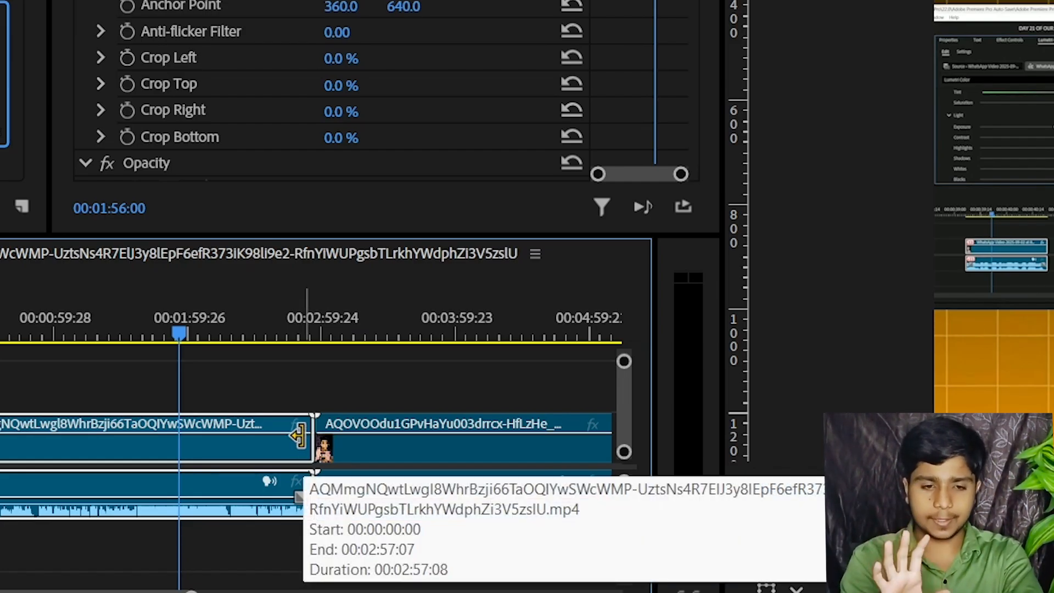
Try a ripple trim of the first clip's end back to the playhead at 00:01:56:00, and undo the trim
{"action": "left_click", "coordinate": [293, 381]}
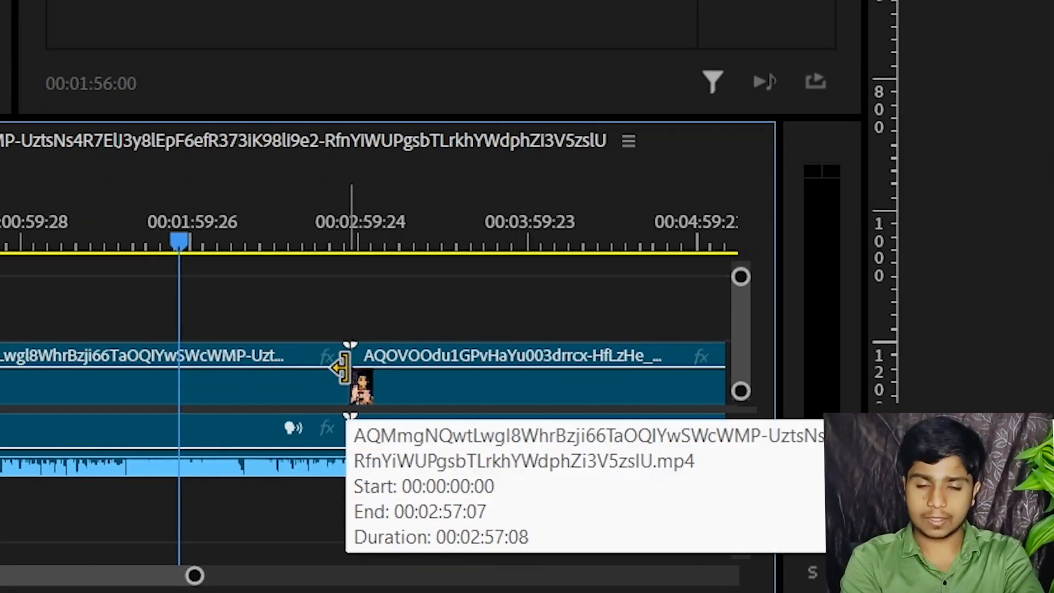
{"action": "left_click_drag", "start_coordinate": [341, 367], "coordinate": [177, 347]}
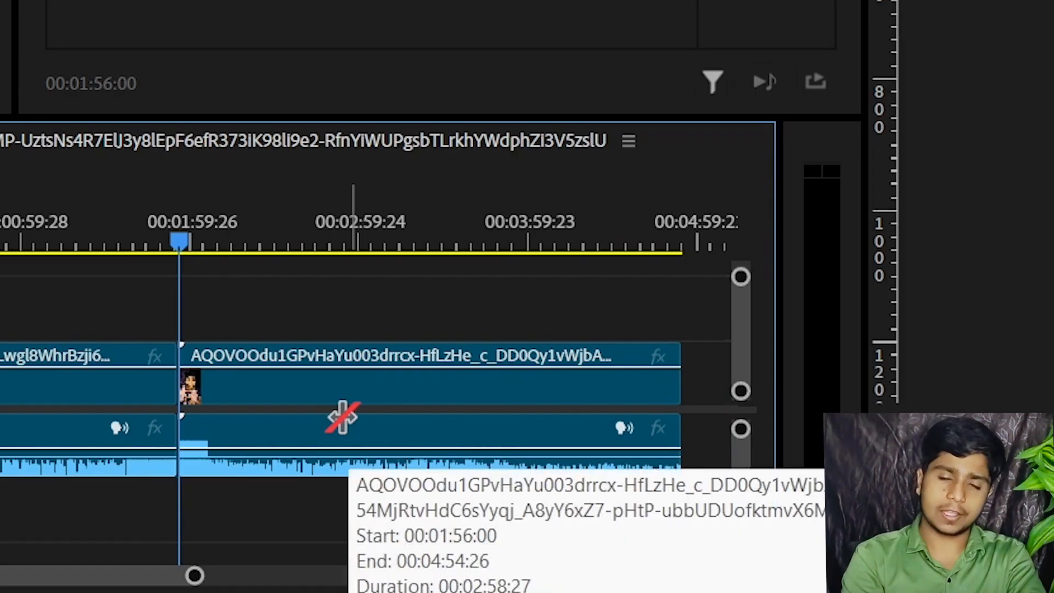
{"action": "key", "text": "ctrl+z"}
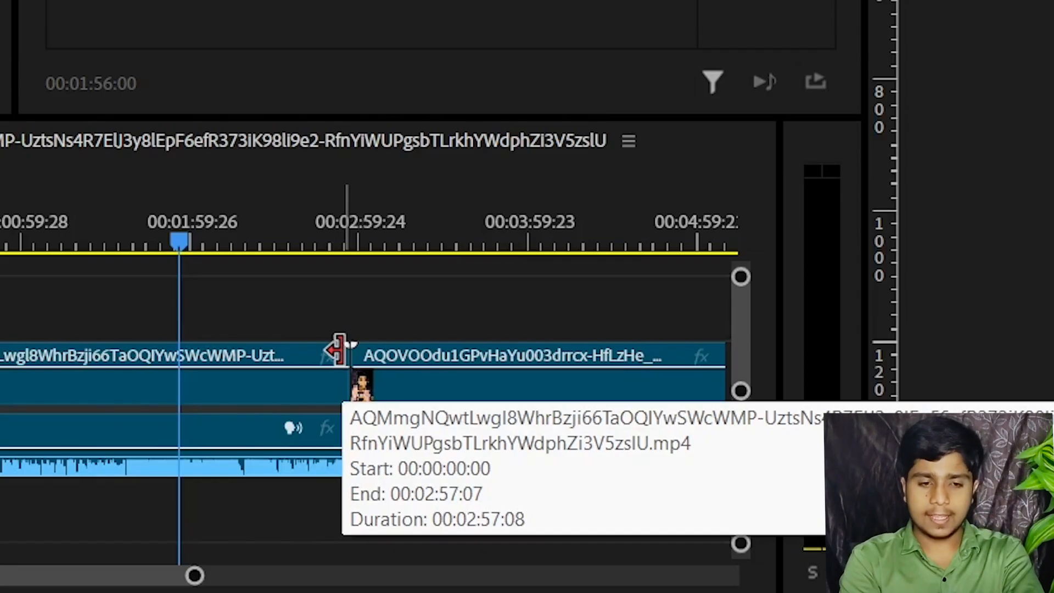
Try trimming the first clip's end to the playhead with the Selection tool and moving the second clip against it, and undo both edits
{"action": "left_click_drag", "start_coordinate": [339, 350], "coordinate": [177, 349]}
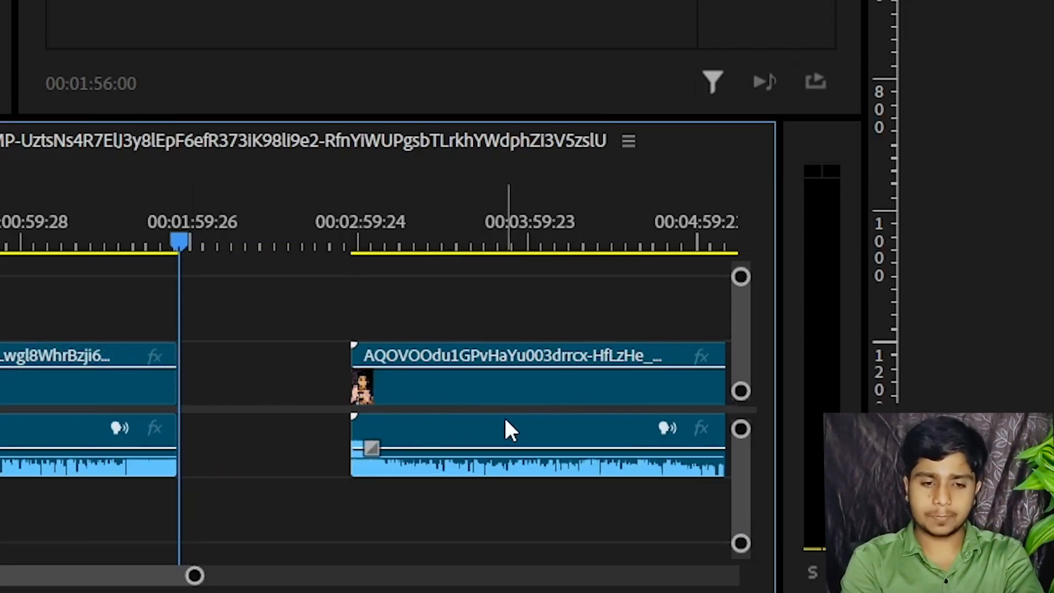
{"action": "left_click_drag", "start_coordinate": [559, 413], "coordinate": [400, 404]}
{"action": "key", "text": "ctrl+z"}
{"action": "key", "text": "ctrl+z"}
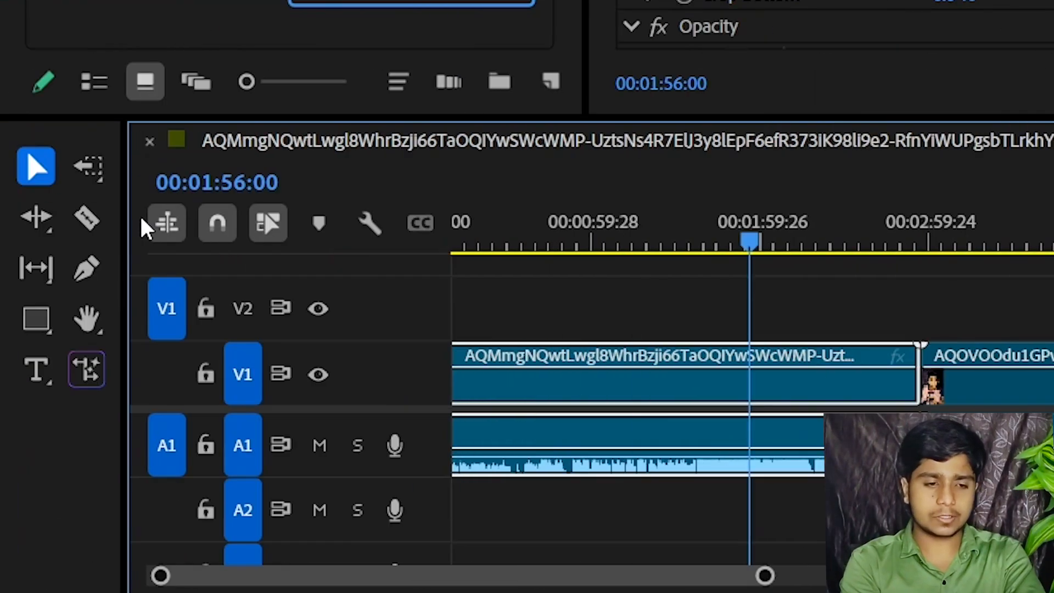
Ripple-trim the first clip's end to the playhead at 00:01:56:00 with the Ripple Edit tool
{"action": "left_click", "coordinate": [37, 223]}
{"action": "left_click", "coordinate": [912, 366]}
{"action": "left_click_drag", "start_coordinate": [658, 367], "coordinate": [514, 368]}
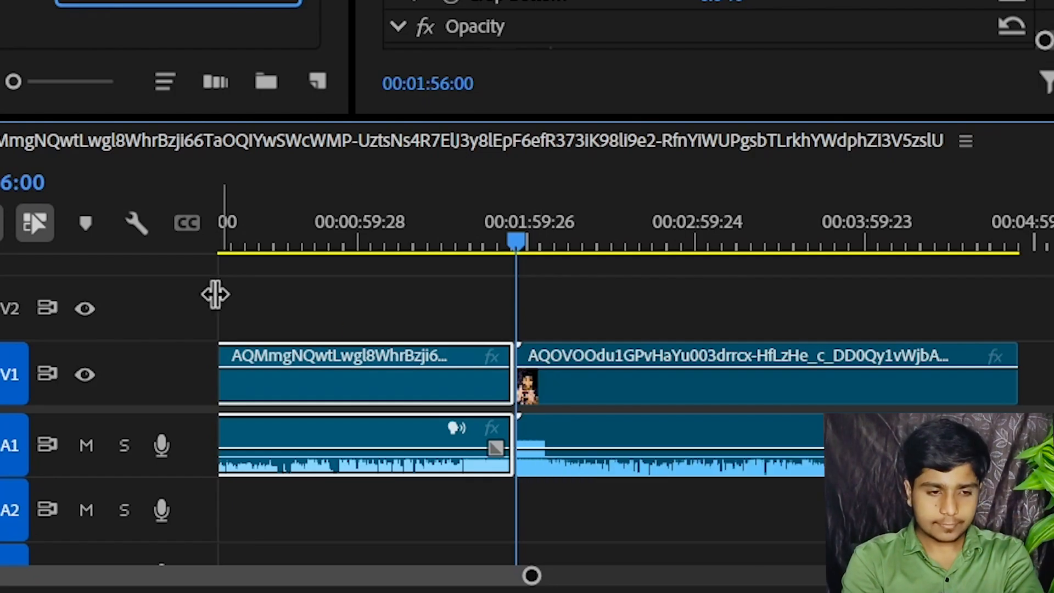
Choose the Rolling Edit tool from the Ripple Edit tool group
{"action": "left_click", "coordinate": [45, 215]}
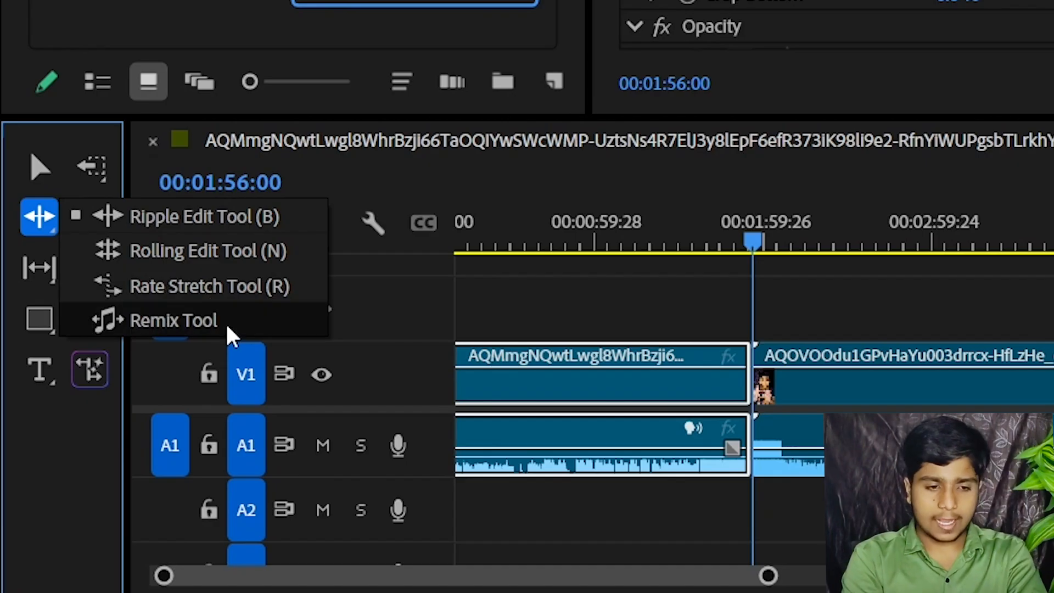
{"action": "left_click", "coordinate": [258, 258]}
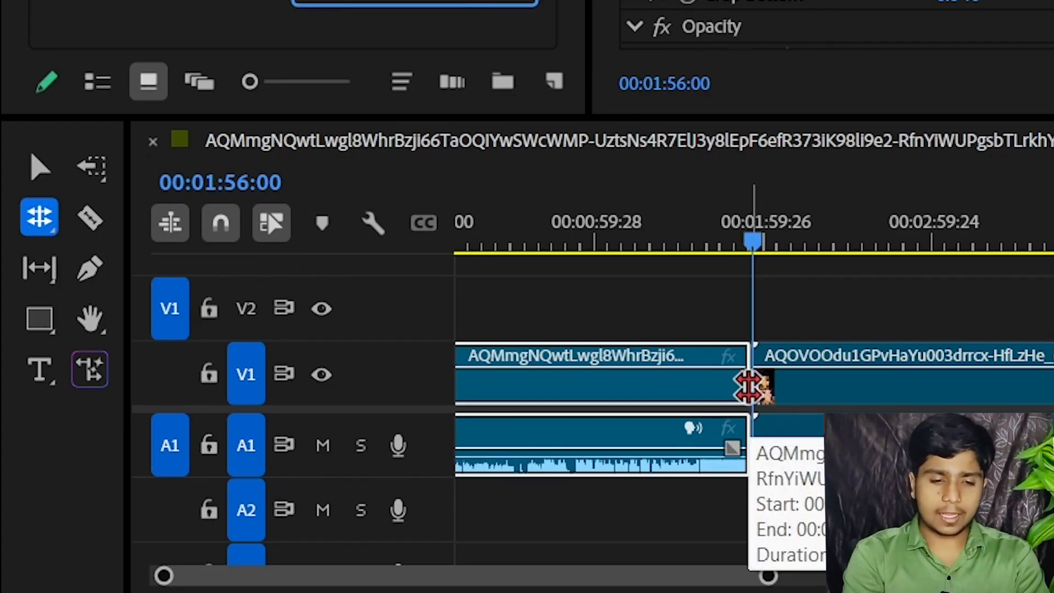
Split the second clip at 00:02:50:00 and delete the part after the cut
{"action": "left_click", "coordinate": [787, 246]}
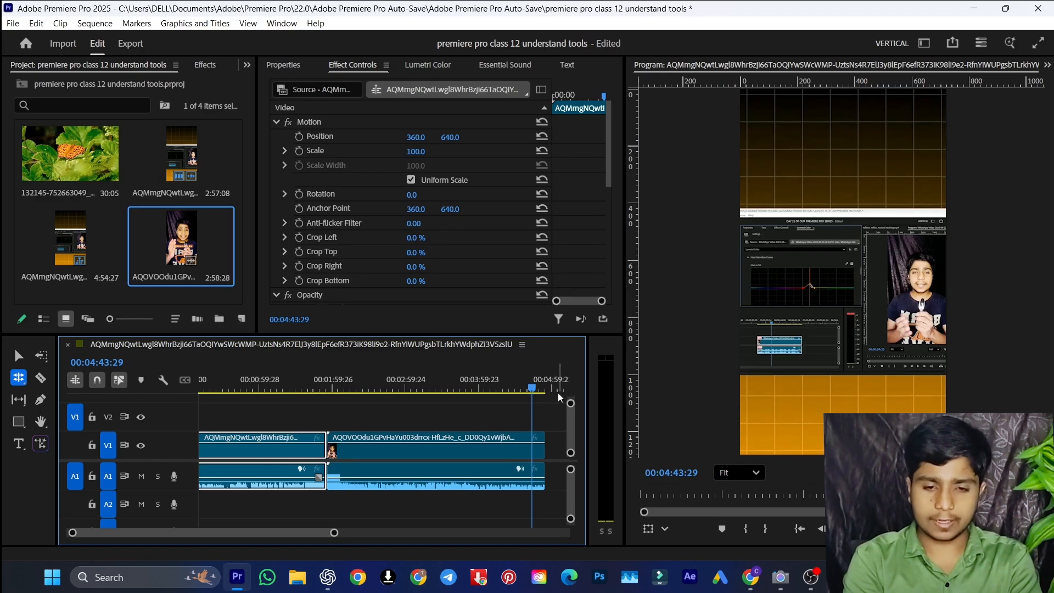
{"action": "left_click", "coordinate": [417, 390]}
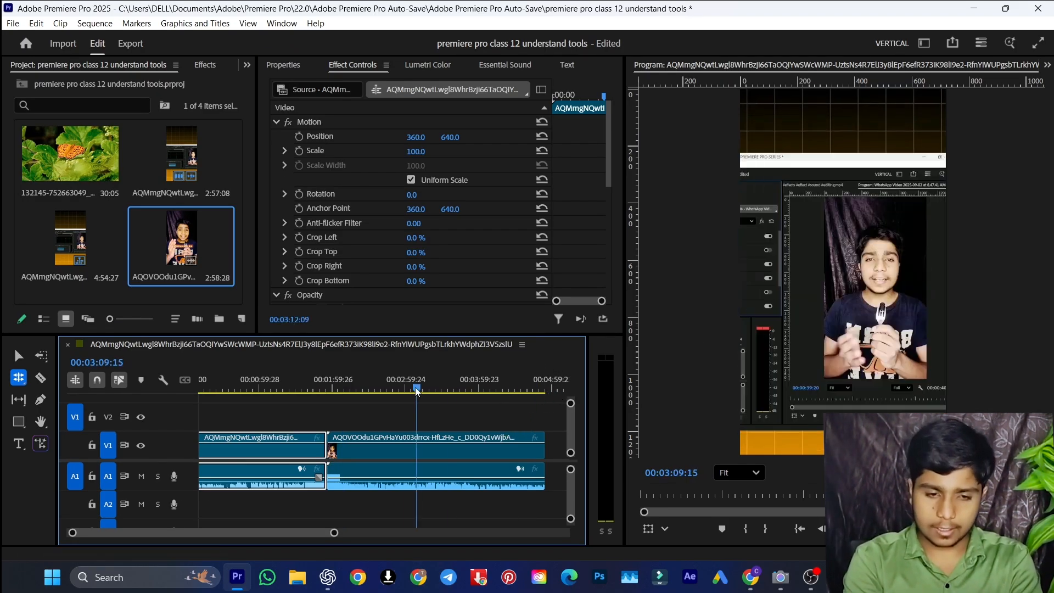
{"action": "left_click_drag", "start_coordinate": [417, 391], "coordinate": [393, 389]}
{"action": "key", "text": "Right"}
{"action": "key", "text": "Right"}
{"action": "key", "text": "Right"}
{"action": "key", "text": "Right"}
{"action": "key", "text": "Right"}
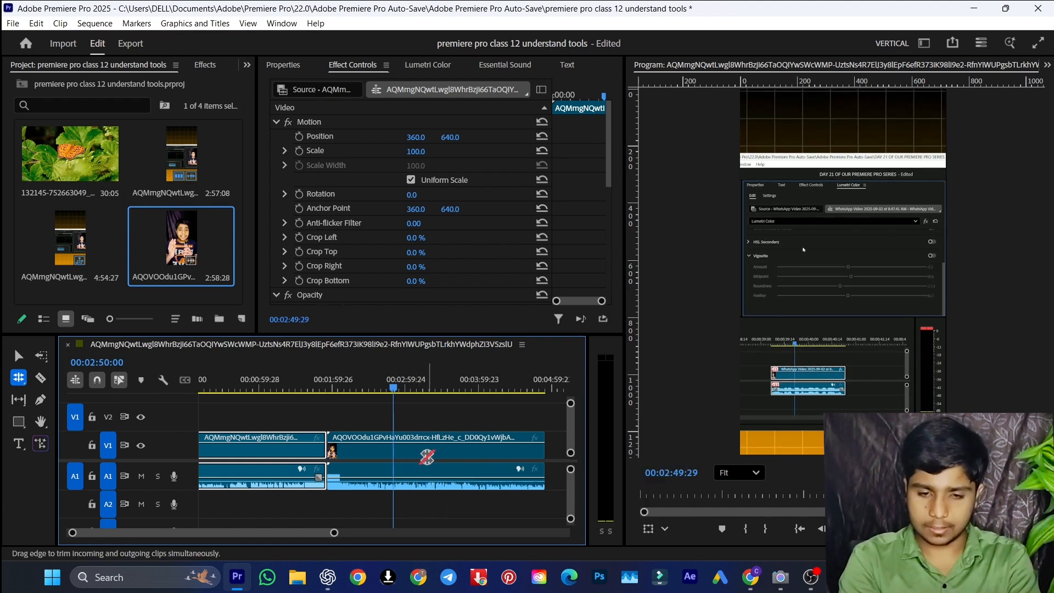
{"action": "key", "text": "ctrl+k"}
{"action": "key", "text": "v"}
{"action": "left_click", "coordinate": [429, 459]}
{"action": "key", "text": "Delete"}
Scrub through the shortened second clip to examine its footage and its end
{"action": "left_click_drag", "start_coordinate": [364, 389], "coordinate": [349, 391]}
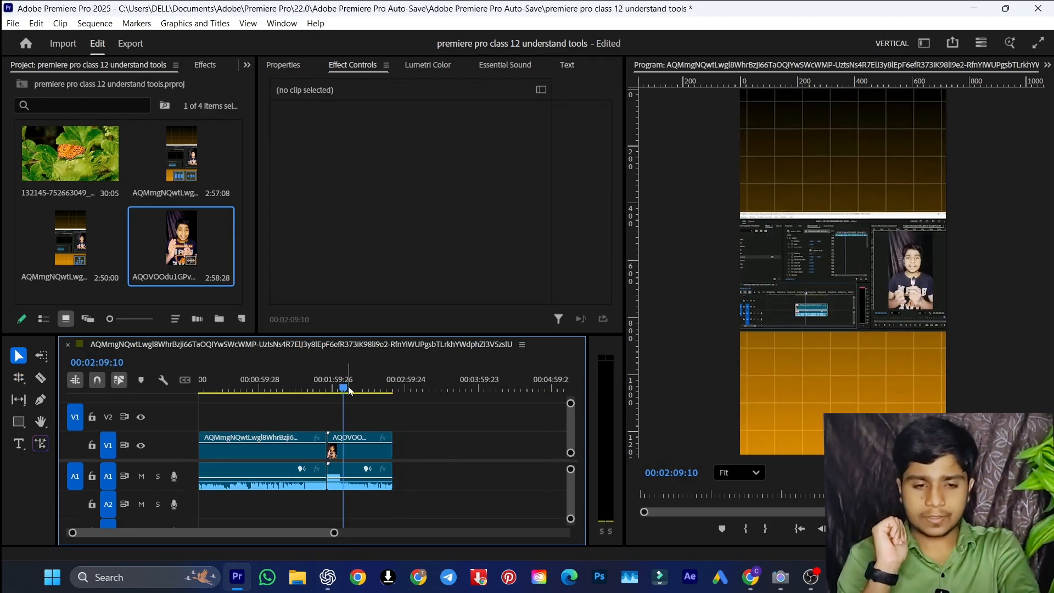
{"action": "left_click", "coordinate": [395, 387]}
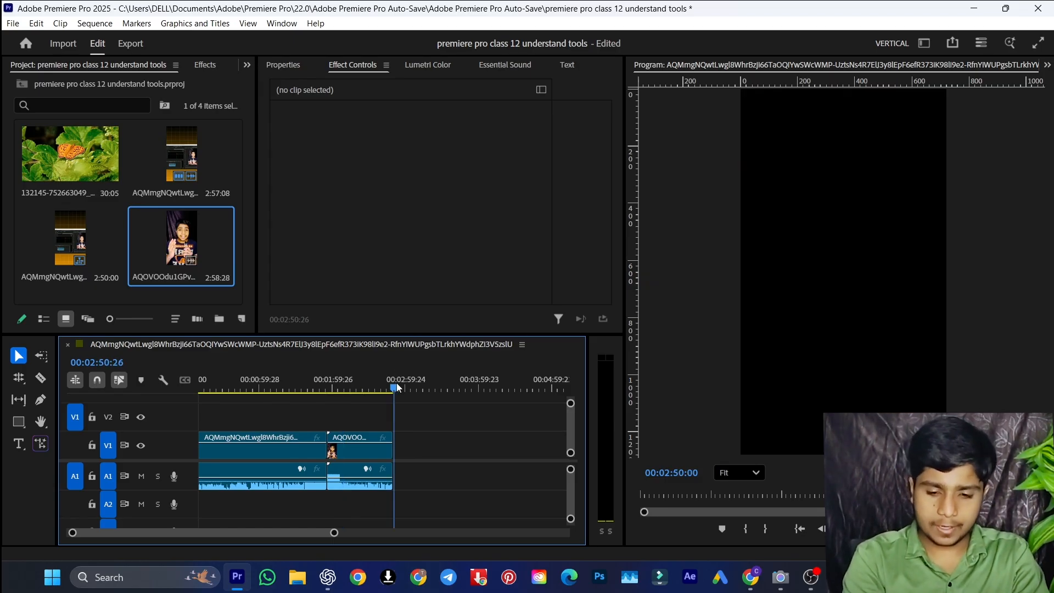
{"action": "mouse_move", "coordinate": [396, 384]}
{"action": "left_mouse_down"}
{"action": "mouse_move", "coordinate": [386, 384]}
{"action": "mouse_move", "coordinate": [396, 385]}
{"action": "left_mouse_up"}
{"action": "key", "text": "Left"}
{"action": "key", "text": "Left"}
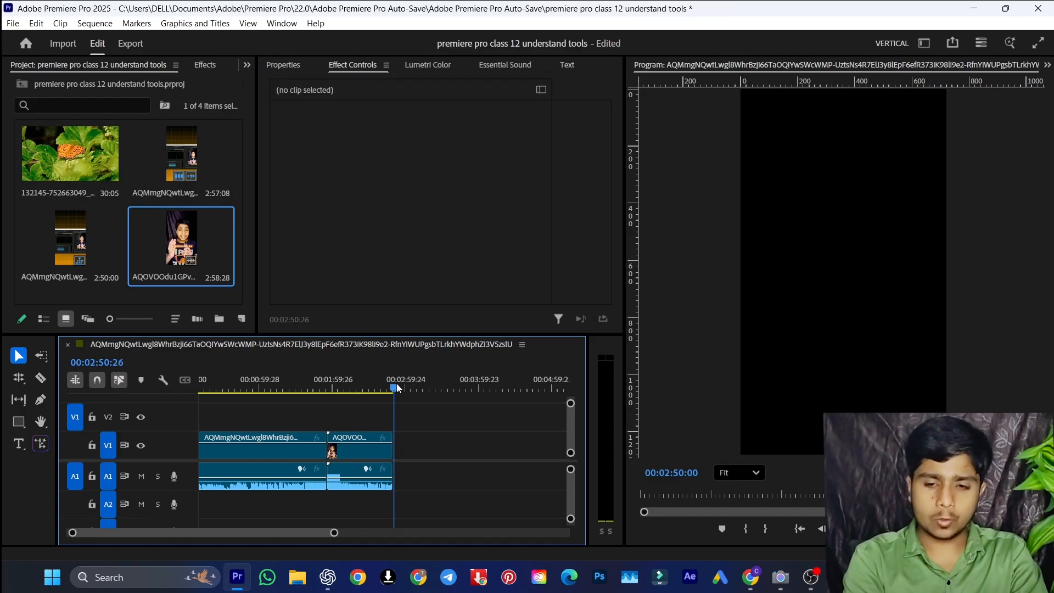
{"action": "left_click_drag", "start_coordinate": [396, 387], "coordinate": [389, 388]}
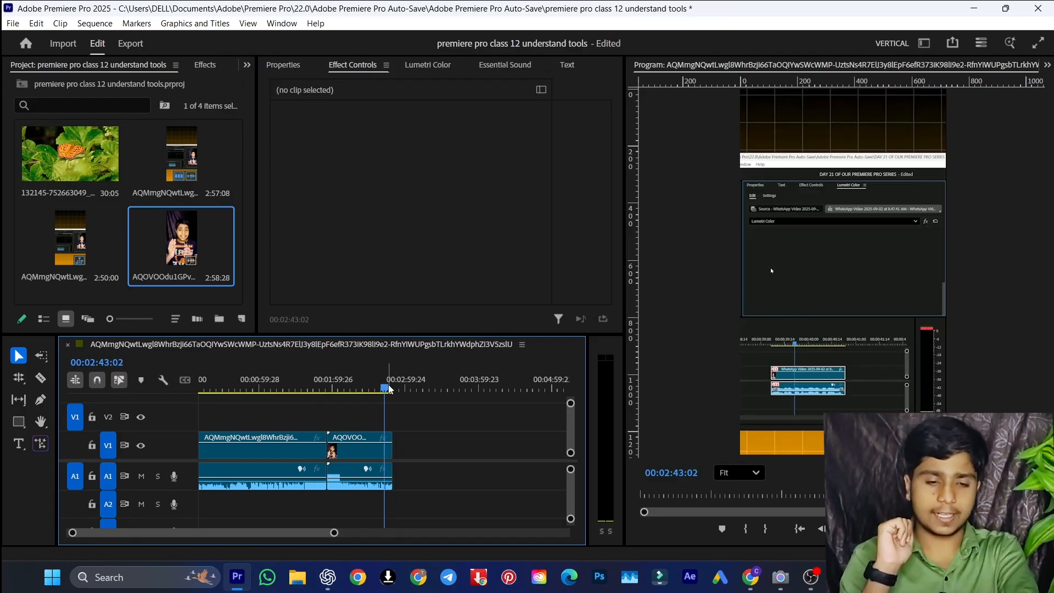
{"action": "left_click_drag", "start_coordinate": [354, 390], "coordinate": [341, 389]}
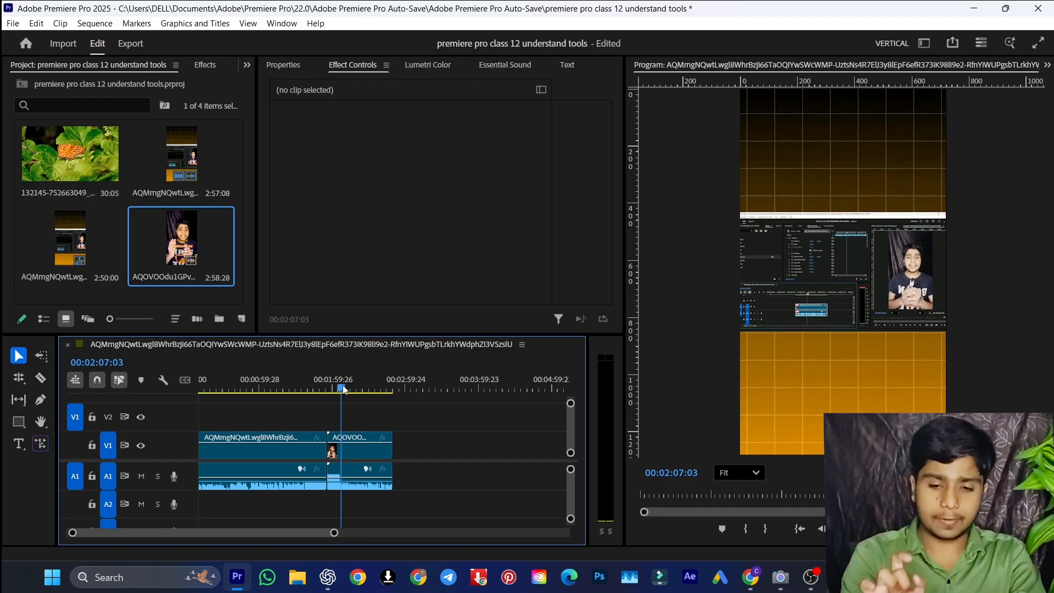
Try splitting the second clip at 00:02:05:04 and ripple-deleting the piece before the cut, and undo both edits
{"action": "key", "text": "equal"}
{"action": "key", "text": "equal"}
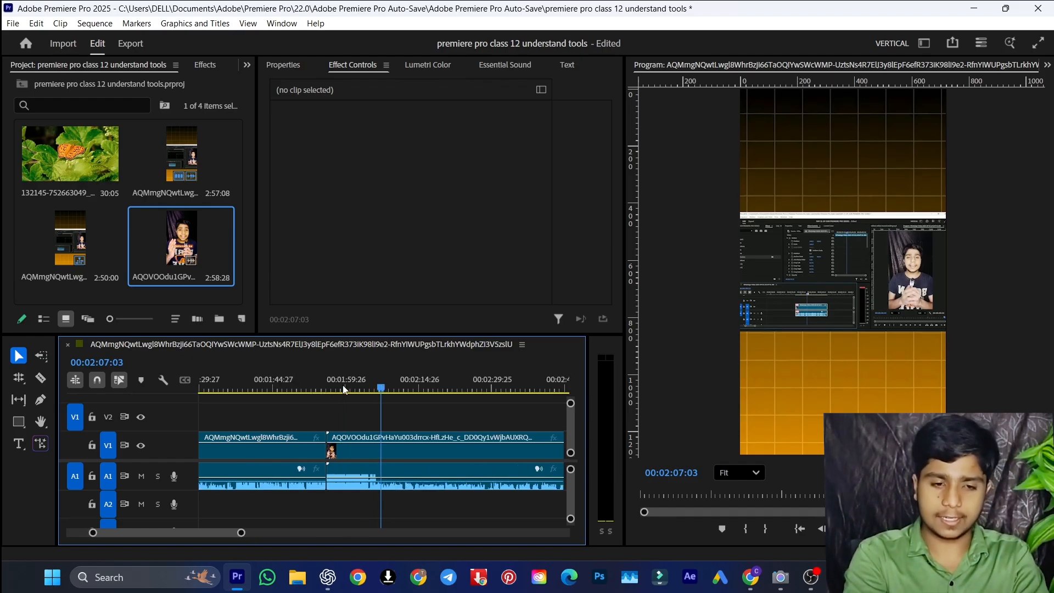
{"action": "left_click_drag", "start_coordinate": [381, 390], "coordinate": [371, 390]}
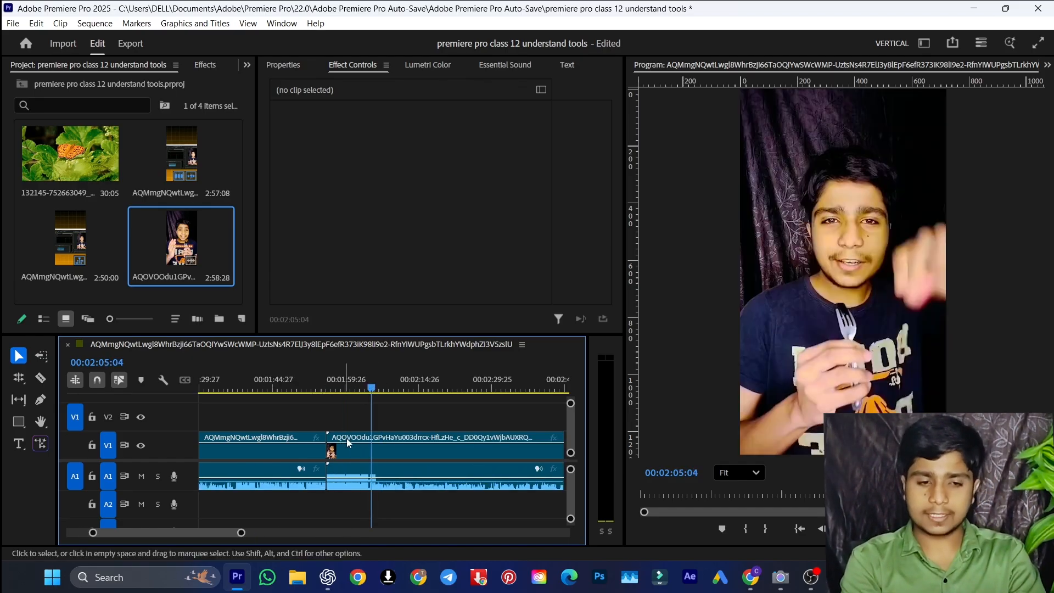
{"action": "key", "text": "ctrl+k"}
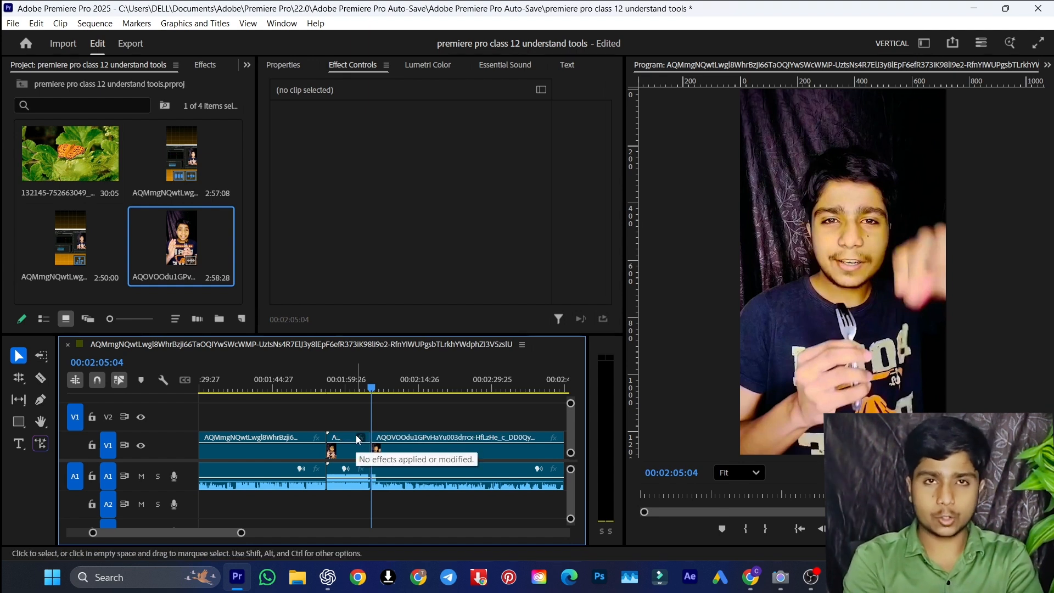
{"action": "left_click", "coordinate": [349, 451]}
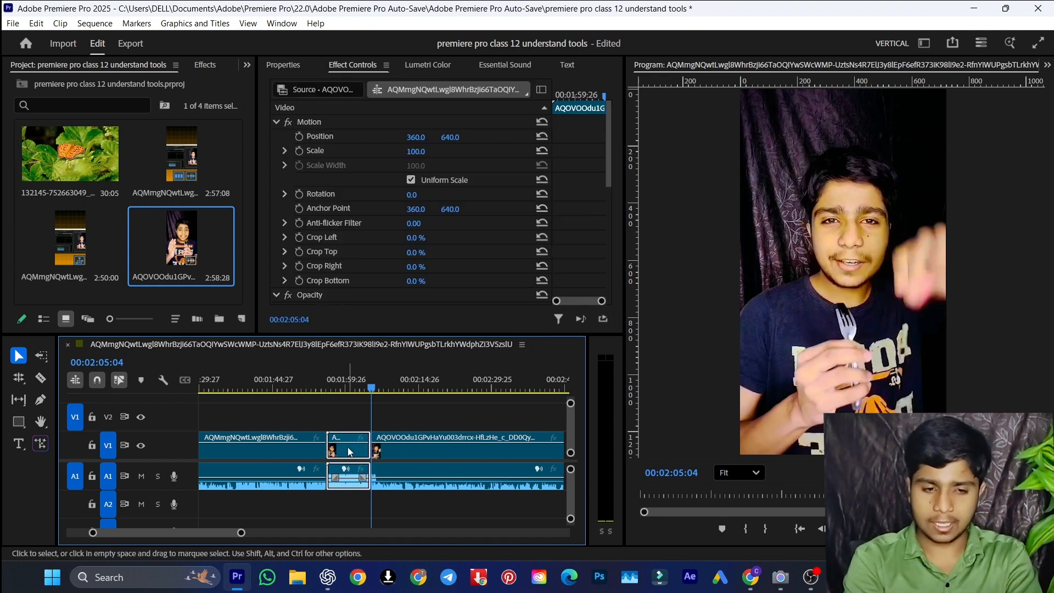
{"action": "key", "text": "shift+Delete"}
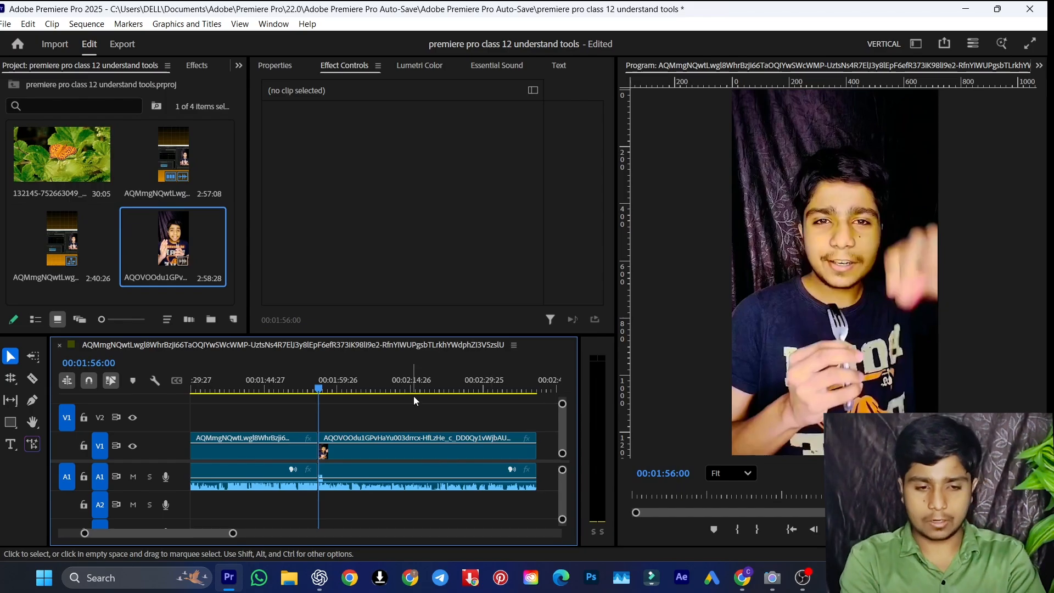
{"action": "left_click", "coordinate": [453, 366]}
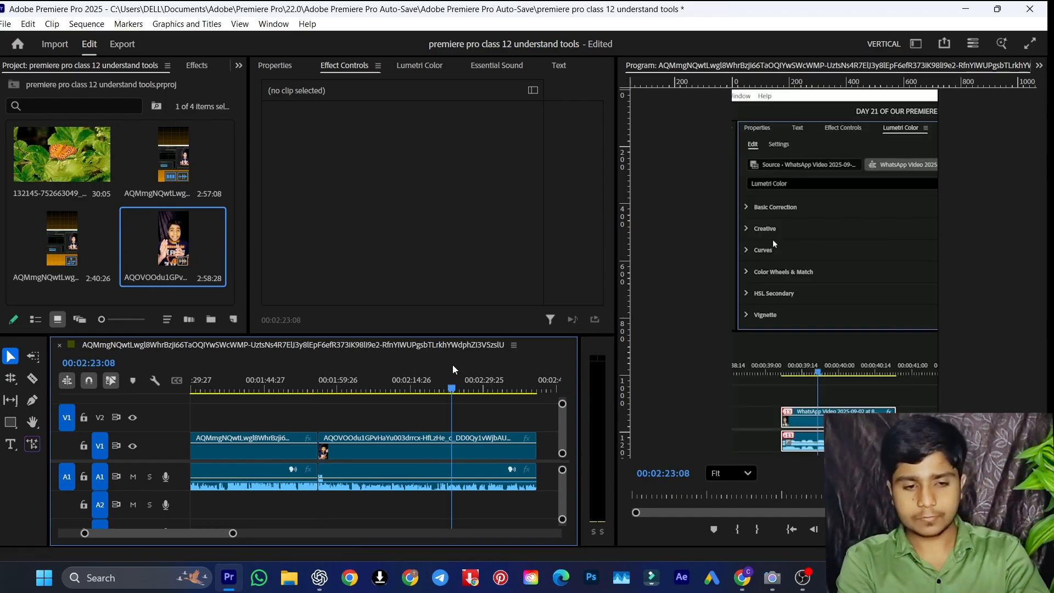
{"action": "left_click", "coordinate": [401, 390]}
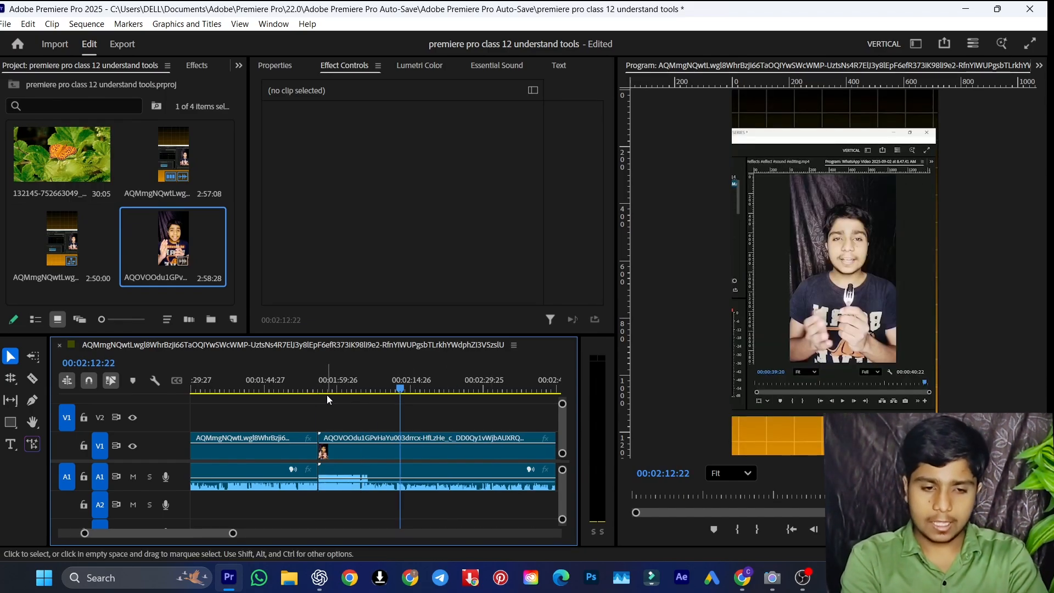
Activate the Rolling Edit tool and place the playhead at 00:02:01:16 within the second clip
{"action": "key", "text": "minus"}
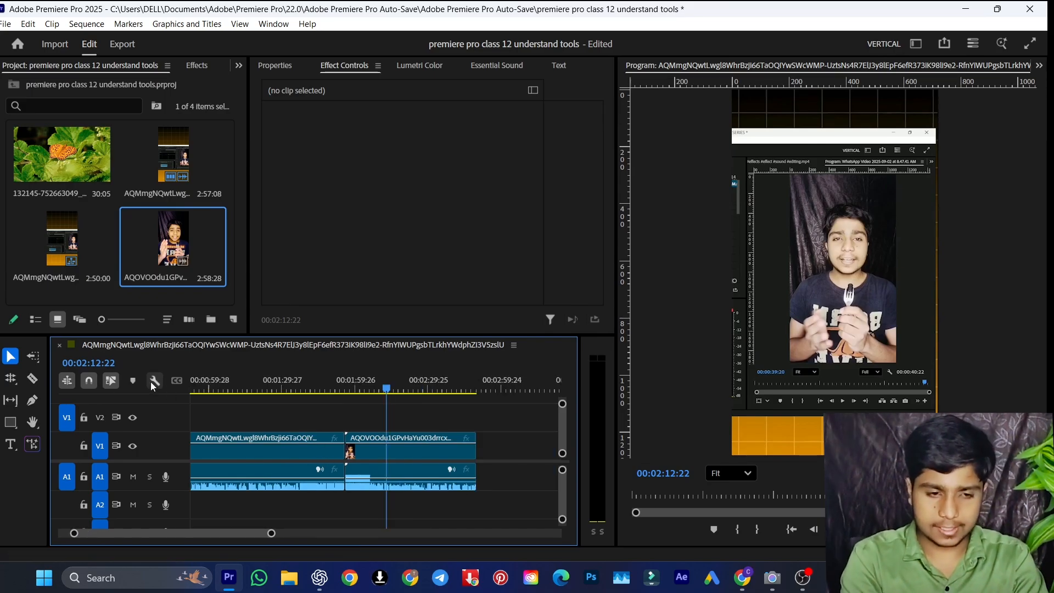
{"action": "left_click", "coordinate": [10, 378]}
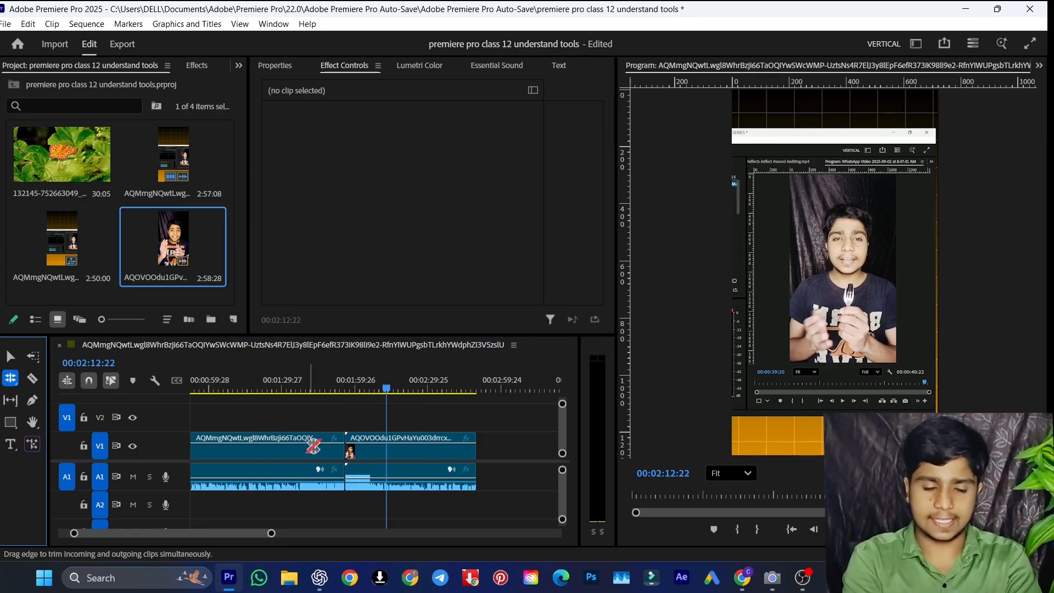
{"action": "left_click", "coordinate": [361, 380]}
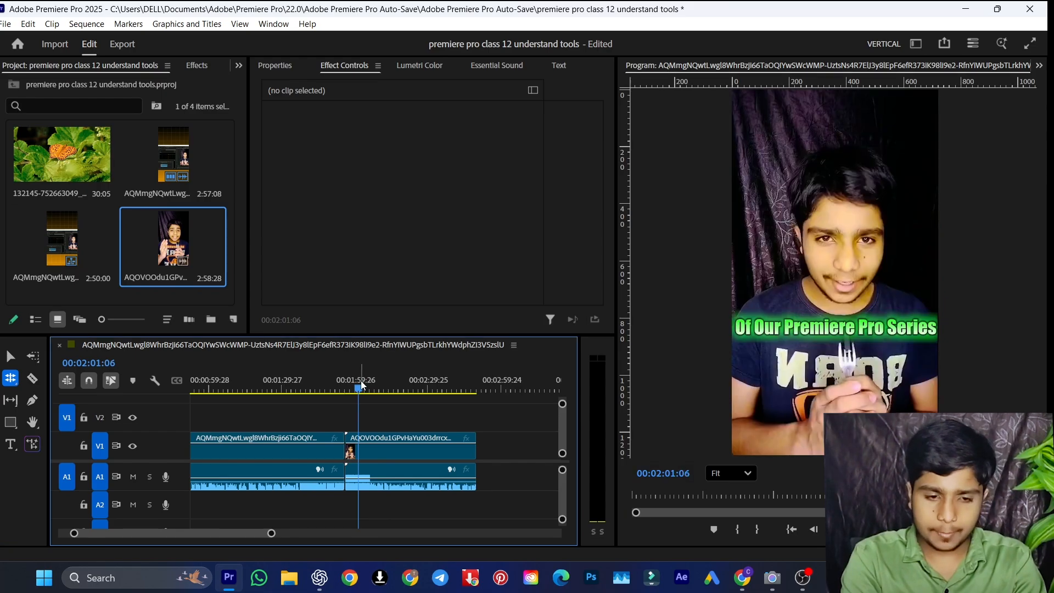
{"action": "key", "text": "equal"}
{"action": "key", "text": "equal"}
{"action": "key", "text": "equal"}
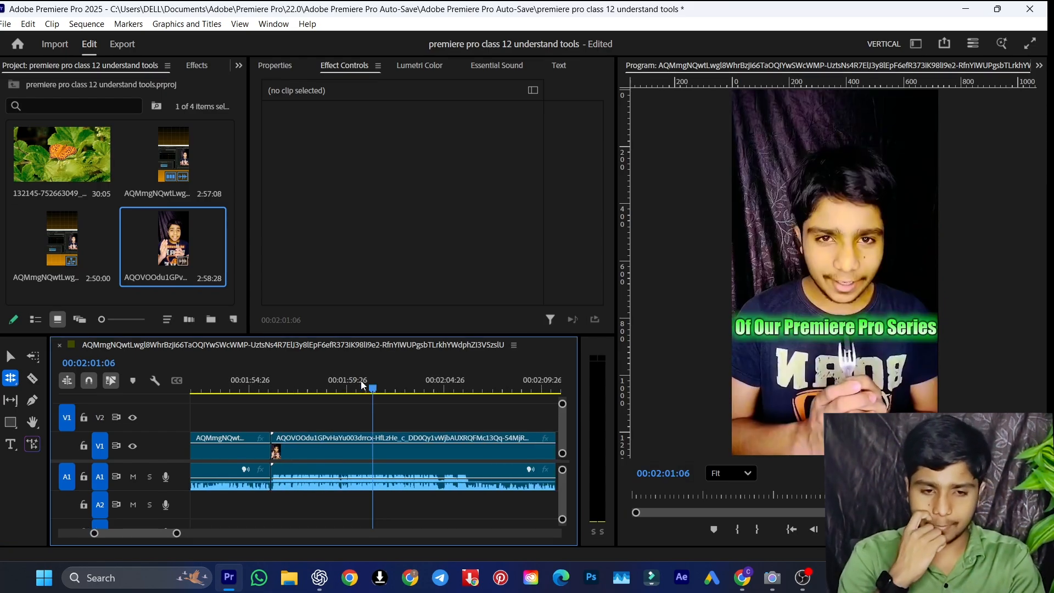
{"action": "key", "text": "space"}
{"action": "key", "text": "space"}
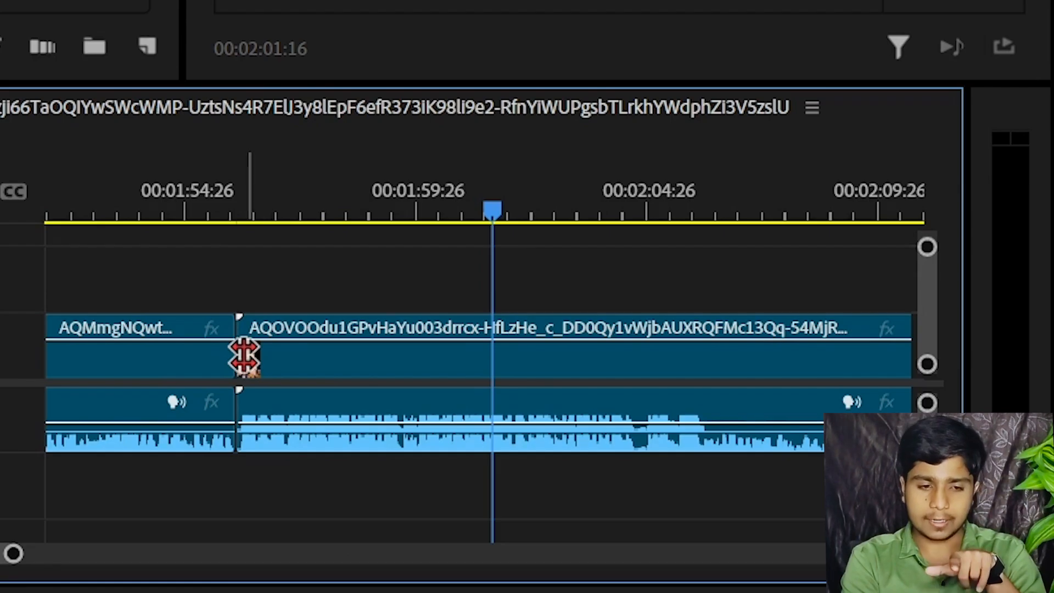
Try rolling the cut between the two clips to the playhead and then farther into the second clip, undoing each roll
{"action": "left_click_drag", "start_coordinate": [244, 357], "coordinate": [493, 359]}
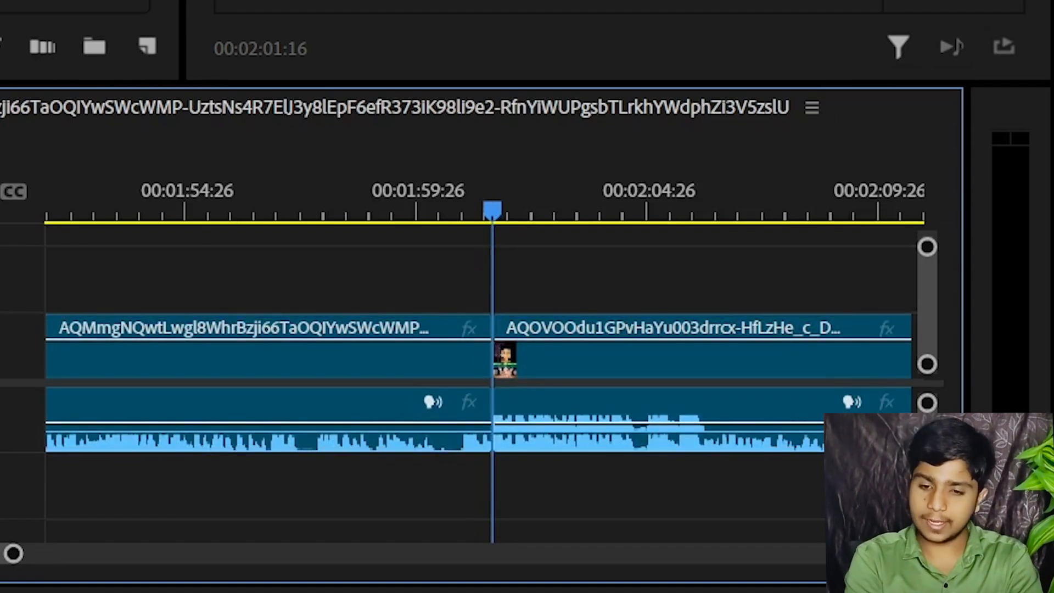
{"action": "key", "text": "ctrl+z"}
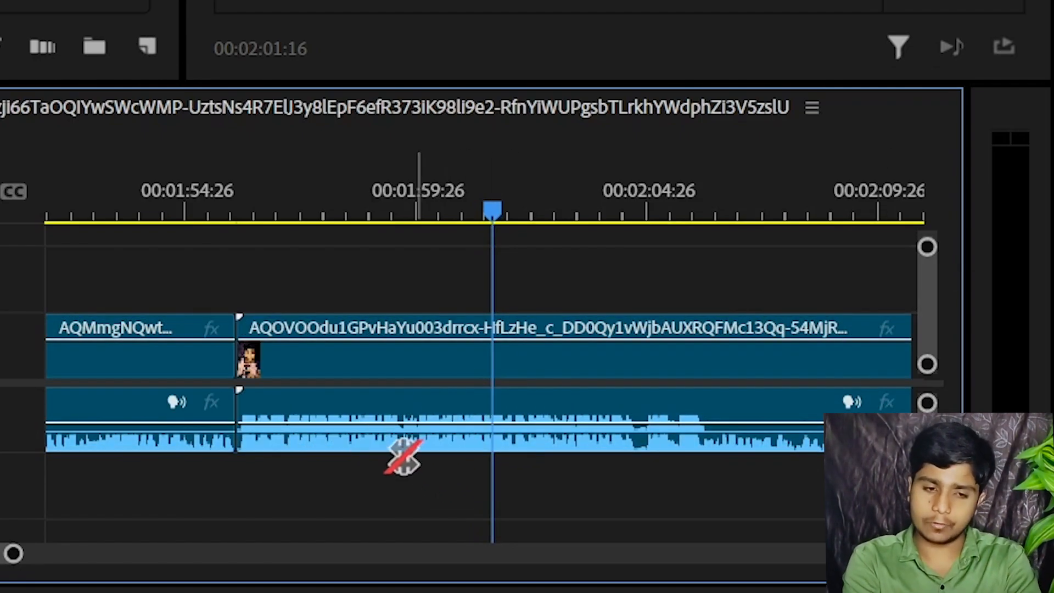
{"action": "left_click", "coordinate": [241, 367]}
{"action": "left_click_drag", "start_coordinate": [241, 366], "coordinate": [531, 365]}
{"action": "key", "text": "ctrl+z"}
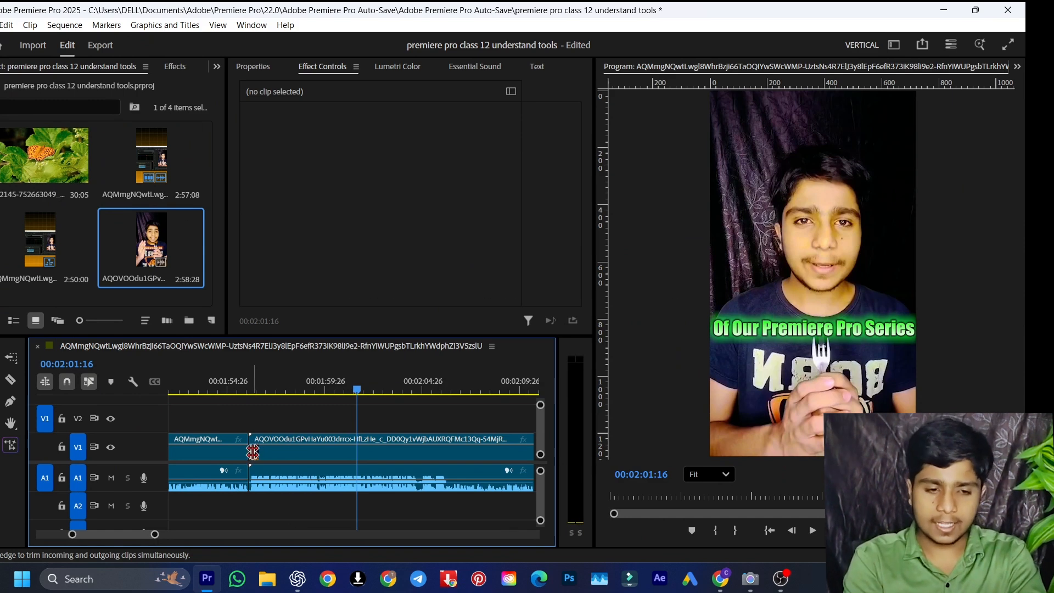
Roll the cut between the two clips forward to just before the playhead at 00:02:01:16
{"action": "left_click_drag", "start_coordinate": [253, 452], "coordinate": [262, 451]}
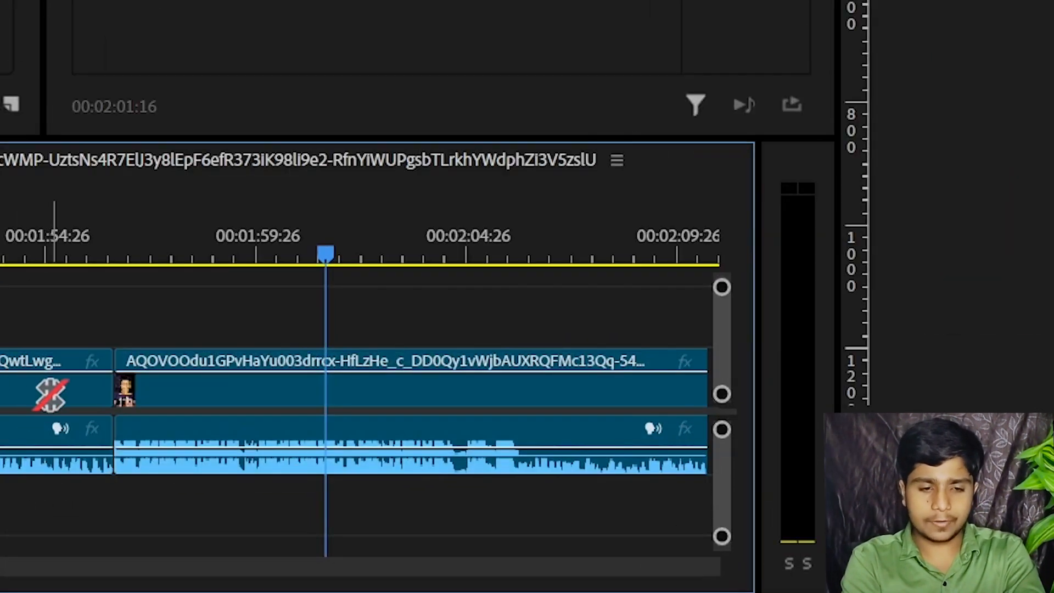
{"action": "left_click_drag", "start_coordinate": [117, 388], "coordinate": [318, 398]}
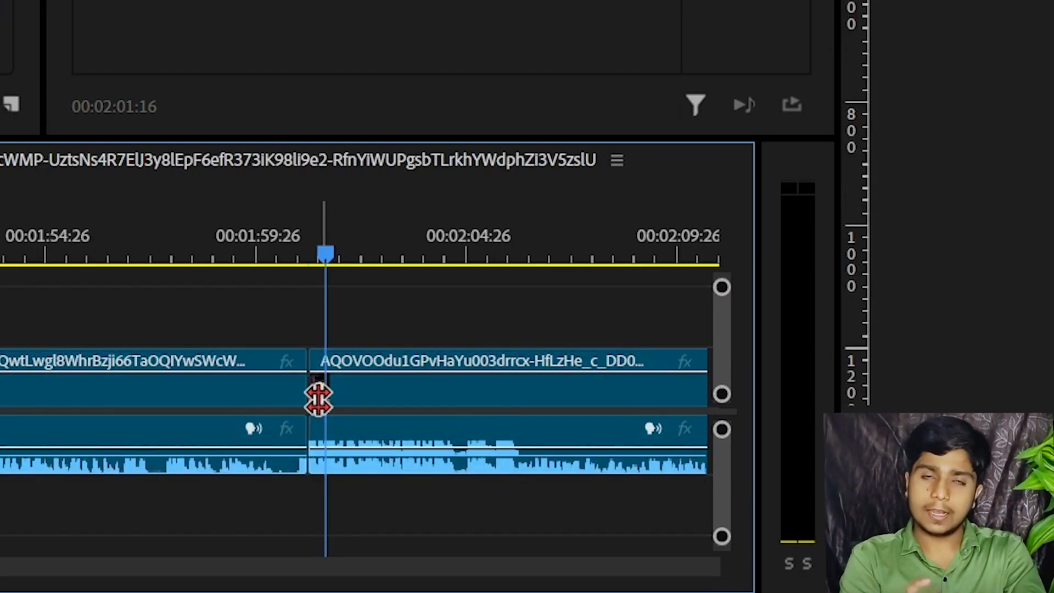
Activate the Rate Stretch tool and place the playhead at 00:02:30:00 within the second clip
{"action": "left_click", "coordinate": [30, 233]}
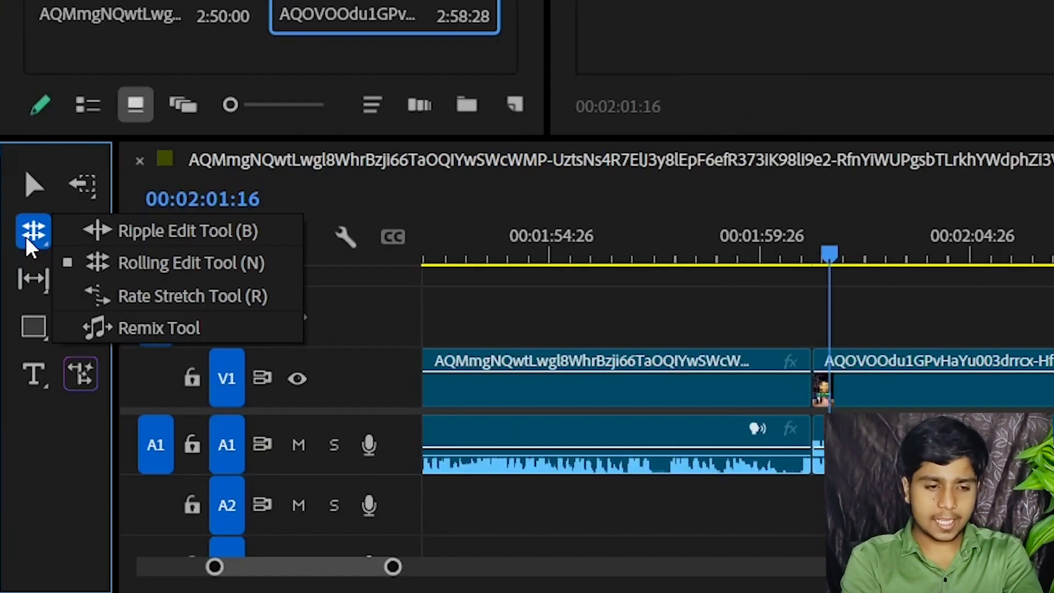
{"action": "left_click", "coordinate": [137, 296]}
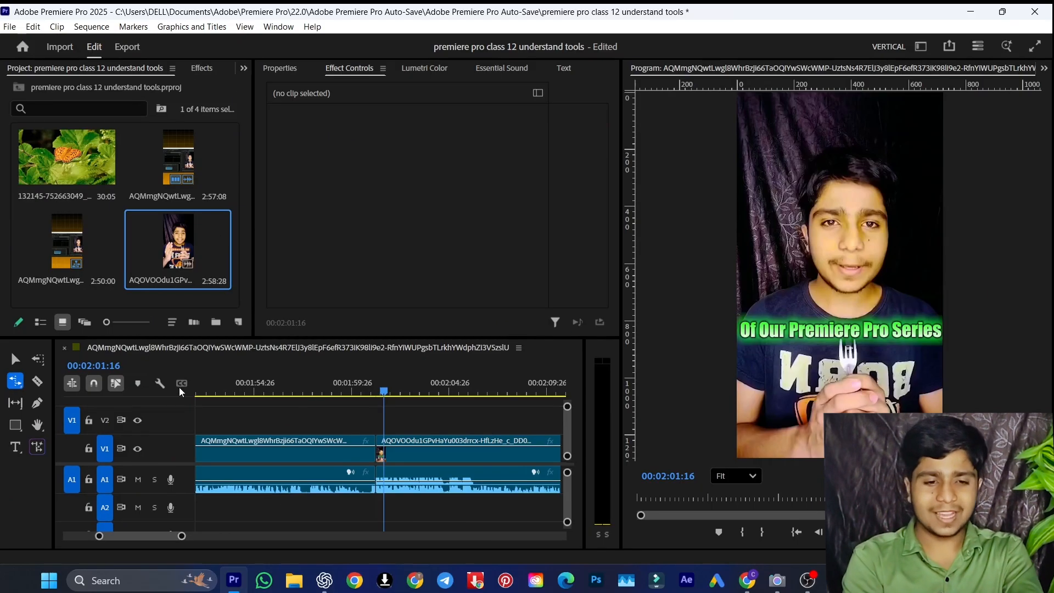
{"action": "left_click", "coordinate": [525, 368]}
{"action": "key", "text": "minus"}
{"action": "key", "text": "minus"}
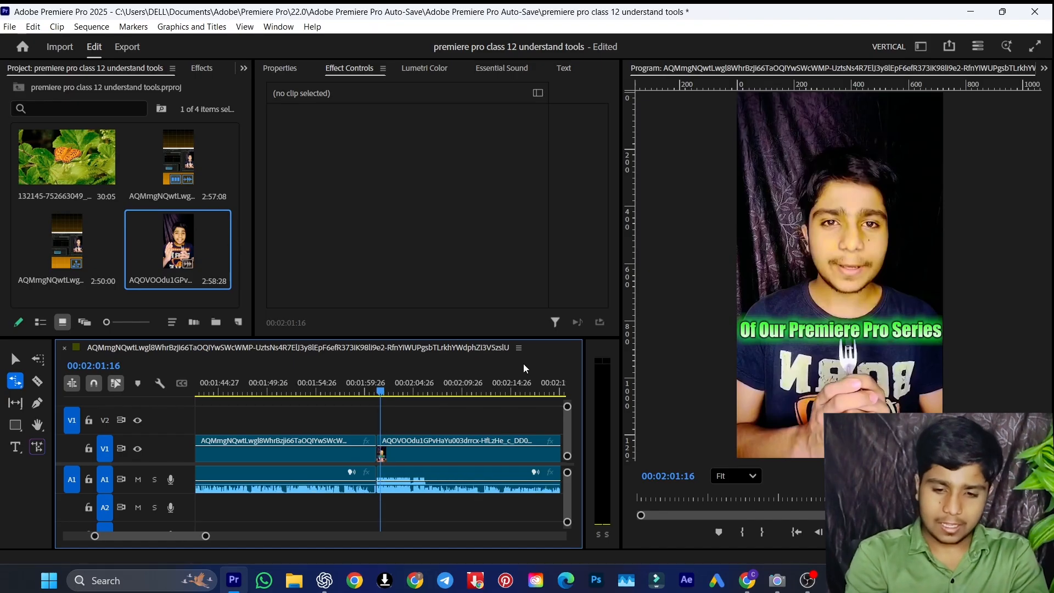
{"action": "key", "text": "equal"}
{"action": "key", "text": "equal"}
{"action": "key", "text": "equal"}
{"action": "key", "text": "equal"}
{"action": "key", "text": "equal"}
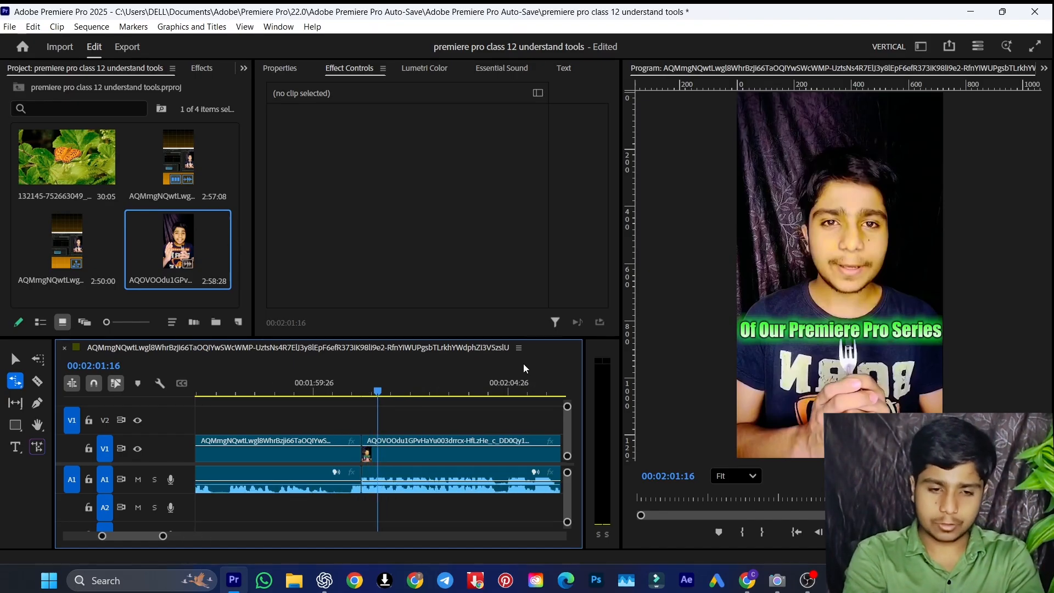
{"action": "key", "text": "equal"}
{"action": "key", "text": "equal"}
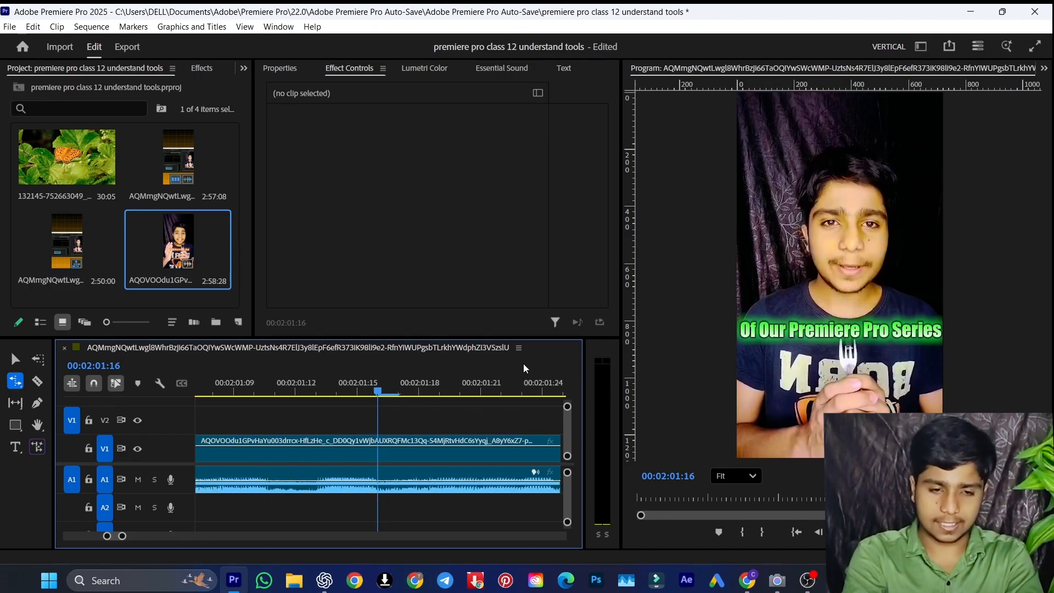
{"action": "key", "text": "minus"}
{"action": "key", "text": "minus"}
{"action": "key", "text": "minus"}
{"action": "key", "text": "minus"}
{"action": "key", "text": "minus"}
{"action": "key", "text": "minus"}
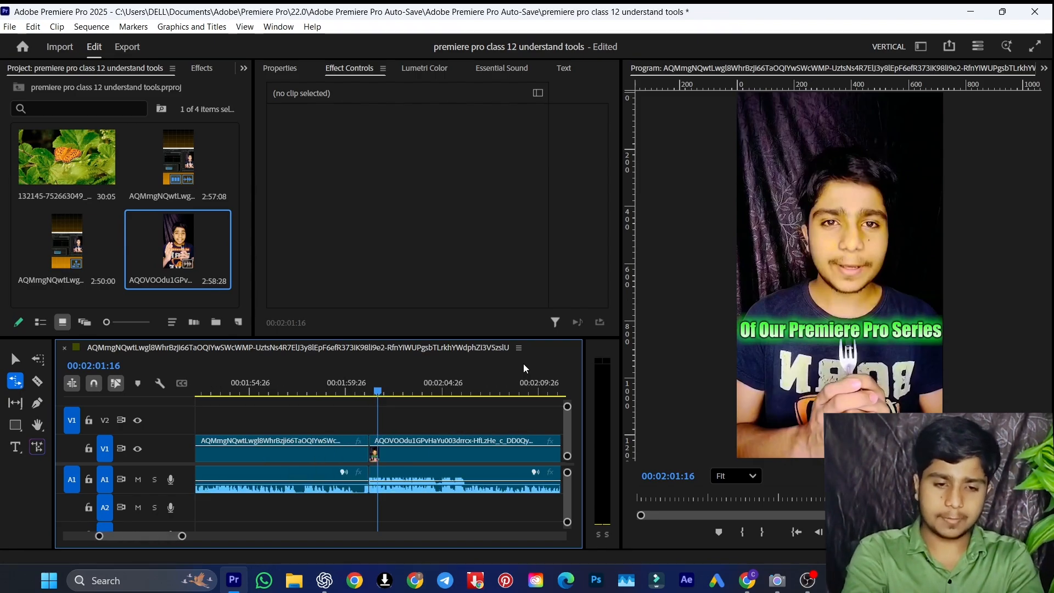
{"action": "key", "text": "minus"}
{"action": "key", "text": "minus"}
{"action": "key", "text": "minus"}
{"action": "key", "text": "minus"}
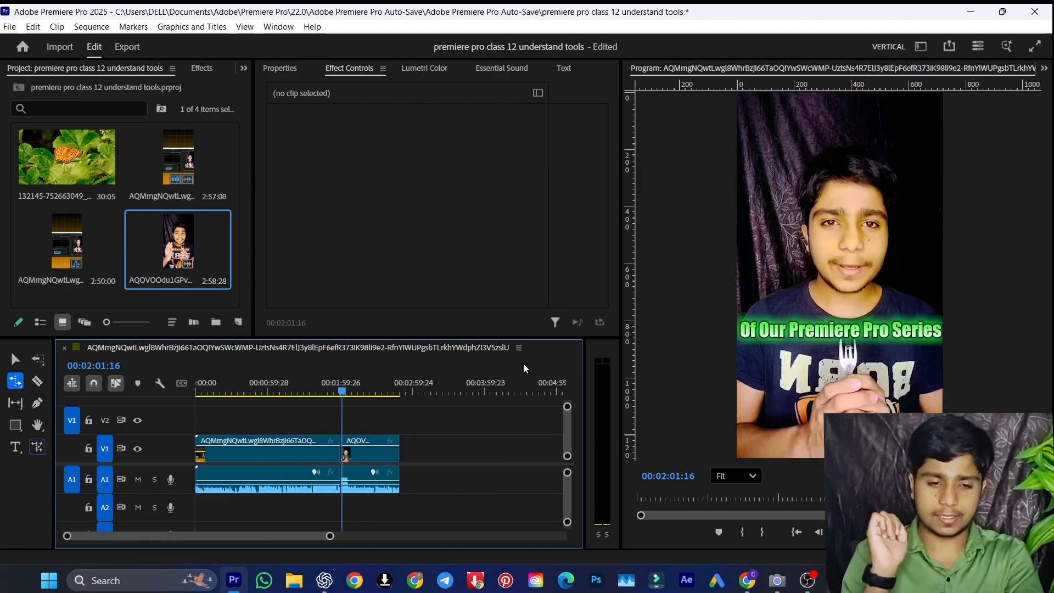
{"action": "left_click", "coordinate": [377, 392]}
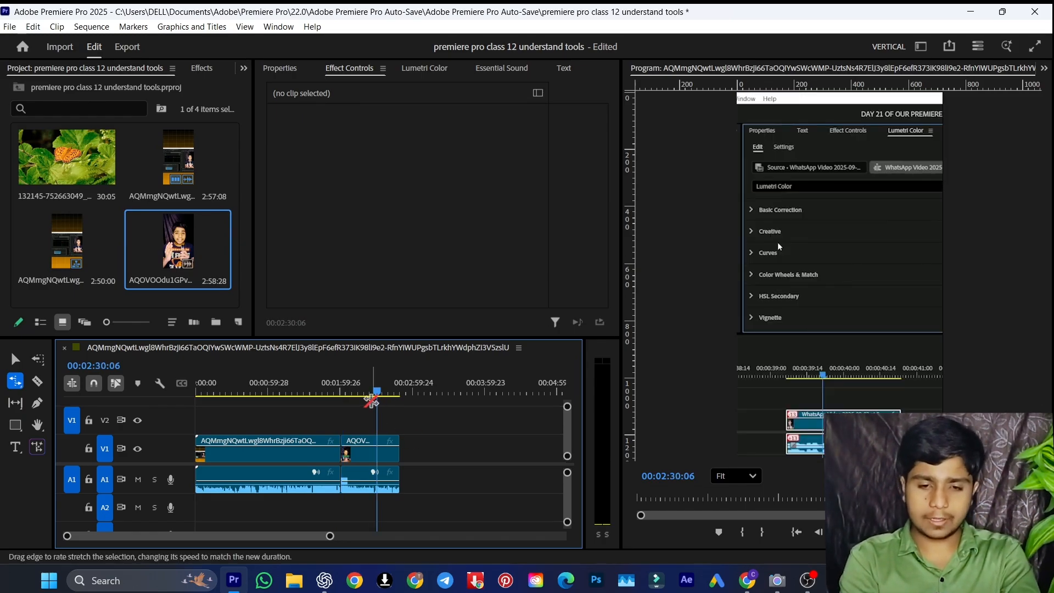
{"action": "key", "text": "Left"}
{"action": "key", "text": "Left"}
{"action": "key", "text": "Left"}
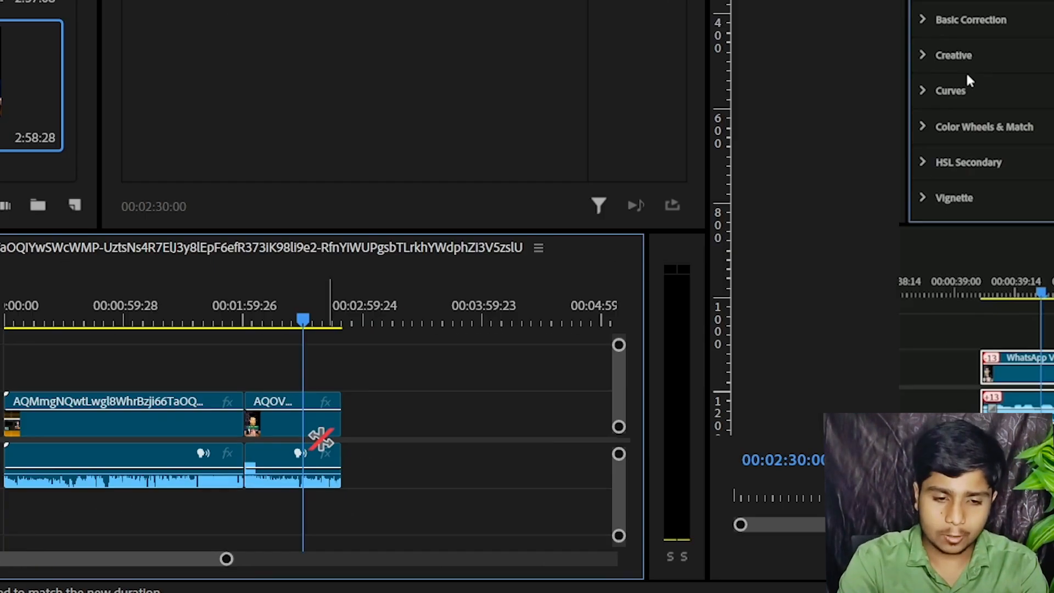
Try changing the second clip's speed to 150% in its speed and duration settings
{"action": "left_click", "coordinate": [379, 455]}
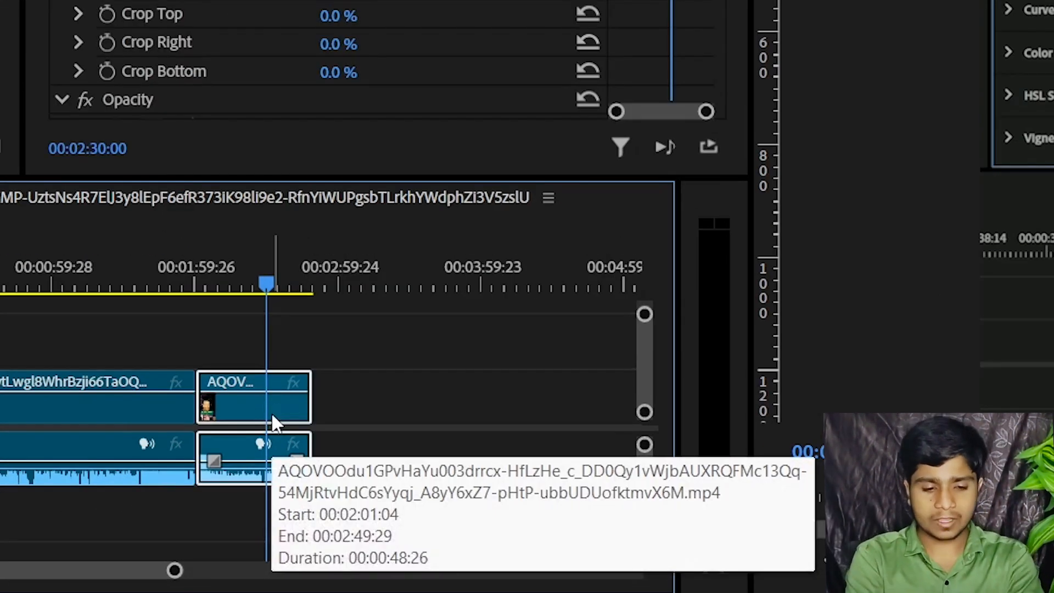
{"action": "key", "text": "ctrl+r"}
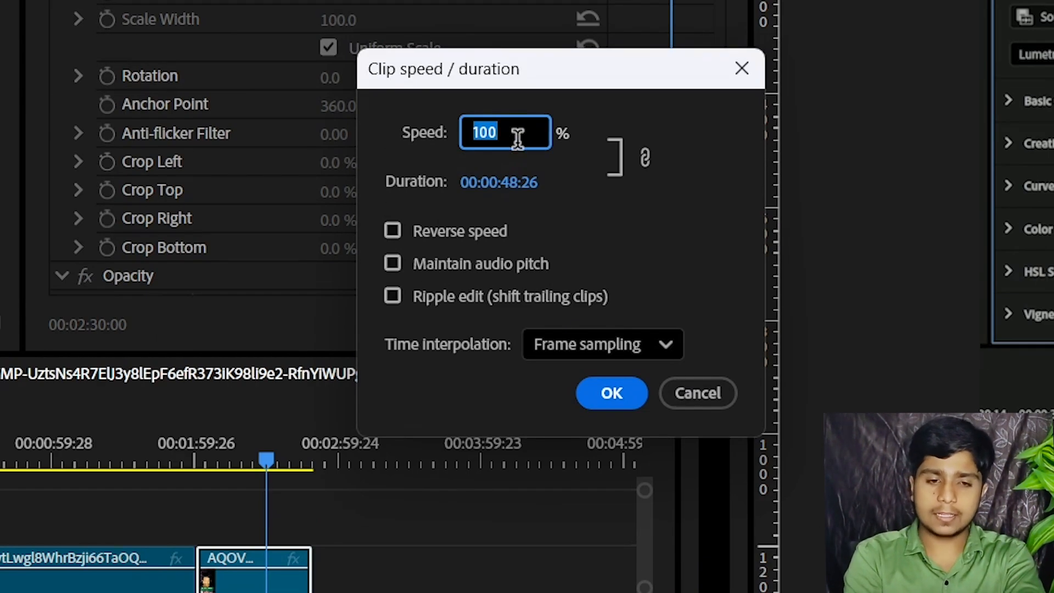
{"action": "type", "text": "150"}
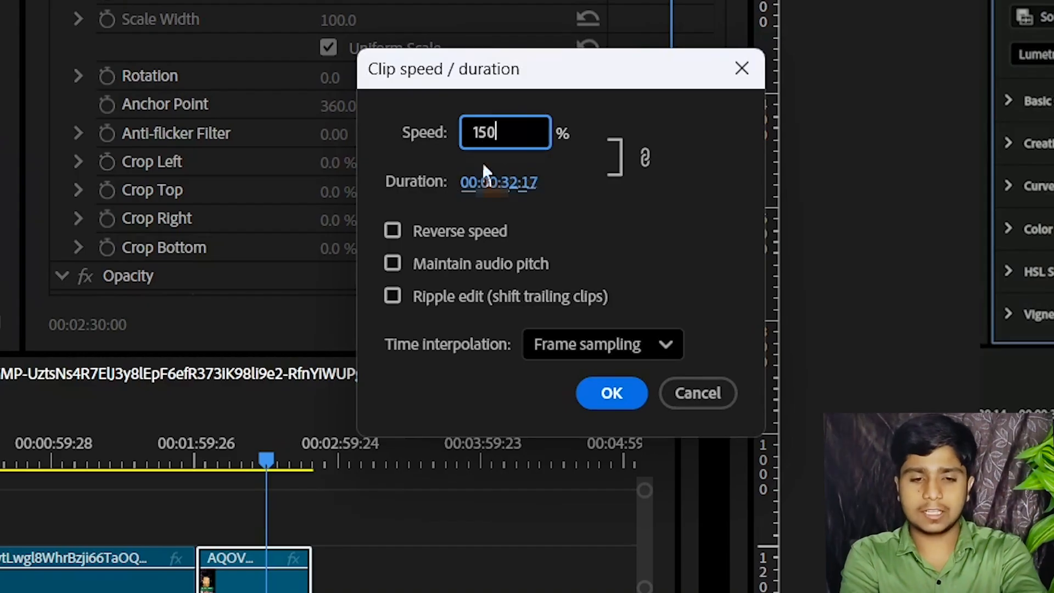
{"action": "key", "text": "Tab"}
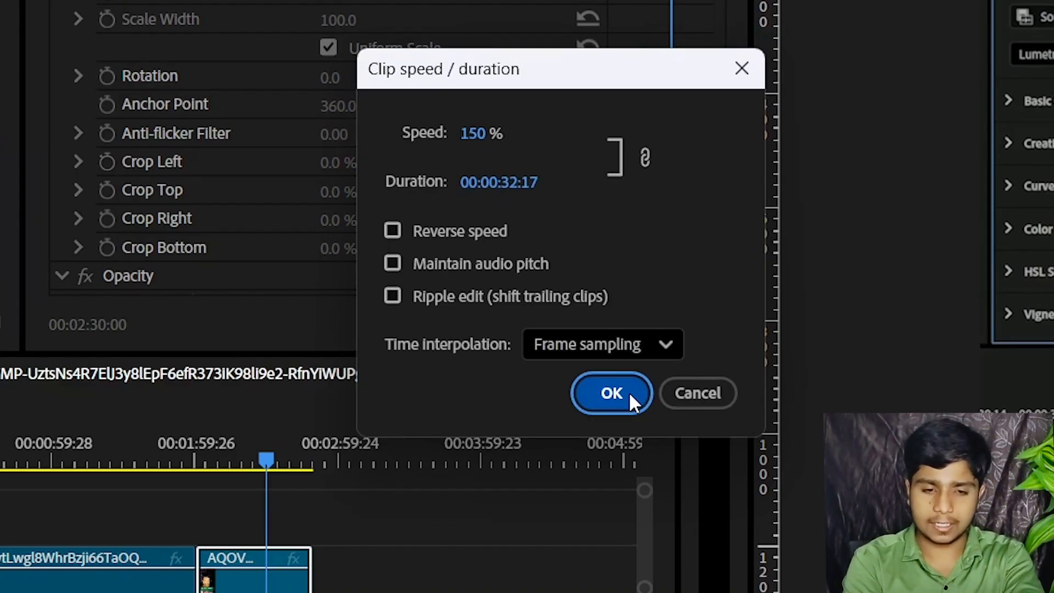
{"action": "left_click", "coordinate": [629, 399]}
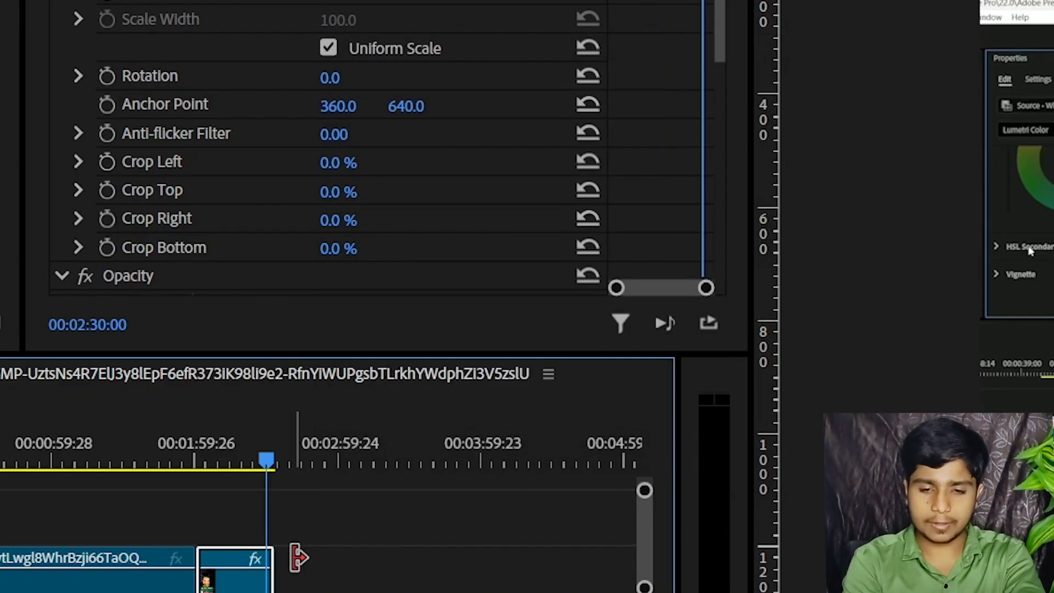
Try raising the second clip's speed to 155% to bring its end closer to the playhead
{"action": "key", "text": "equal"}
{"action": "key", "text": "equal"}
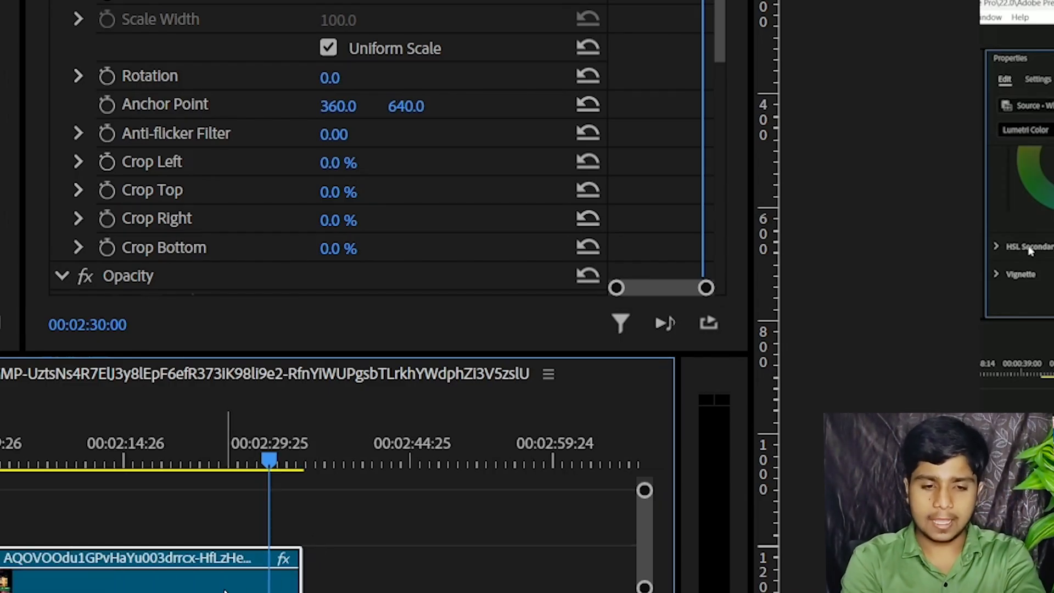
{"action": "key", "text": "ctrl+r"}
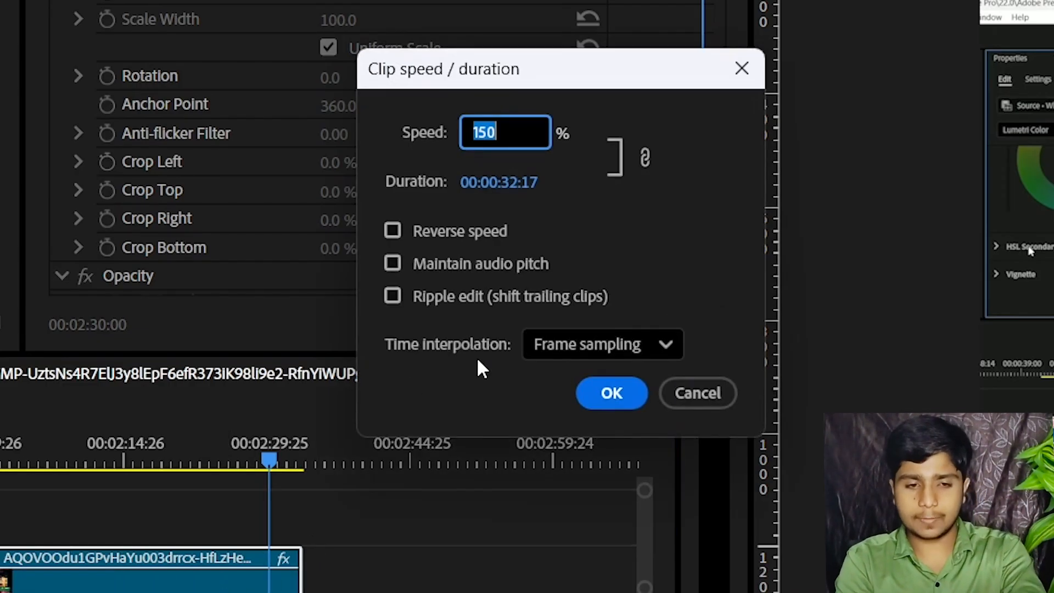
{"action": "type", "text": "14"}
{"action": "key", "text": "BackSpace"}
{"action": "type", "text": "55"}
{"action": "left_click", "coordinate": [640, 390]}
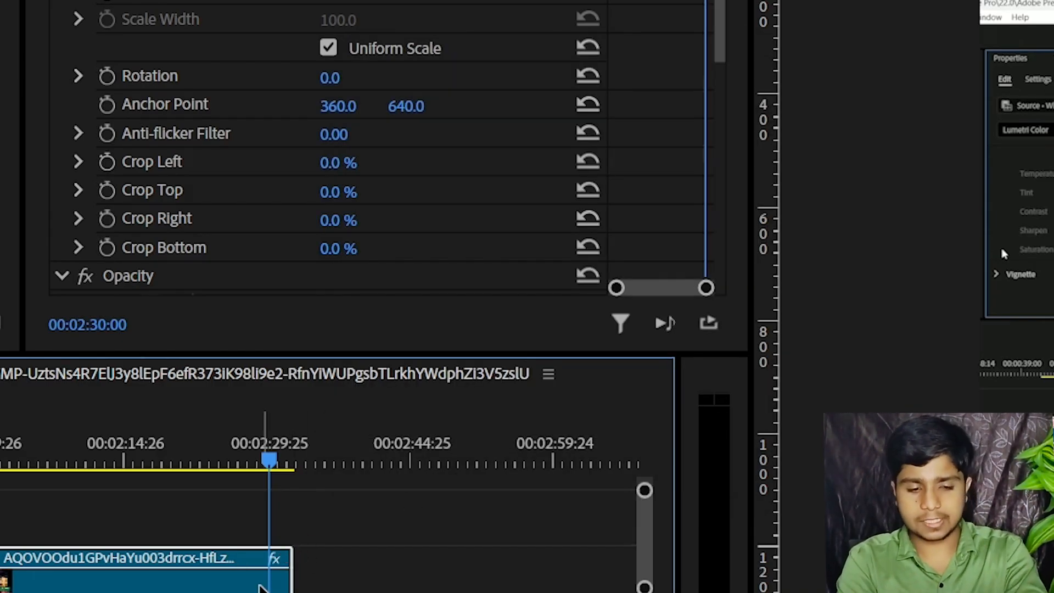
Try a speed of 165% on the second clip, and undo all three speed changes
{"action": "key", "text": "ctrl+r"}
{"action": "type", "text": "165"}
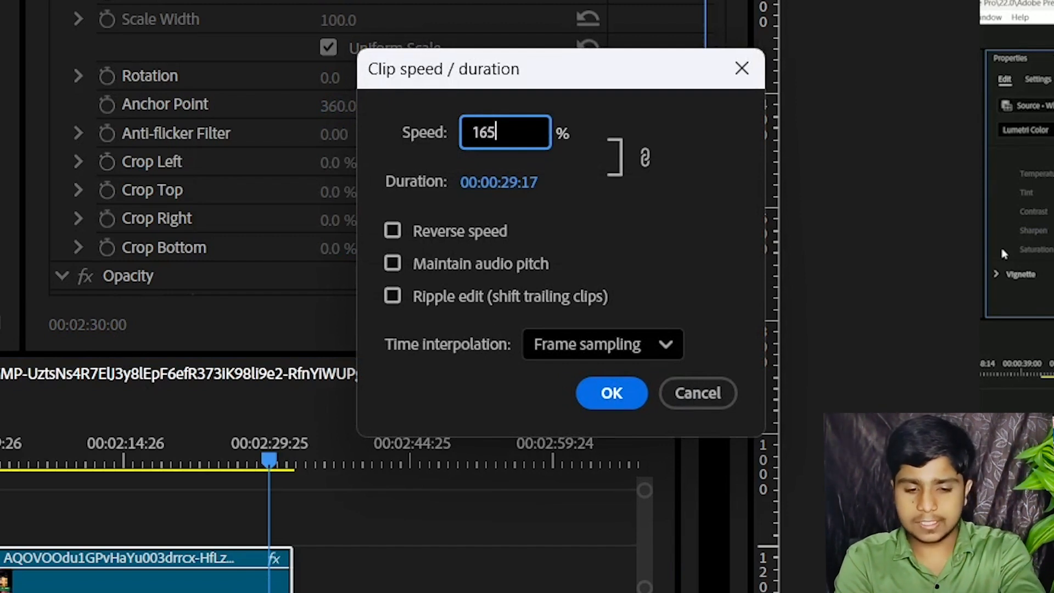
{"action": "left_click", "coordinate": [609, 396]}
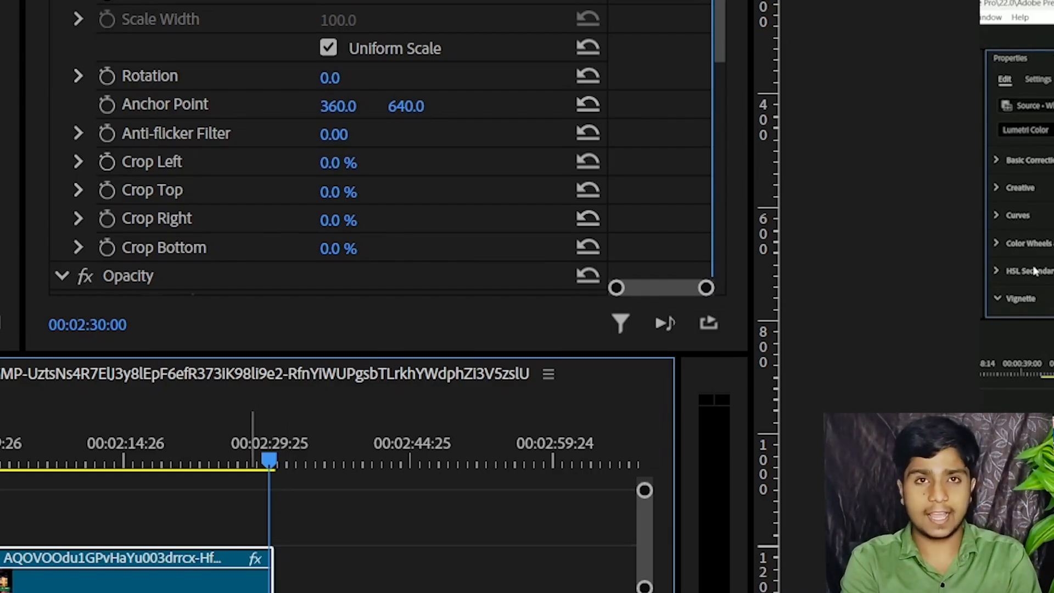
{"action": "key", "text": "ctrl+z"}
{"action": "key", "text": "ctrl+z"}
{"action": "key", "text": "ctrl+z"}
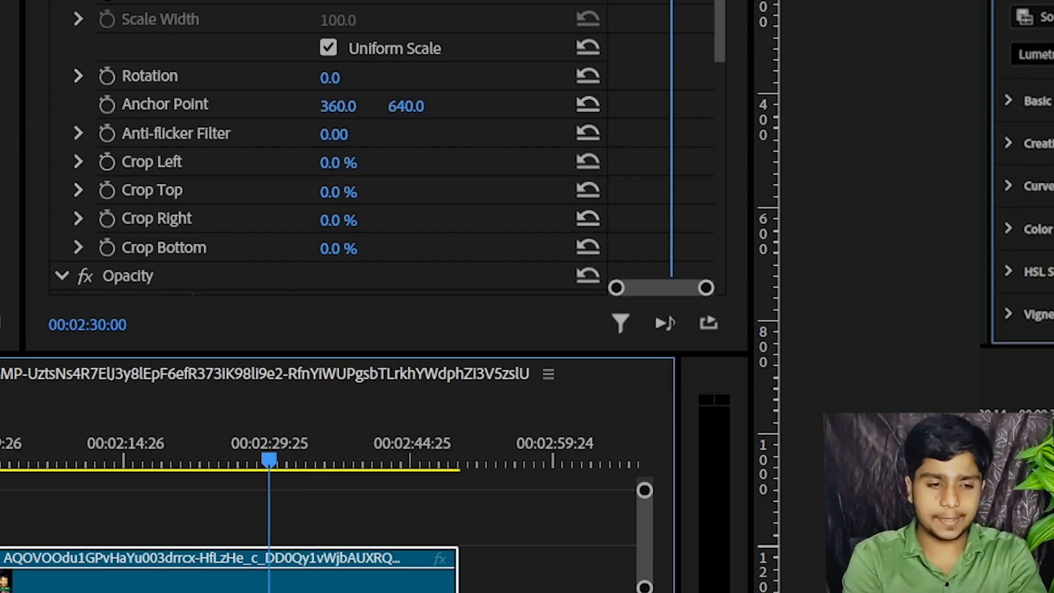
Reactivate the Rate Stretch tool and deselect the second clip
{"action": "left_click", "coordinate": [15, 376]}
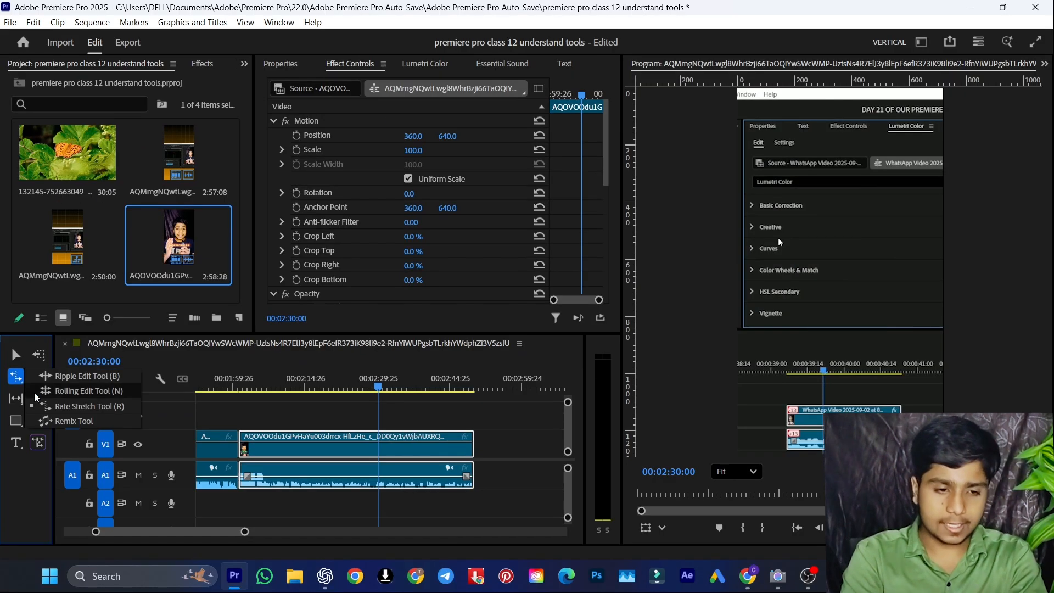
{"action": "left_click", "coordinate": [95, 406]}
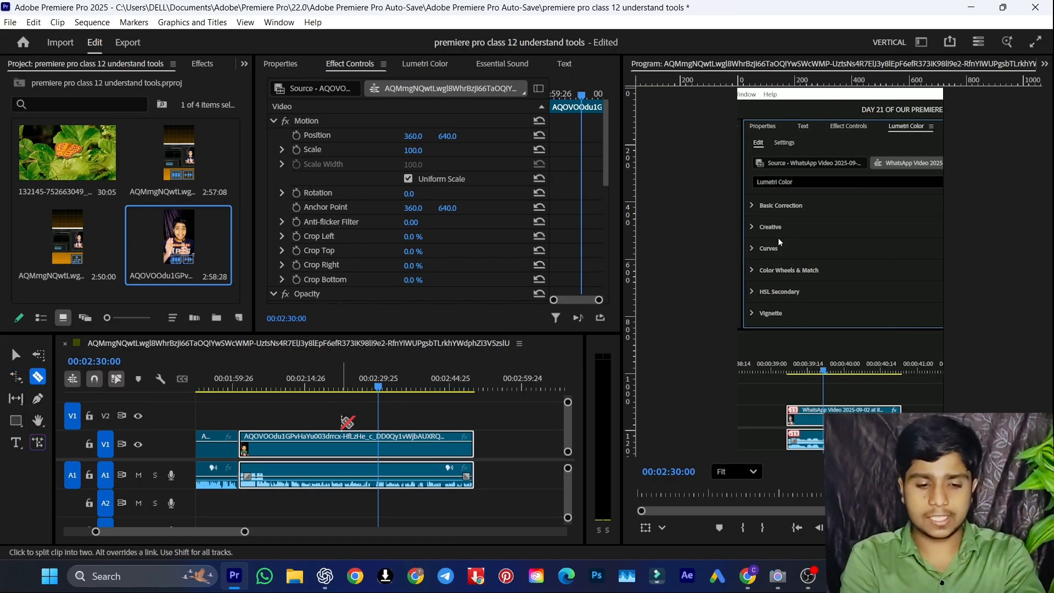
{"action": "key", "text": "v"}
{"action": "key", "text": "r"}
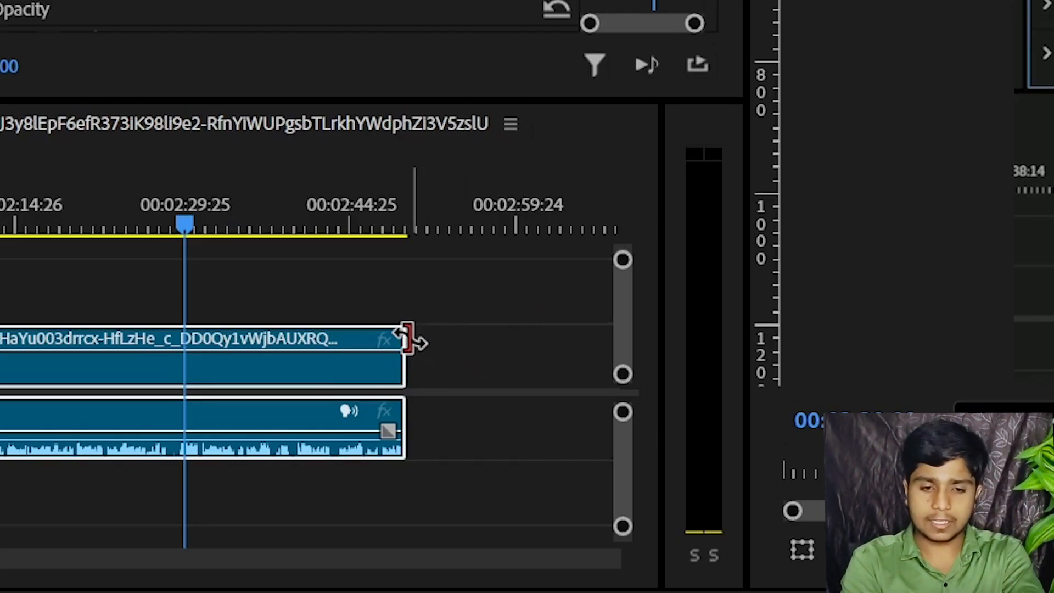
{"action": "left_click", "coordinate": [377, 259]}
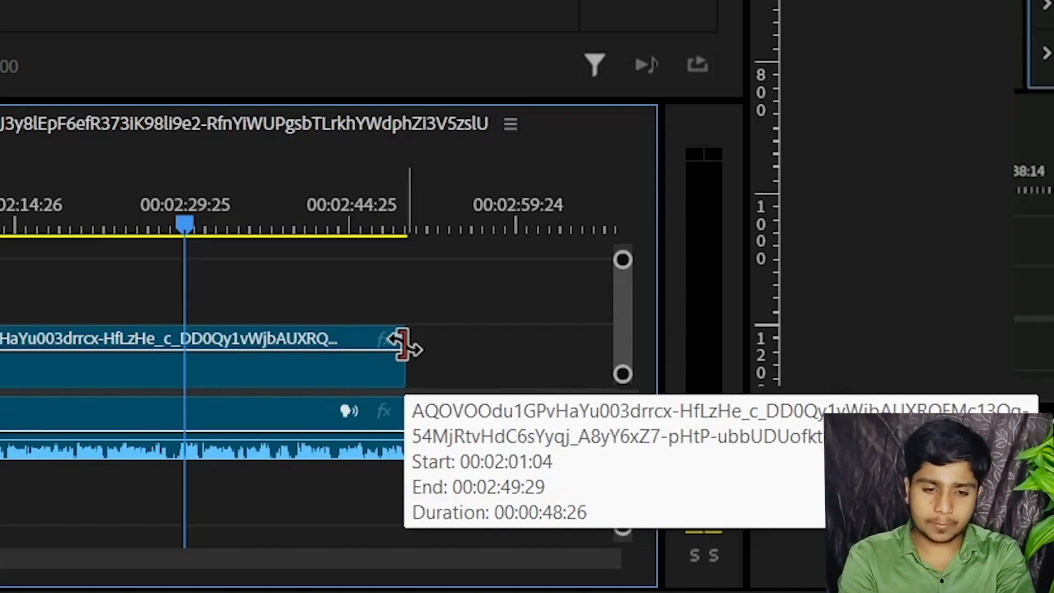
{"action": "right_click", "coordinate": [353, 342]}
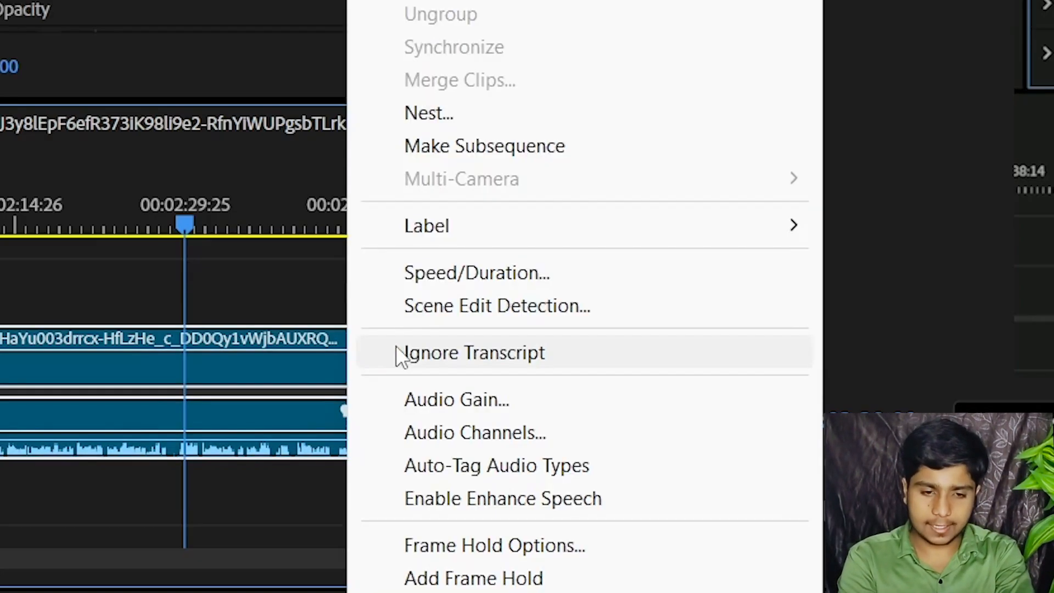
{"action": "left_click", "coordinate": [276, 286]}
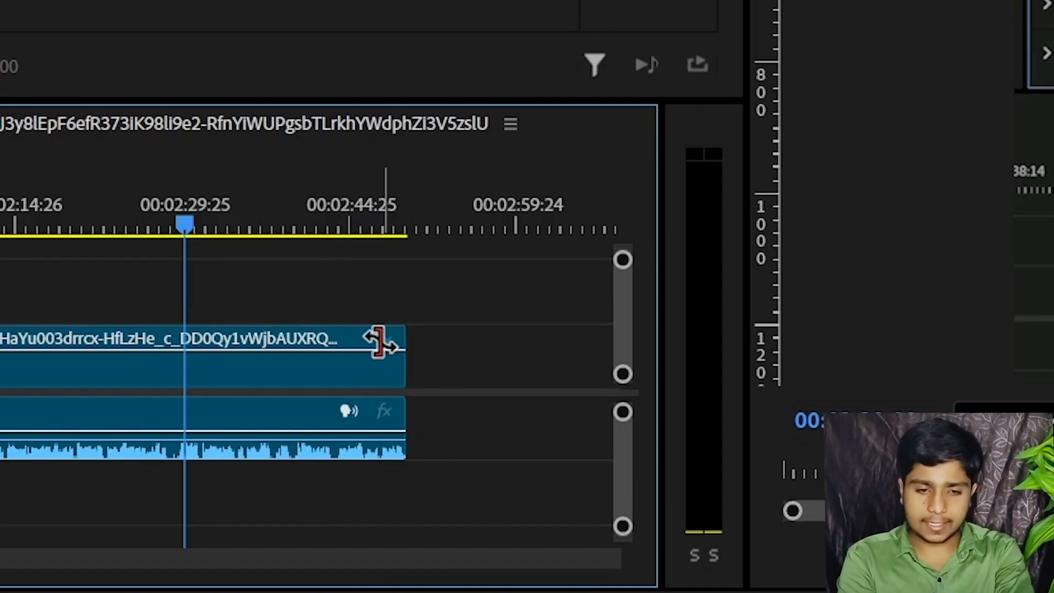
Try rate-stretching the second clip's end back to the playhead at 00:02:30:00, undoing each attempt
{"action": "left_click_drag", "start_coordinate": [404, 349], "coordinate": [181, 344]}
{"action": "key", "text": "ctrl+z"}
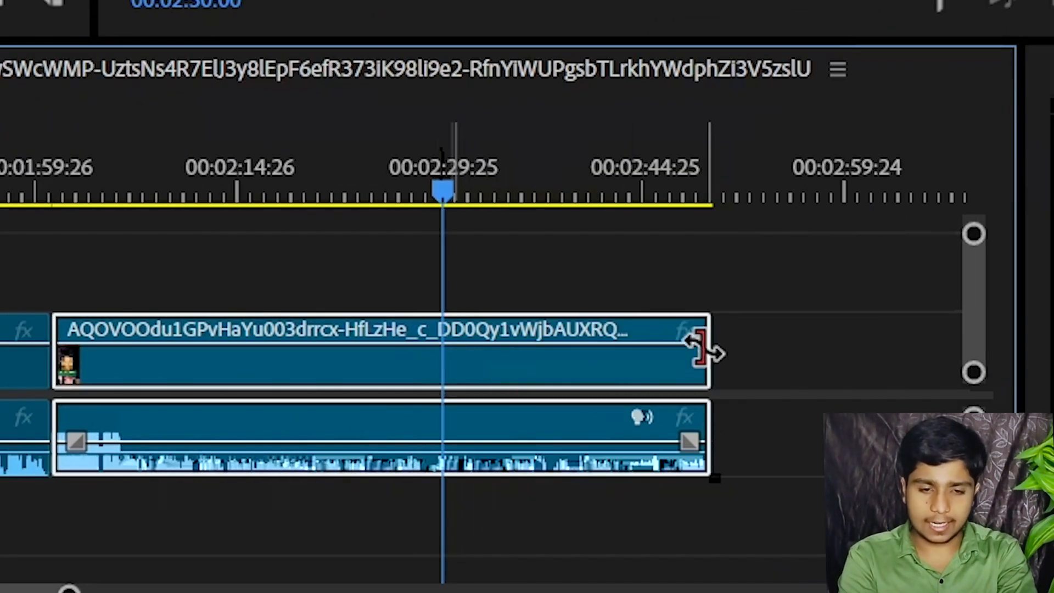
{"action": "left_click_drag", "start_coordinate": [702, 348], "coordinate": [439, 355]}
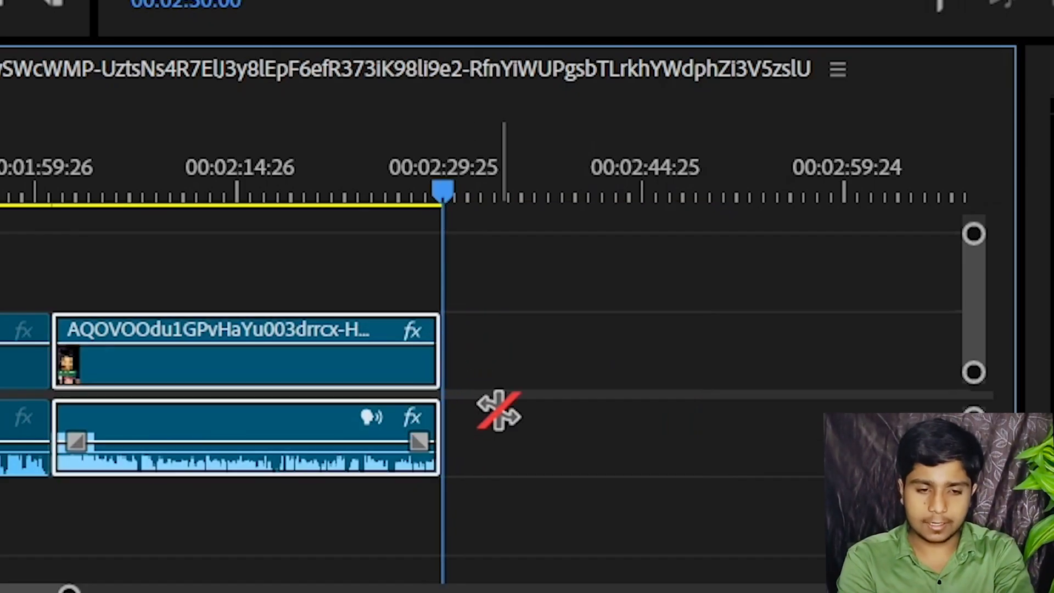
{"action": "key", "text": "ctrl+z"}
Rate-stretch the second clip's end back to 00:02:30:00 and play the sped-up clip from 00:02:01:25
{"action": "left_click_drag", "start_coordinate": [707, 354], "coordinate": [438, 348]}
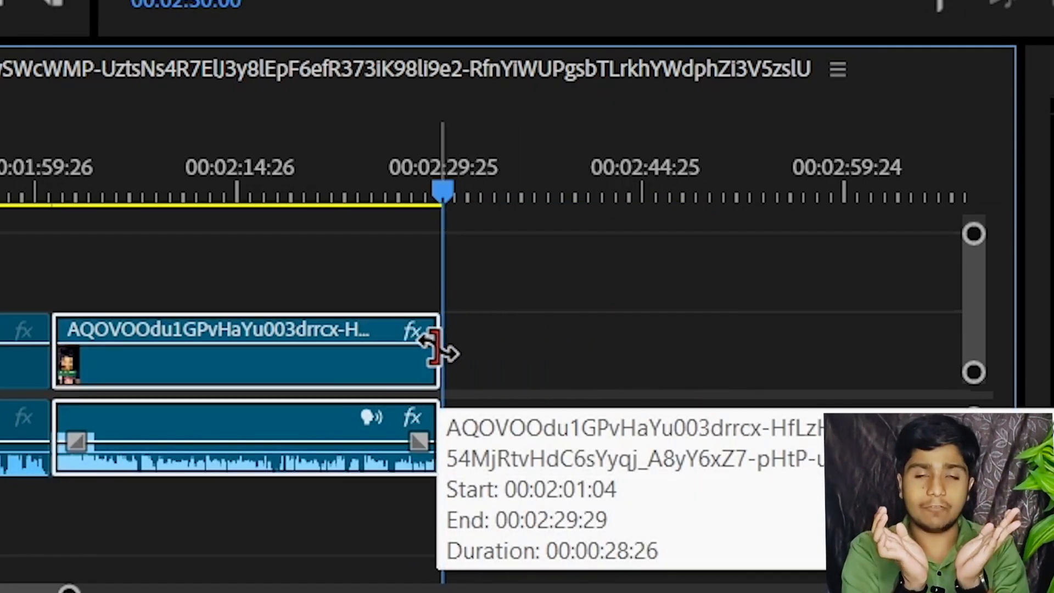
{"action": "left_click", "coordinate": [69, 171]}
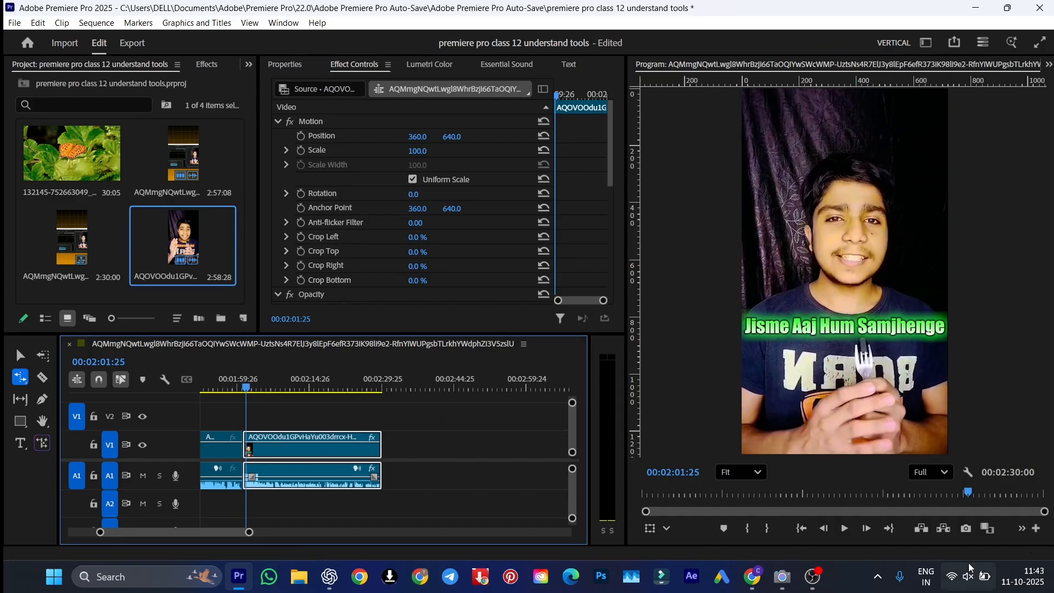
{"action": "key", "text": "space"}
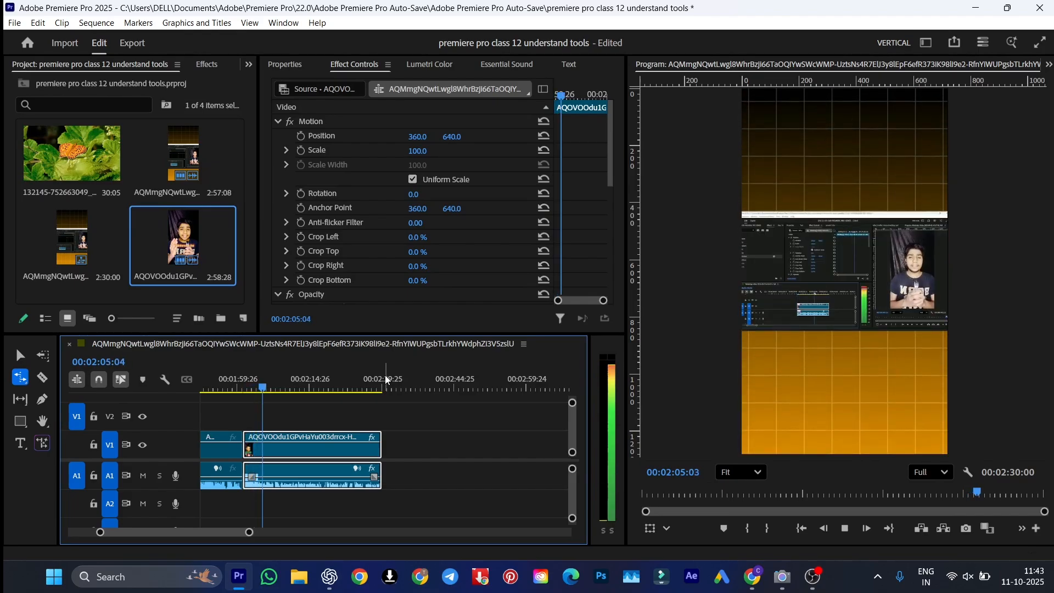
{"action": "key", "text": "space"}
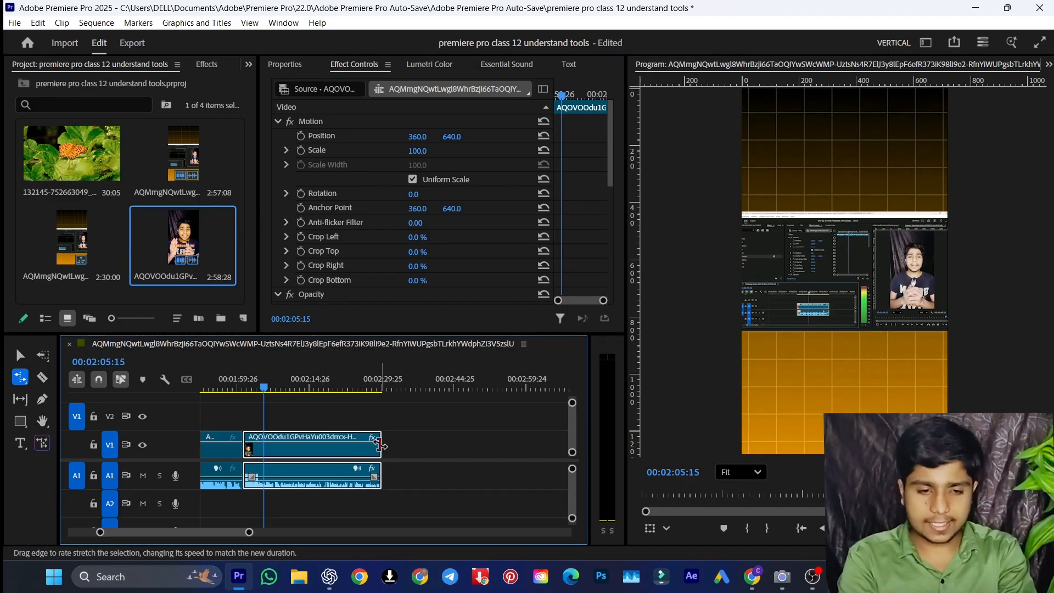
Activate the Remix tool
{"action": "left_click", "coordinate": [21, 379]}
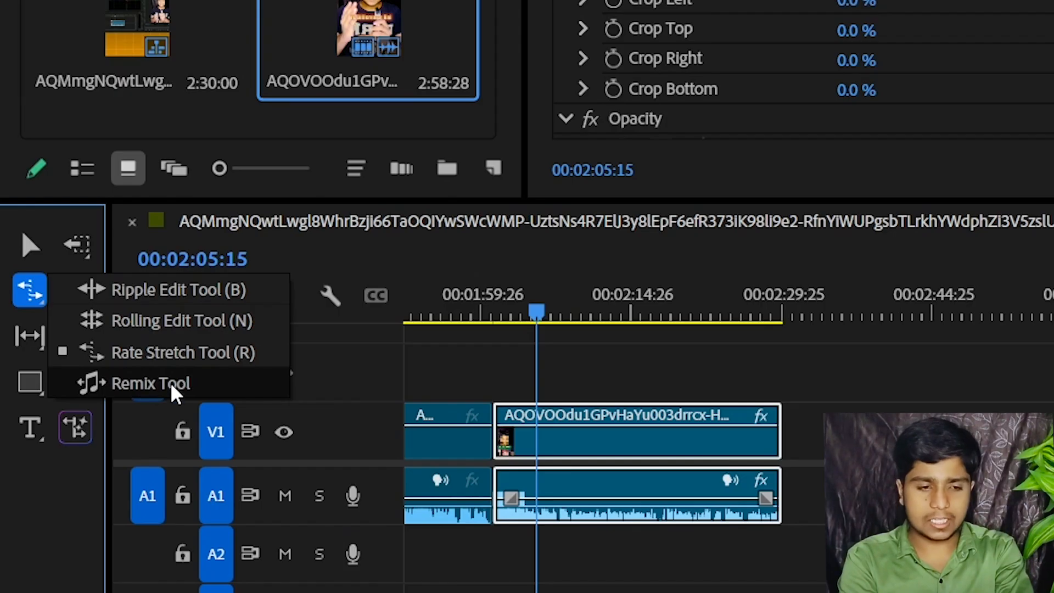
{"action": "left_click", "coordinate": [170, 383]}
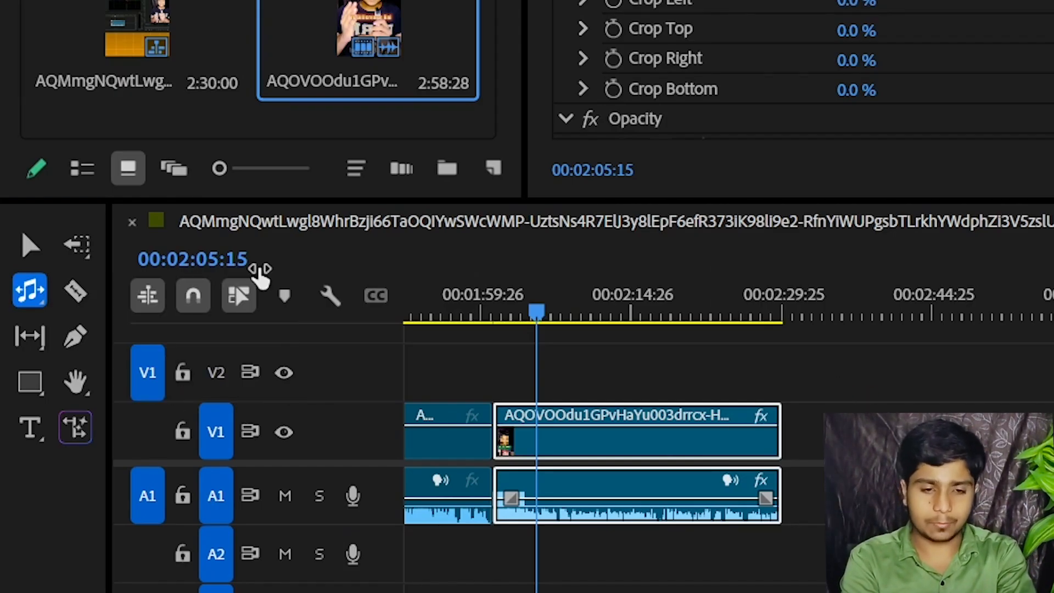
Switch to the Selection tool and delete the second clip's video and audio from the timeline
{"action": "left_click", "coordinate": [19, 244]}
{"action": "left_click_drag", "start_coordinate": [854, 351], "coordinate": [771, 436]}
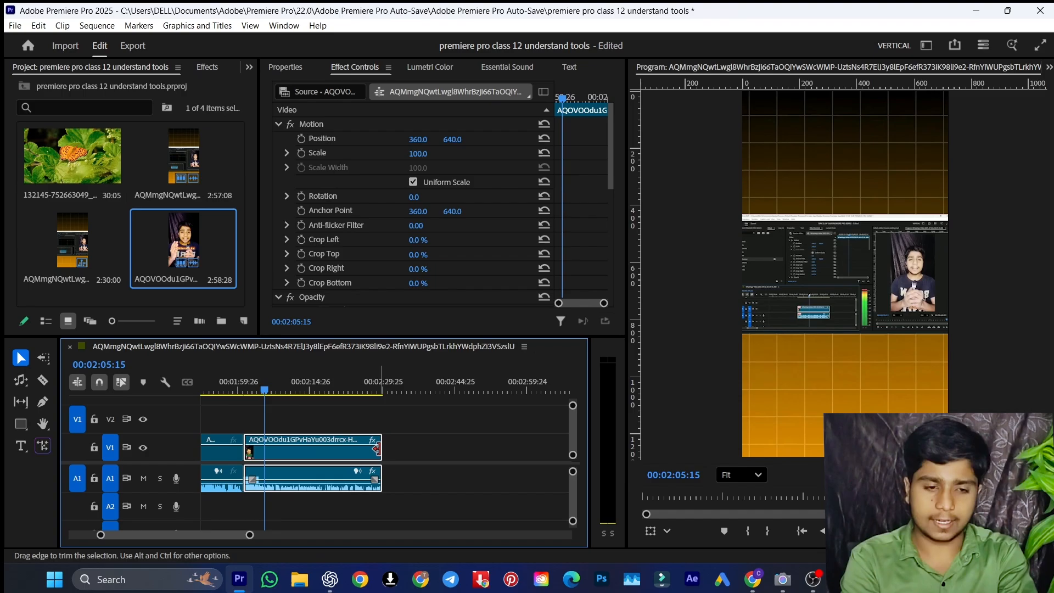
{"action": "key", "text": "Delete"}
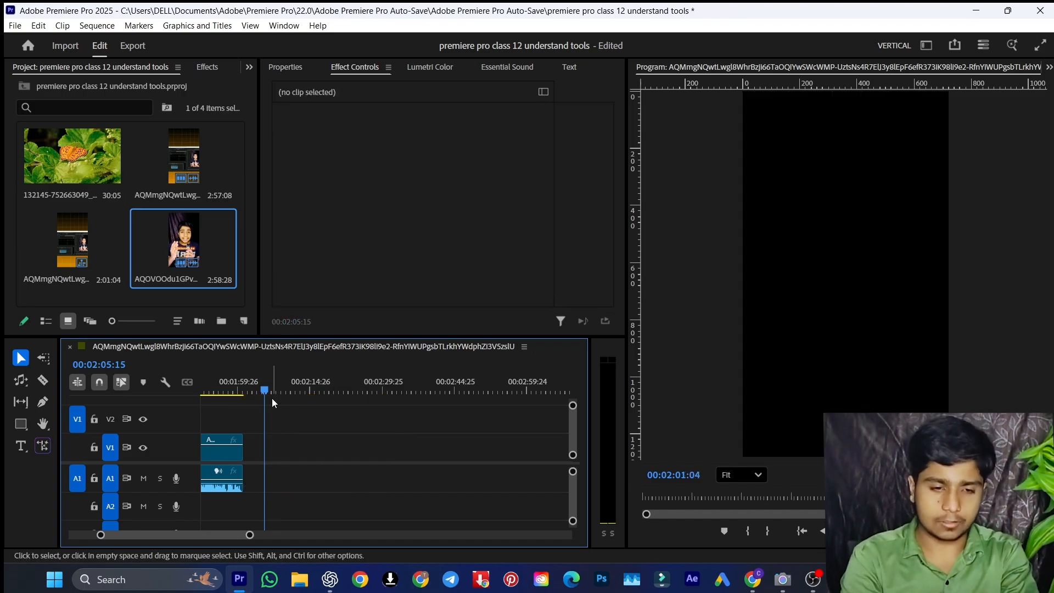
Import energetic-rock-333526.mp3 into the project and place it on audio track A2 at the start of the sequence
{"action": "key", "text": "Up"}
{"action": "key", "text": "Up"}
{"action": "left_click_drag", "start_coordinate": [139, 382], "coordinate": [138, 383]}
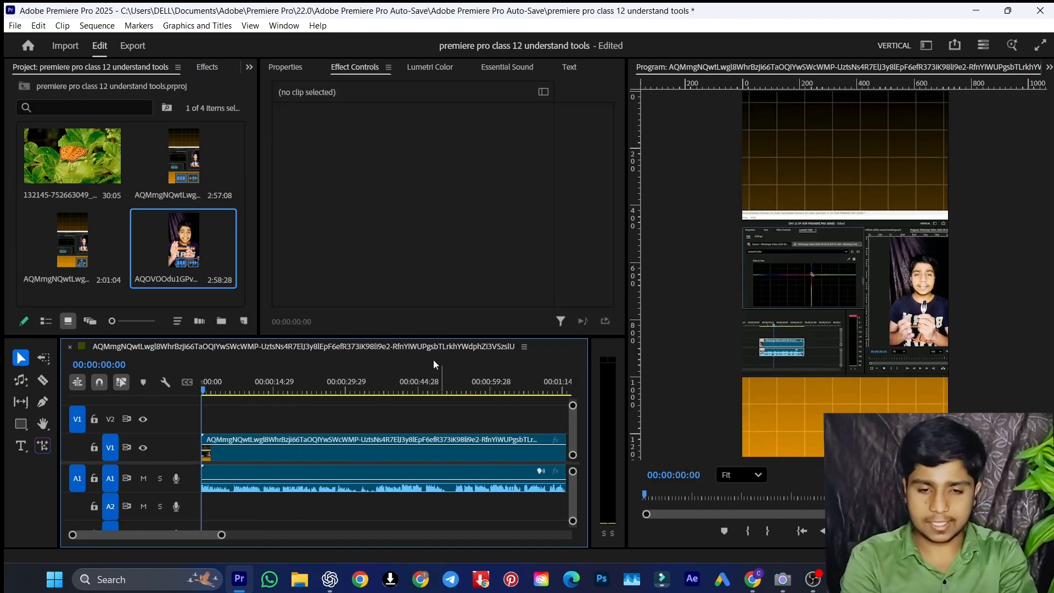
{"action": "key", "text": "minus"}
{"action": "key", "text": "minus"}
{"action": "left_click_drag", "start_coordinate": [281, 378], "coordinate": [81, 378]}
{"action": "left_click", "coordinate": [90, 321]}
{"action": "left_click", "coordinate": [185, 272]}
{"action": "double_click", "coordinate": [184, 273]}
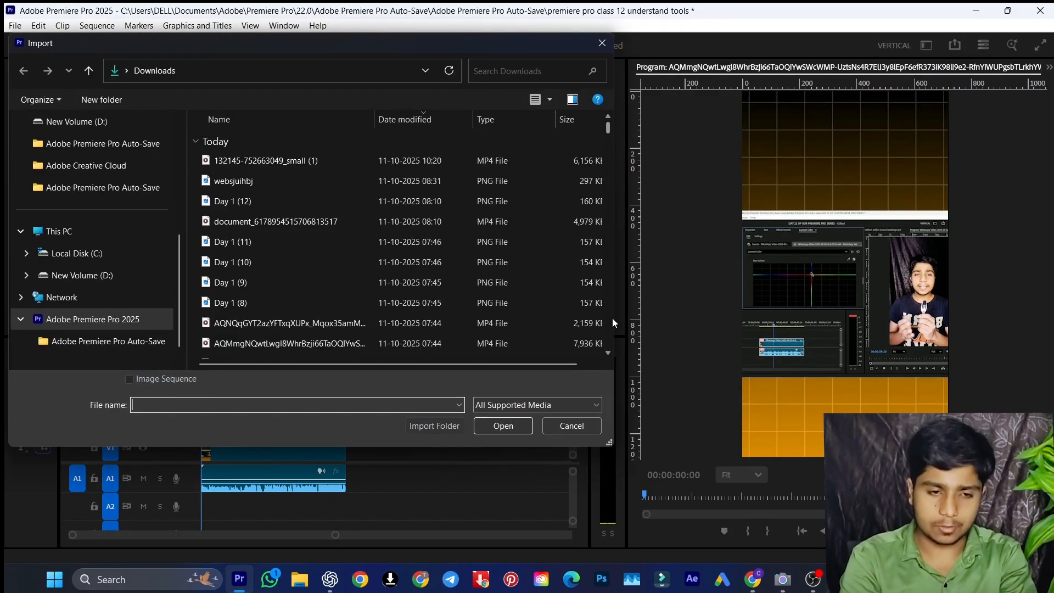
{"action": "left_click_drag", "start_coordinate": [608, 353], "coordinate": [608, 353]}
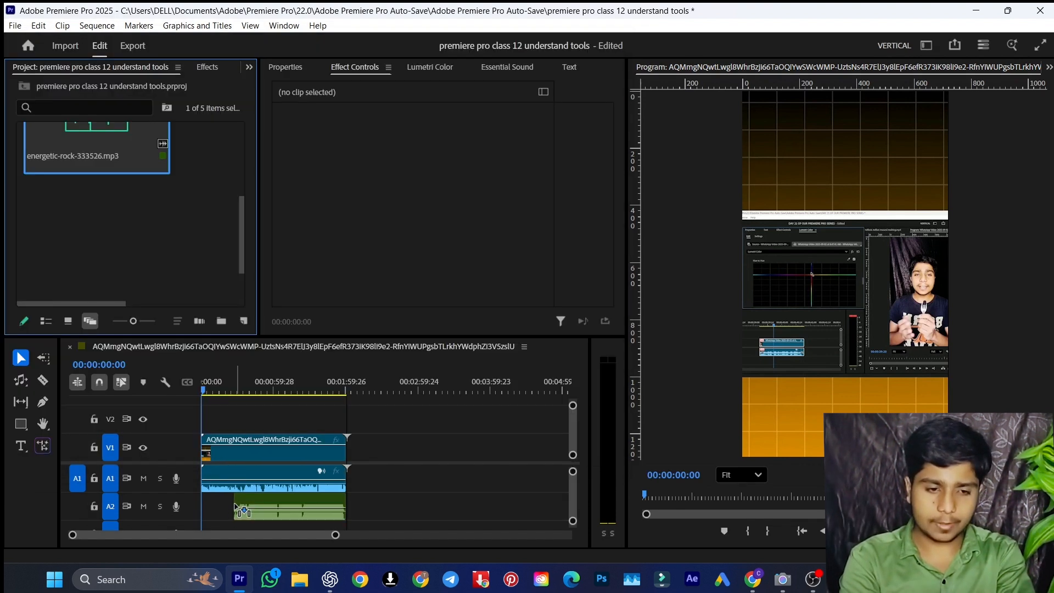
{"action": "left_click_drag", "start_coordinate": [228, 503], "coordinate": [193, 501]}
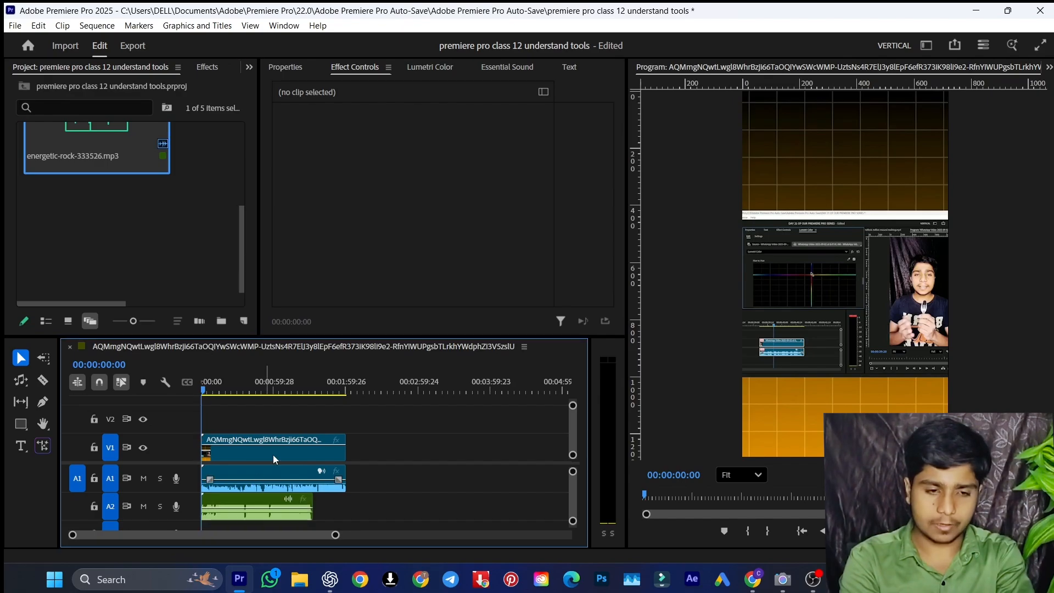
Cut the video clip at 00:00:56:27 and delete the part after the cut
{"action": "left_click", "coordinate": [270, 389]}
{"action": "key", "text": "ctrl+k"}
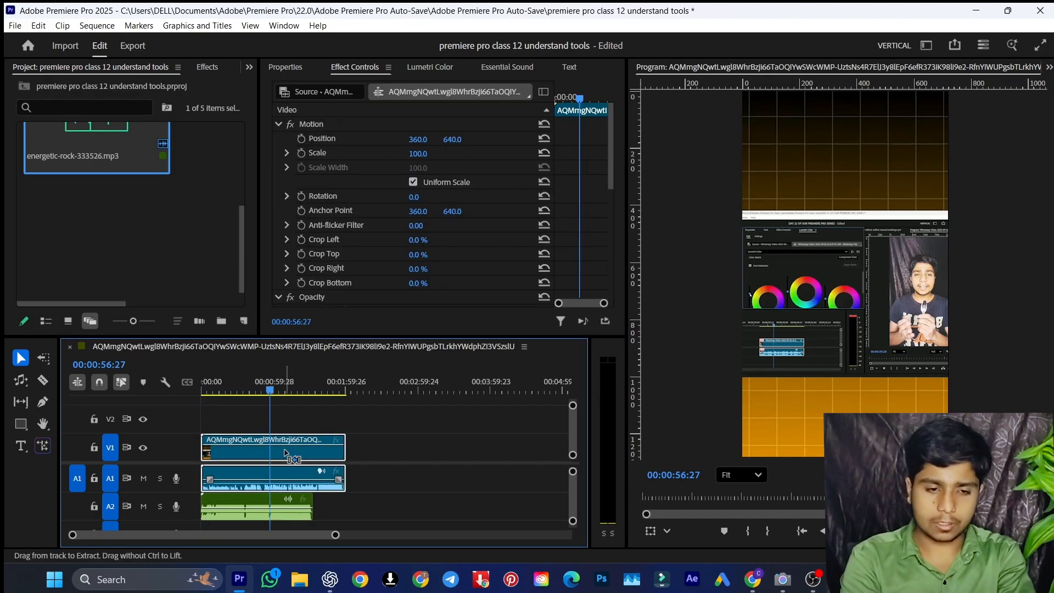
{"action": "left_click", "coordinate": [307, 450]}
{"action": "key", "text": "Delete"}
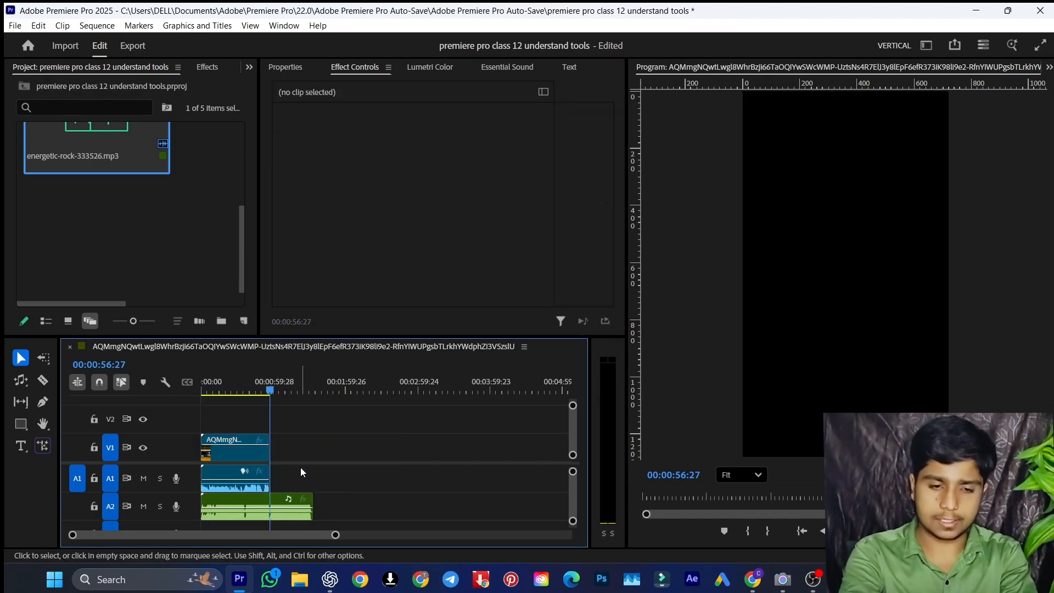
Place the playhead on the shortened video clip's last frame, at 00:00:56:26
{"action": "left_click_drag", "start_coordinate": [270, 390], "coordinate": [236, 381]}
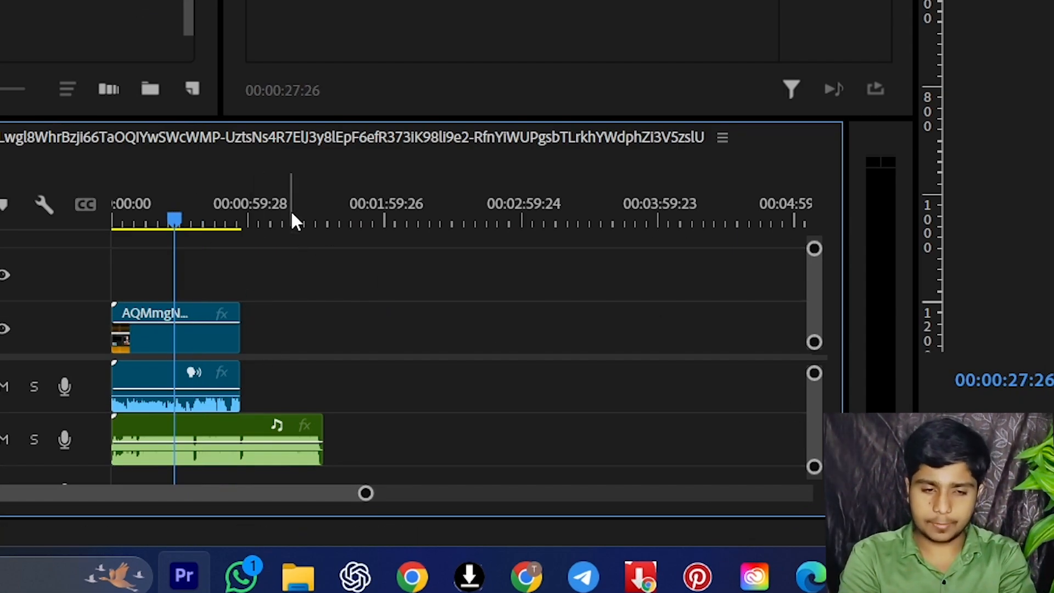
{"action": "left_click", "coordinate": [236, 212]}
{"action": "key", "text": "equal"}
{"action": "key", "text": "equal"}
{"action": "key", "text": "equal"}
{"action": "left_click_drag", "start_coordinate": [456, 220], "coordinate": [522, 219]}
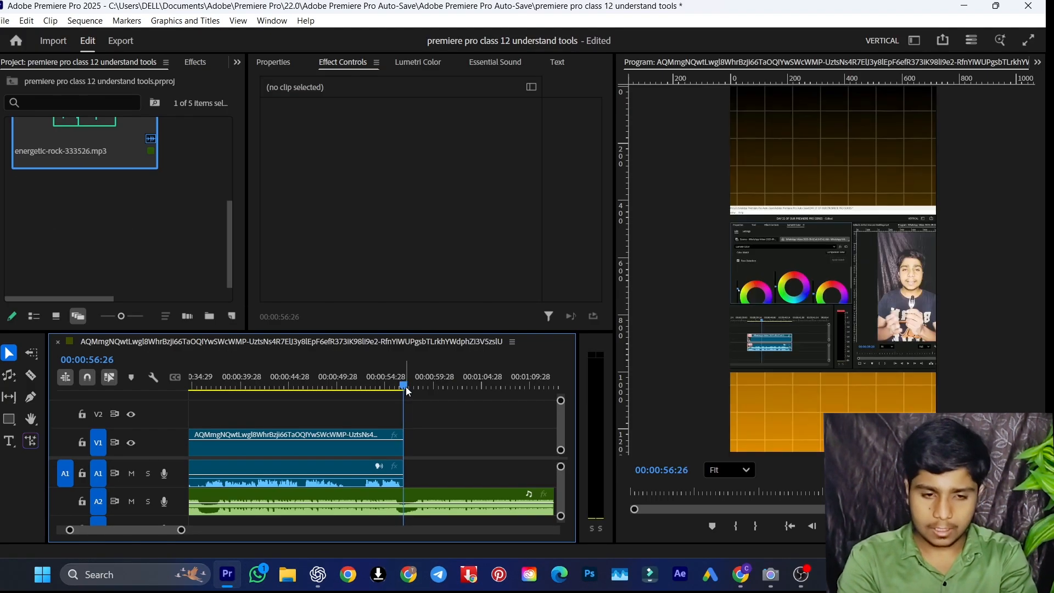
{"action": "key", "text": "Right"}
{"action": "key", "text": "Left"}
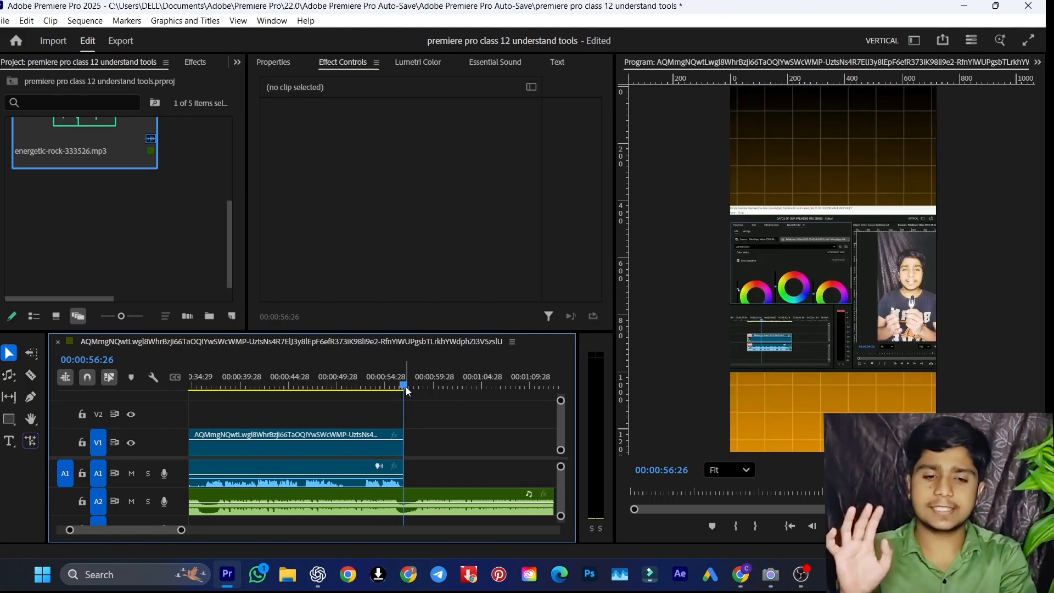
{"action": "key", "text": "minus"}
{"action": "key", "text": "minus"}
{"action": "key", "text": "minus"}
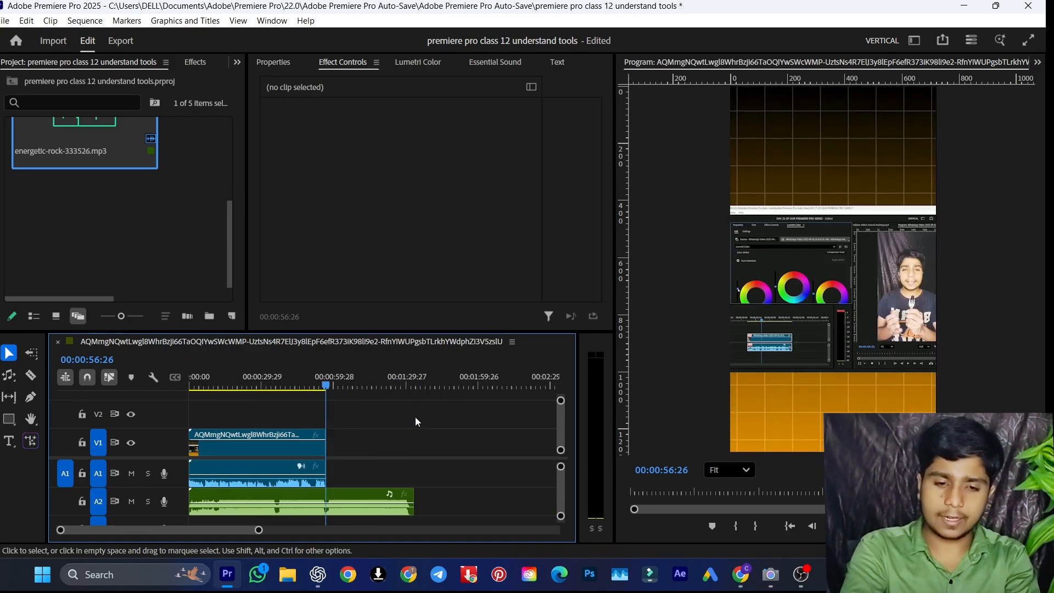
{"action": "key", "text": "Right"}
{"action": "key", "text": "Left"}
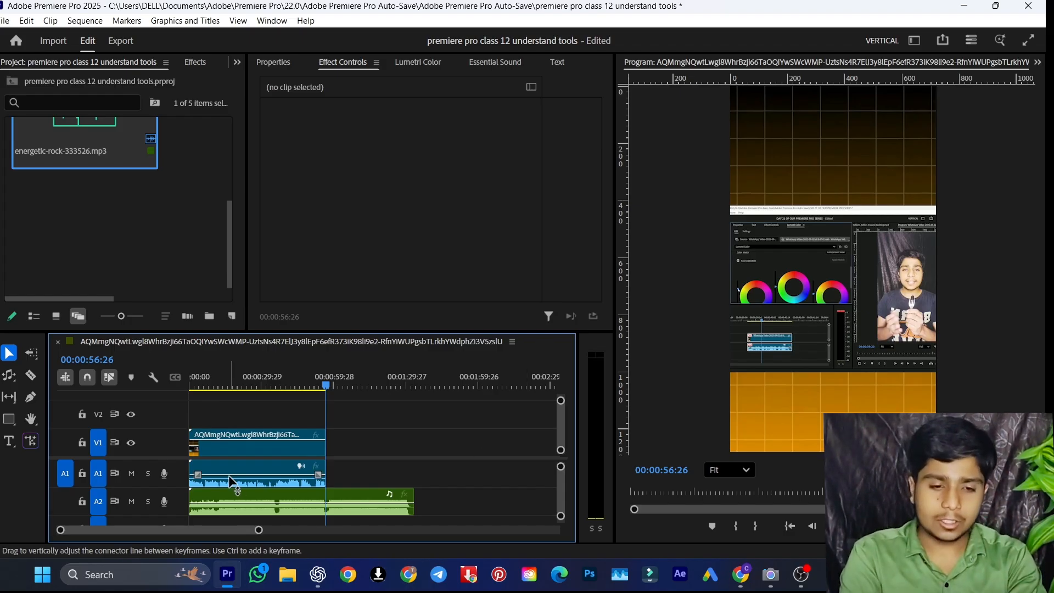
Remix the music on A2 to end near the video clip's end, and set the playhead to 00:00:03:25
{"action": "left_click", "coordinate": [8, 382]}
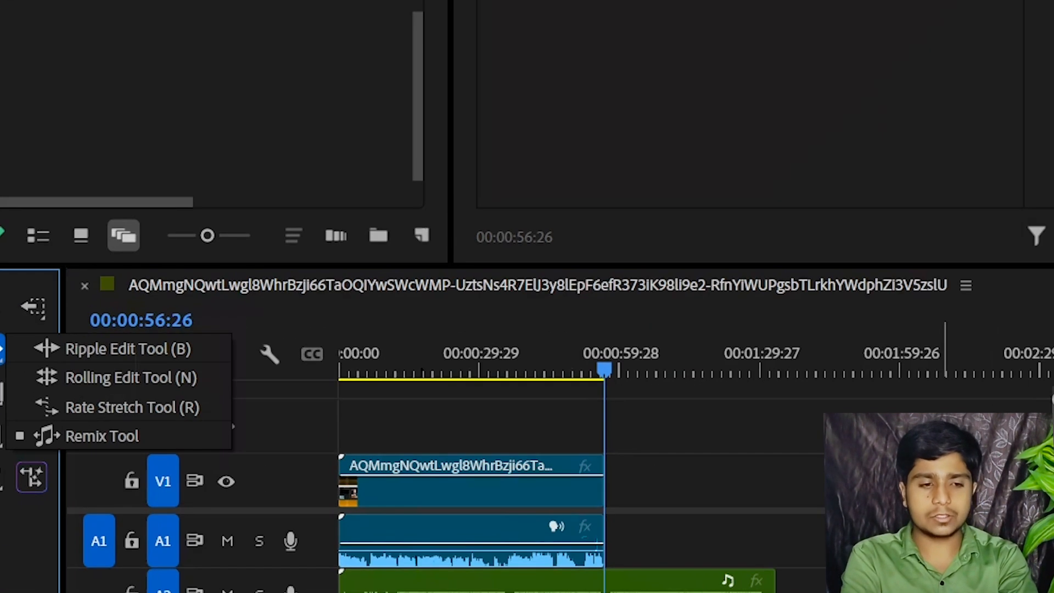
{"action": "left_click", "coordinate": [77, 420]}
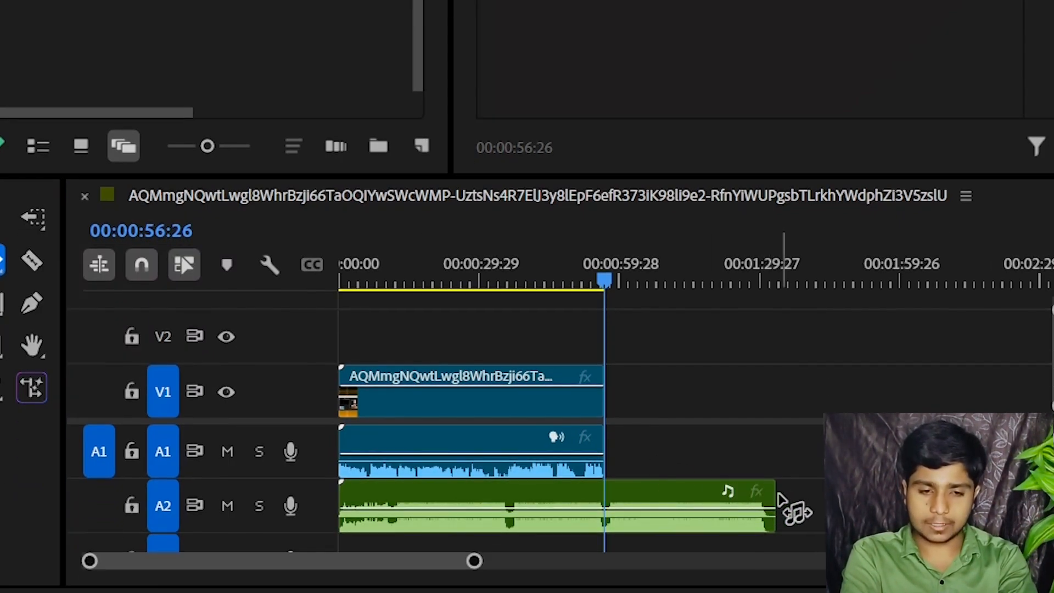
{"action": "left_click_drag", "start_coordinate": [772, 494], "coordinate": [607, 502]}
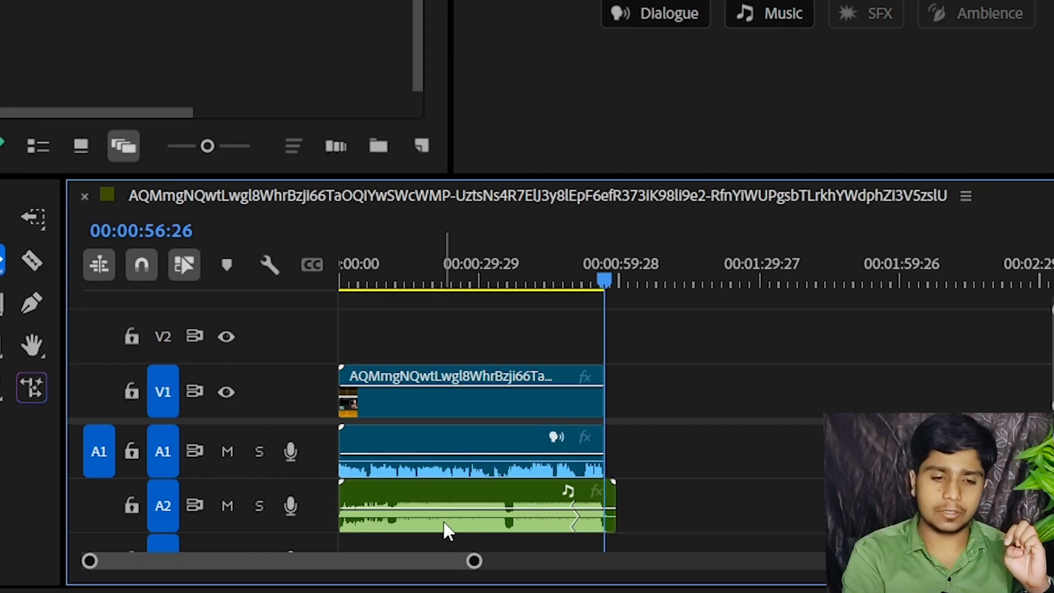
{"action": "left_click_drag", "start_coordinate": [584, 283], "coordinate": [357, 299]}
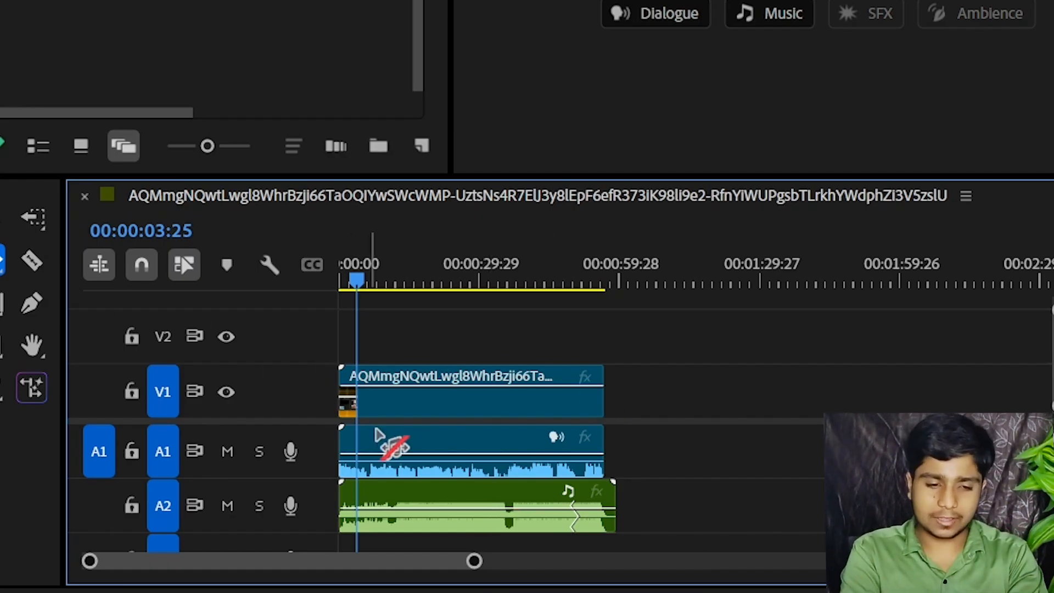
Delete the remixed music clip from A2 with the Selection tool and return the playhead to the sequence start
{"action": "left_click", "coordinate": [23, 217]}
{"action": "left_click_drag", "start_coordinate": [721, 476], "coordinate": [664, 505]}
{"action": "left_click", "coordinate": [630, 510]}
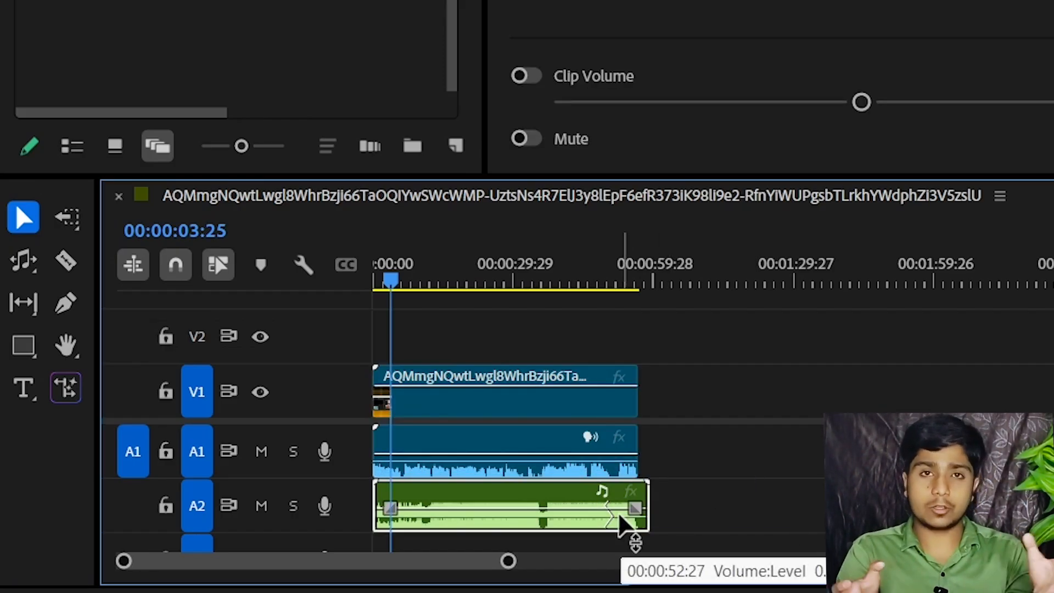
{"action": "key", "text": "Delete"}
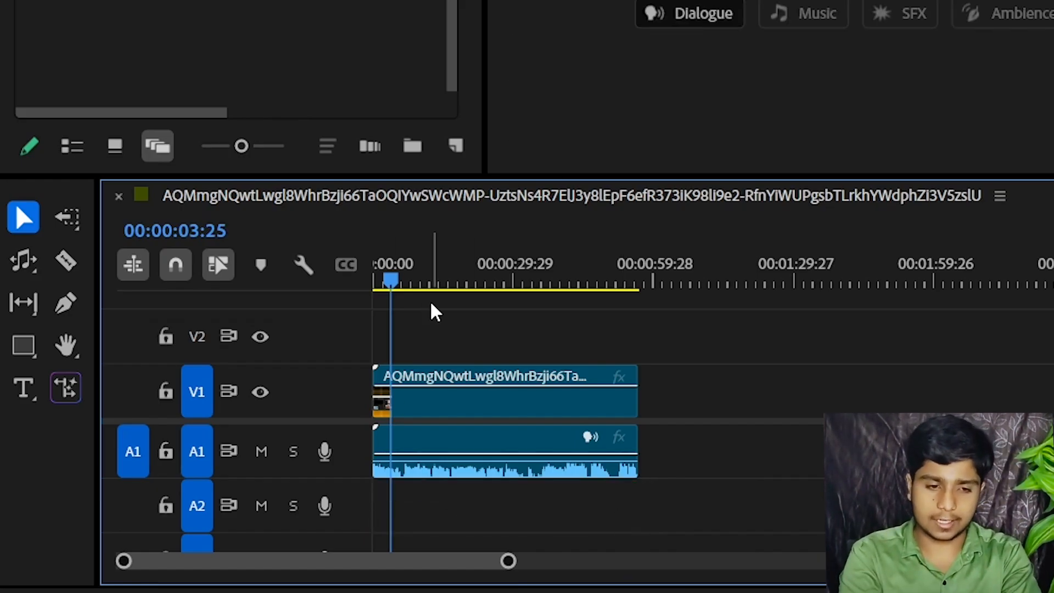
{"action": "key", "text": "Home"}
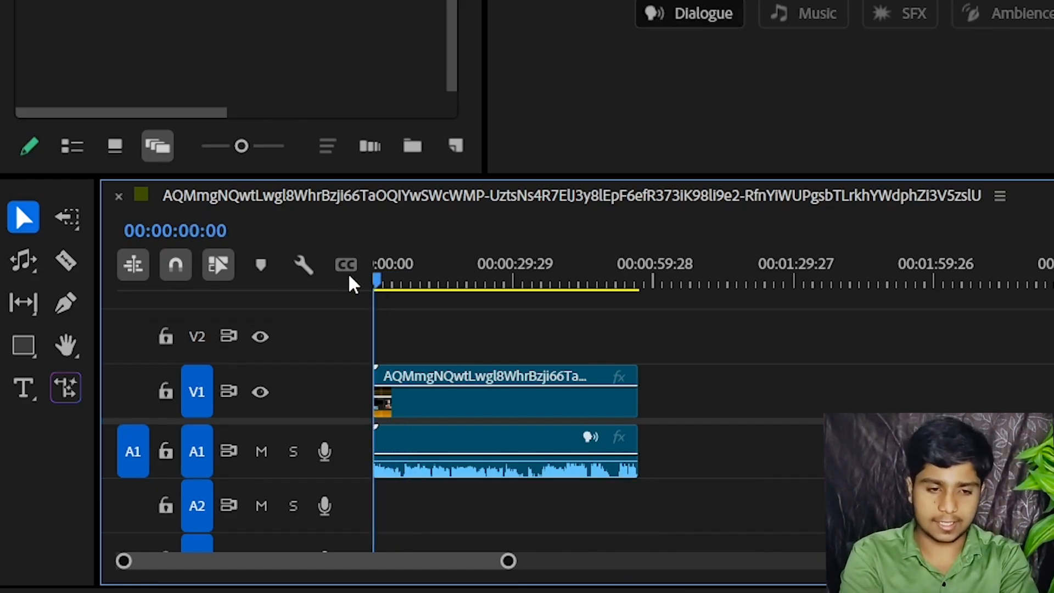
Split the clip with the Razor tool at 00:00:11:03 and 00:00:30:05
{"action": "left_click", "coordinate": [67, 261]}
{"action": "left_click", "coordinate": [428, 271]}
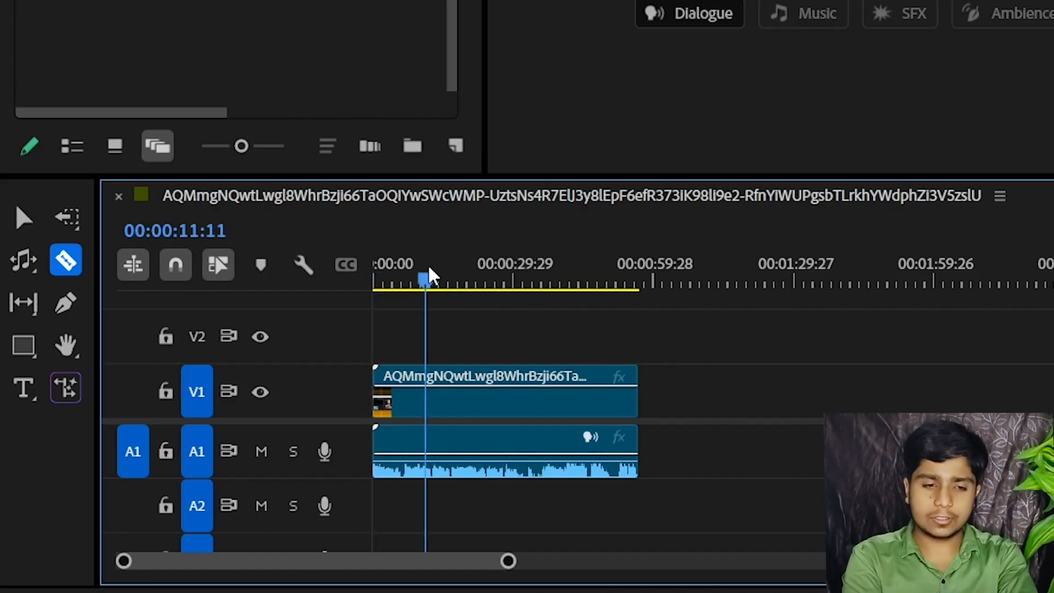
{"action": "left_click", "coordinate": [428, 385]}
{"action": "left_click_drag", "start_coordinate": [501, 274], "coordinate": [516, 277]}
{"action": "left_click", "coordinate": [519, 400]}
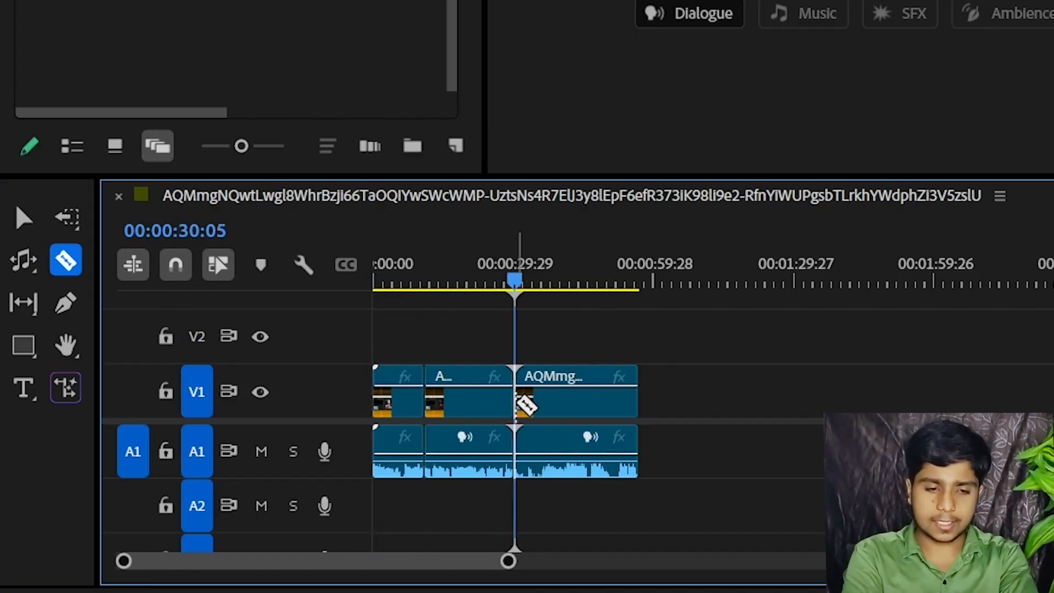
Ripple-delete the middle segment with the Selection tool and undo the deletion
{"action": "left_click", "coordinate": [445, 279]}
{"action": "left_click", "coordinate": [23, 217]}
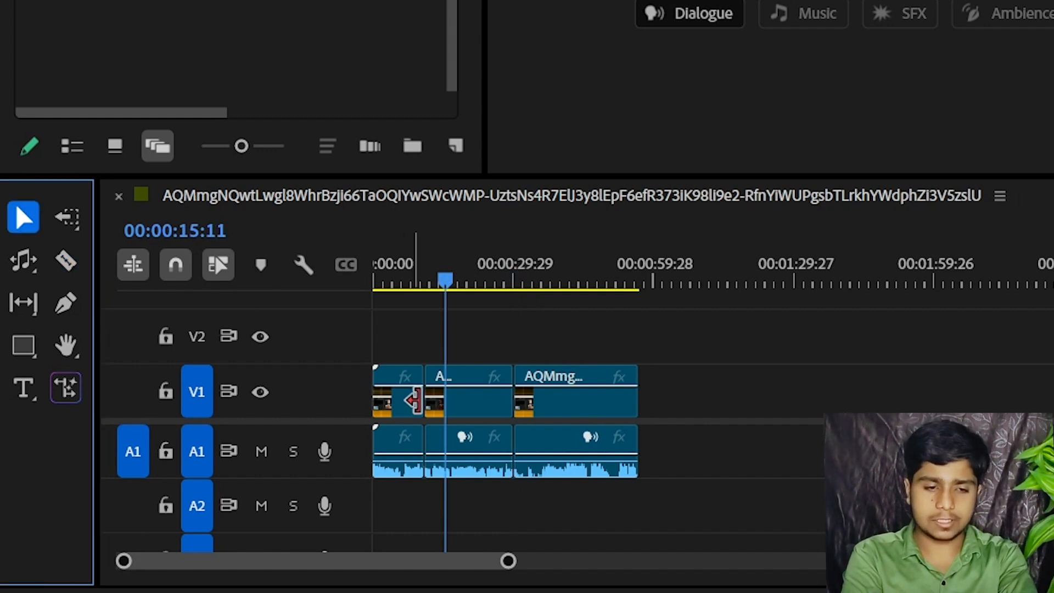
{"action": "left_click", "coordinate": [440, 399]}
{"action": "key", "text": "shift+Delete"}
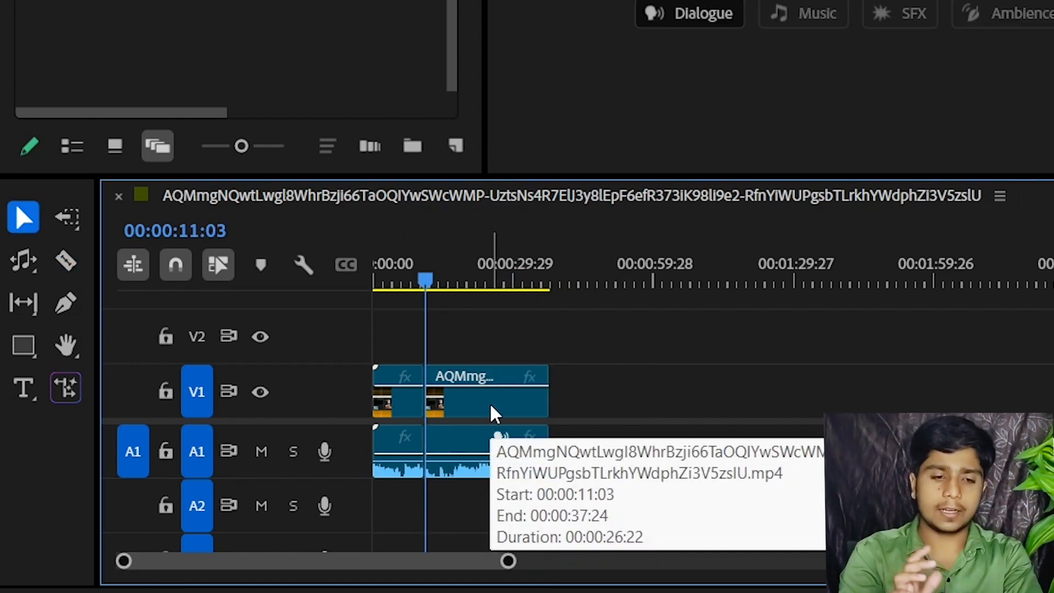
{"action": "key", "text": "ctrl+z"}
Delete the middle segment and the gap it leaves, undoing both deletions
{"action": "left_click", "coordinate": [490, 408]}
{"action": "key", "text": "Delete"}
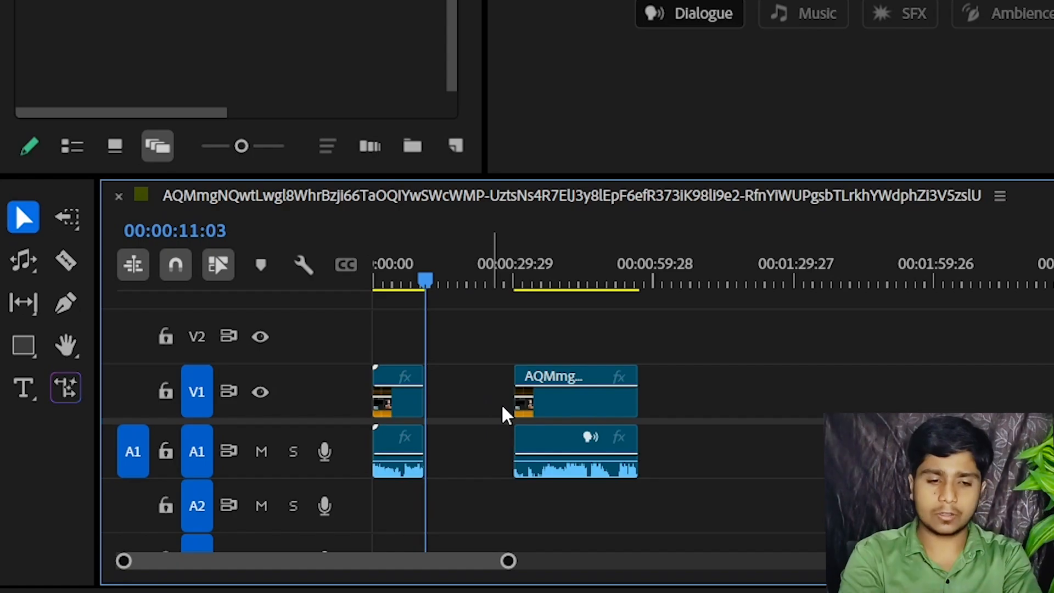
{"action": "left_click", "coordinate": [492, 391]}
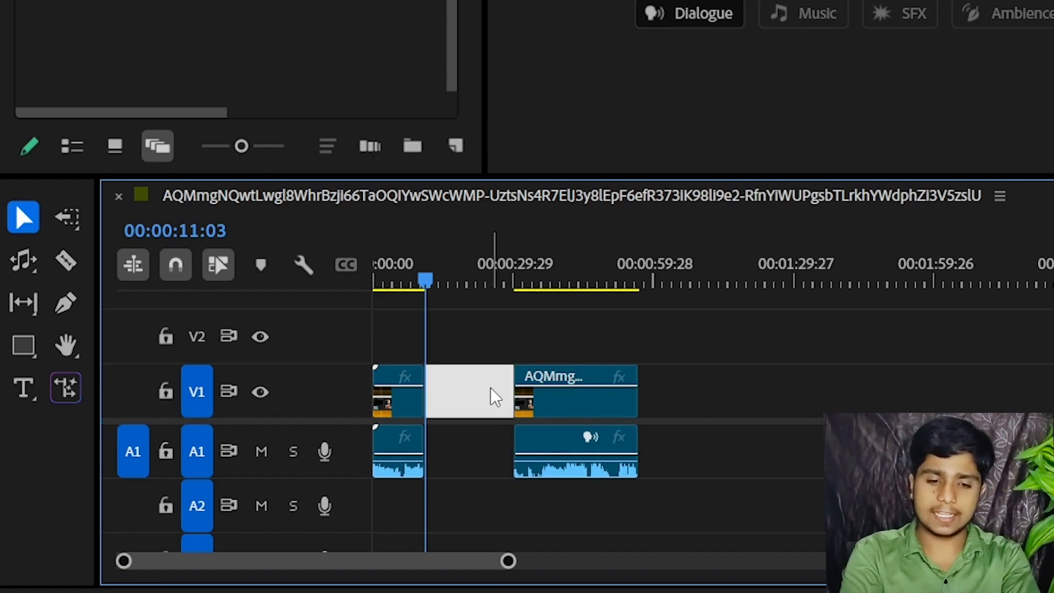
{"action": "key", "text": "Delete"}
{"action": "key", "text": "ctrl+z"}
Ripple-delete the middle segment once more, and undo both this deletion and the cut at 00:00:30:05
{"action": "key", "text": "ctrl+z"}
{"action": "left_click", "coordinate": [491, 403]}
{"action": "key", "text": "shift+Delete"}
{"action": "key", "text": "ctrl+z"}
{"action": "key", "text": "ctrl+z"}
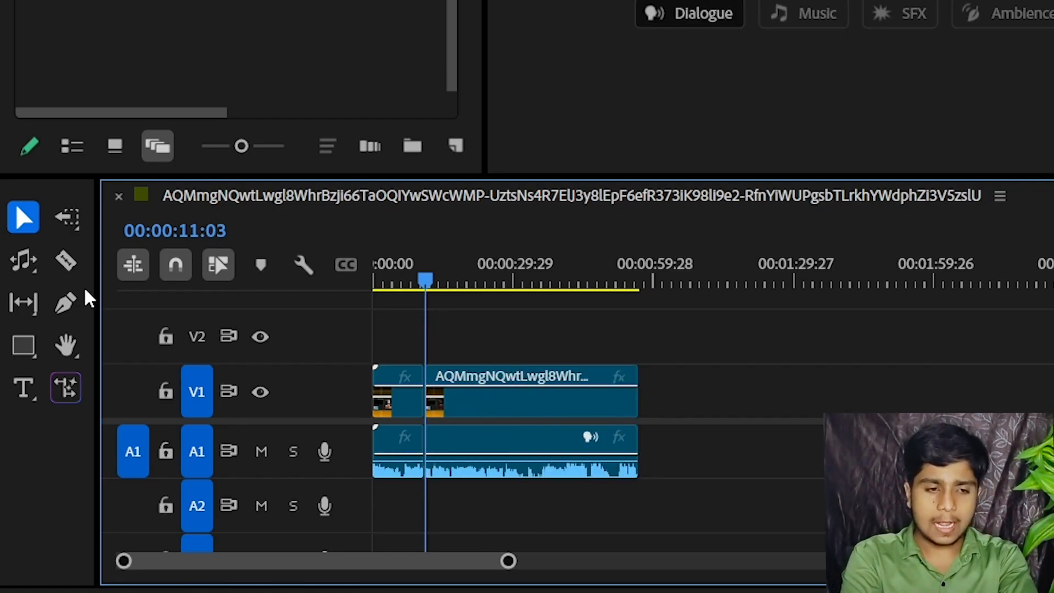
Activate the Slip tool and position the playhead at 00:00:06:16 inside the first segment
{"action": "left_click", "coordinate": [32, 314]}
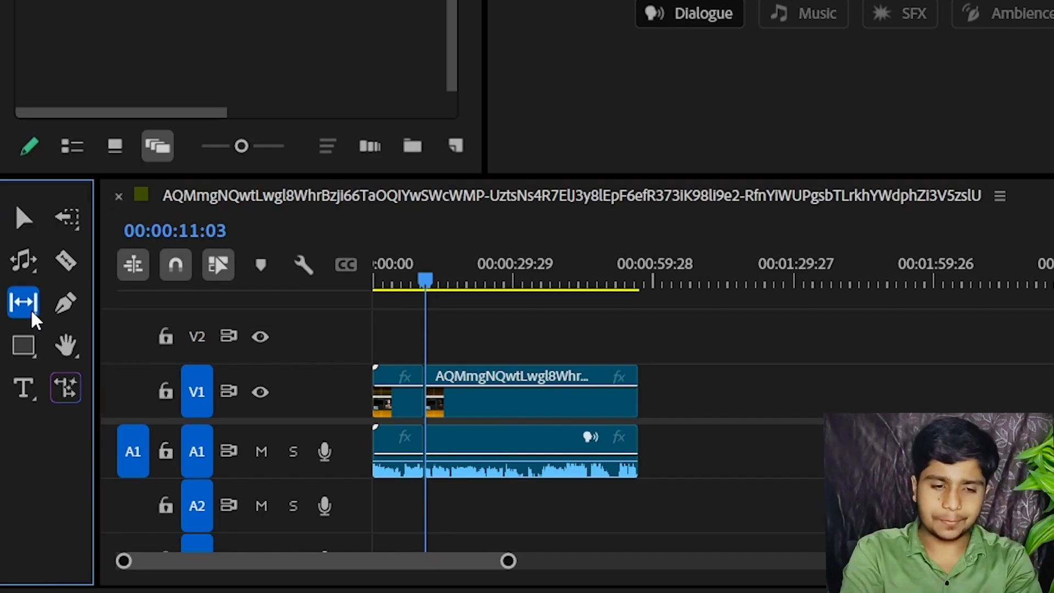
{"action": "left_click_drag", "start_coordinate": [393, 277], "coordinate": [404, 277]}
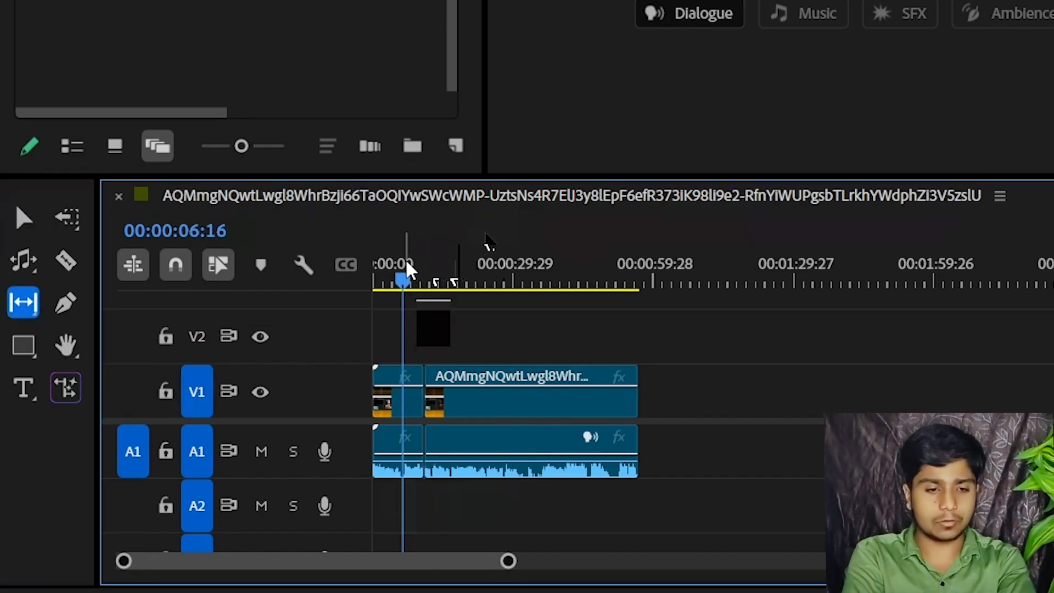
{"action": "key", "text": "equal"}
{"action": "key", "text": "equal"}
{"action": "key", "text": "equal"}
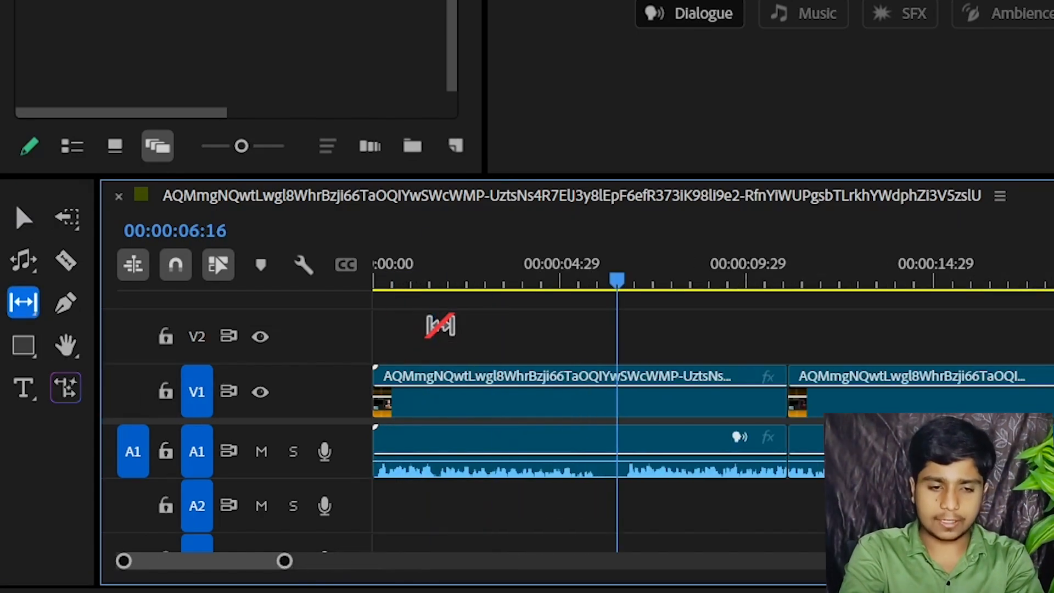
{"action": "key", "text": "minus"}
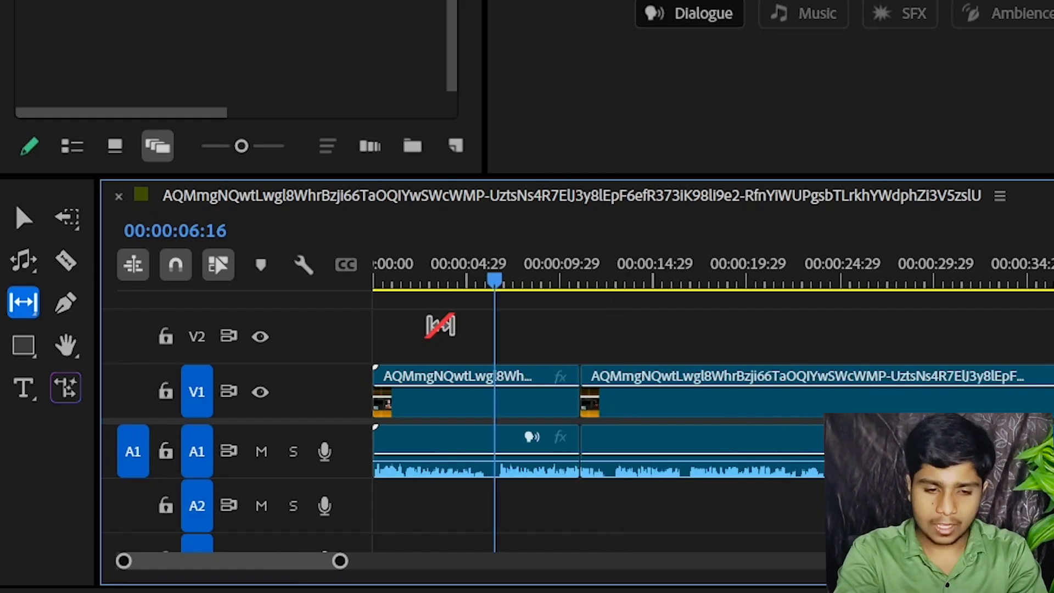
Cut the second segment at 00:00:13:09
{"action": "left_click", "coordinate": [623, 279]}
{"action": "left_click", "coordinate": [66, 260]}
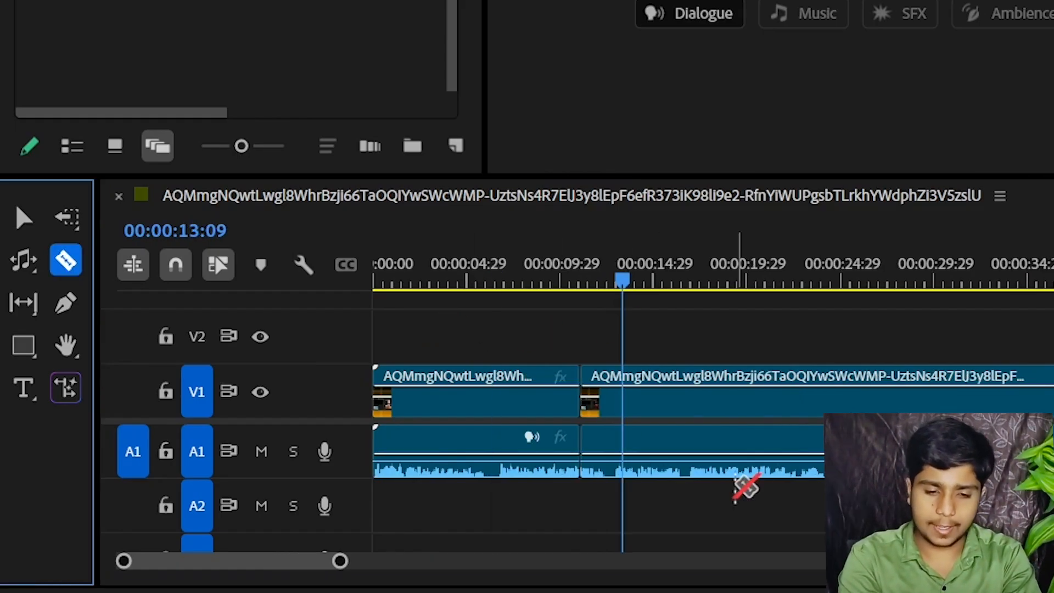
{"action": "key", "text": "ctrl+k"}
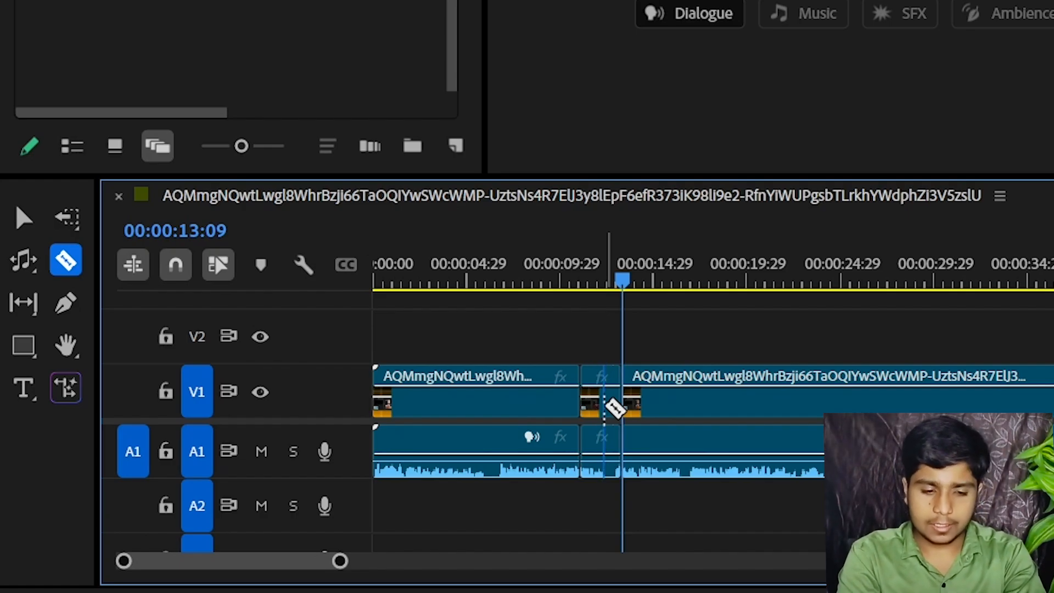
Ripple-delete the short segment ending at 00:00:13:09 with the Selection tool and undo the deletion
{"action": "key", "text": "v"}
{"action": "left_click", "coordinate": [608, 415]}
{"action": "key", "text": "shift+Delete"}
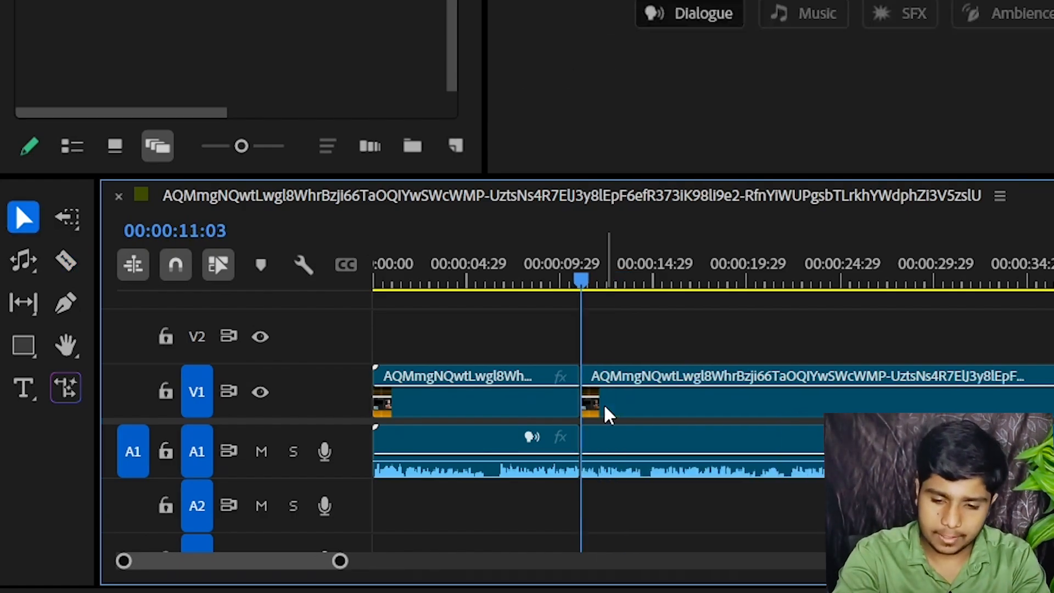
{"action": "key", "text": "minus"}
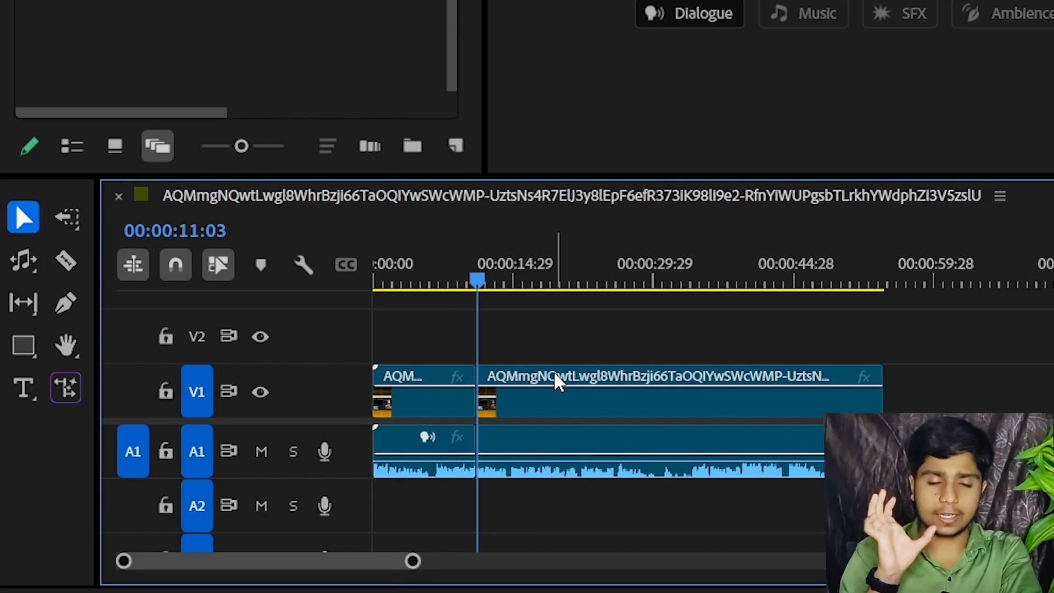
{"action": "key", "text": "equal"}
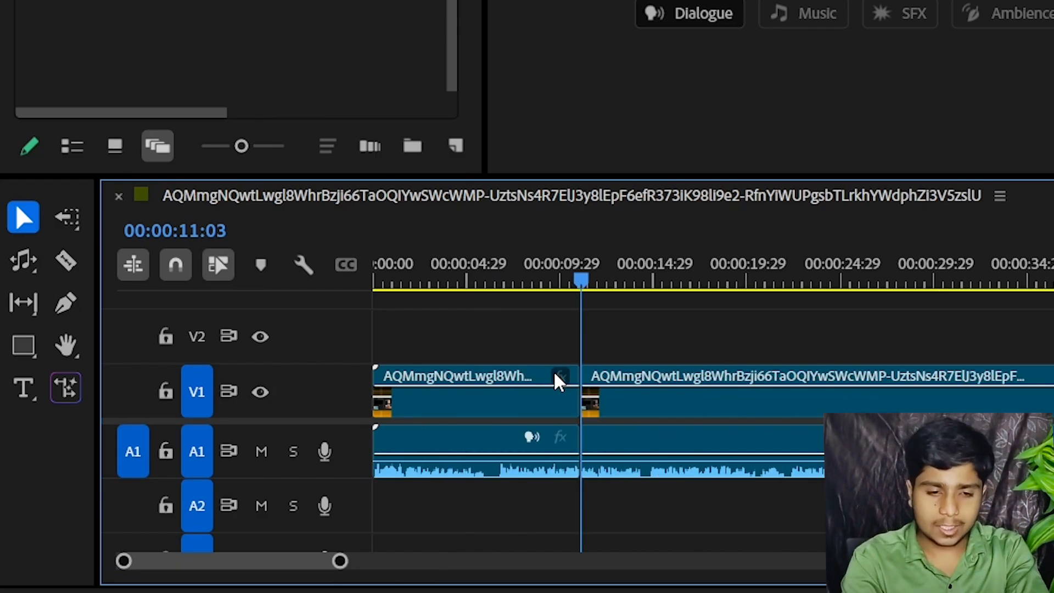
{"action": "key", "text": "ctrl+z"}
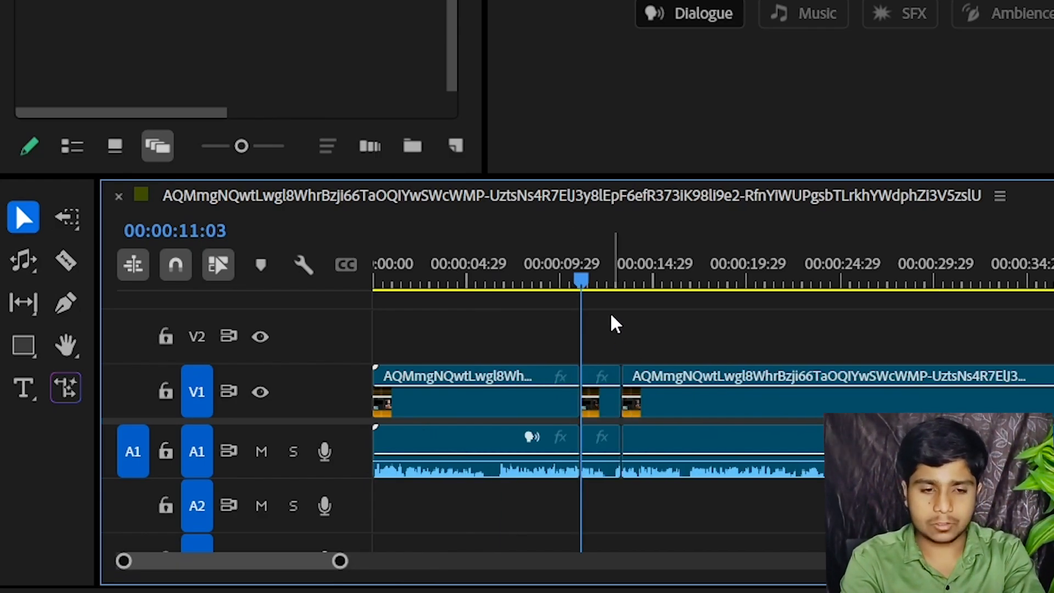
Cut the short segment at 00:00:12:05, ripple-delete its first part, and undo both the deletion and the cut
{"action": "left_click", "coordinate": [602, 283]}
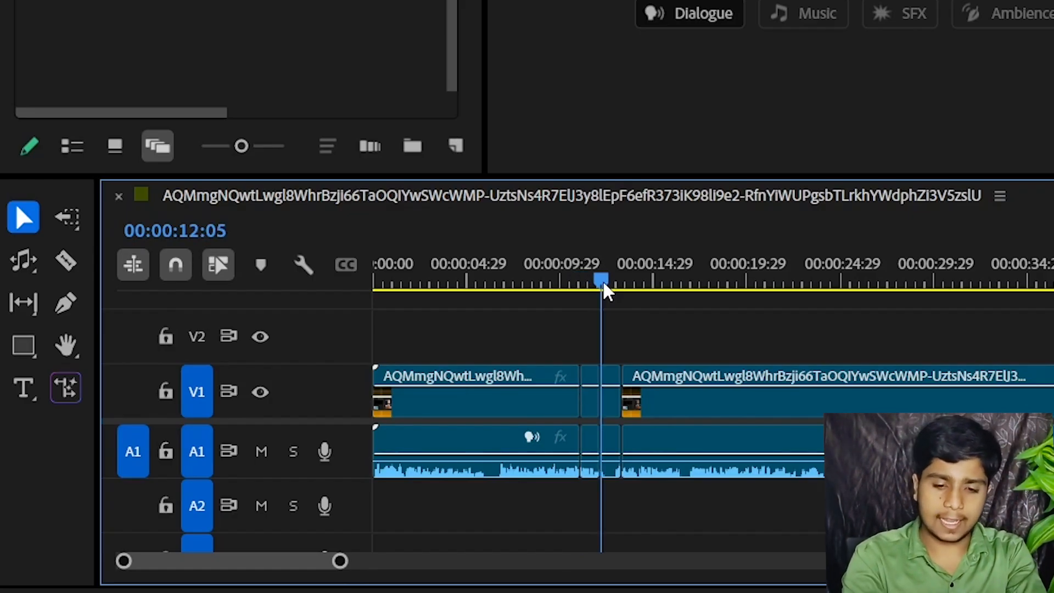
{"action": "left_click", "coordinate": [595, 404]}
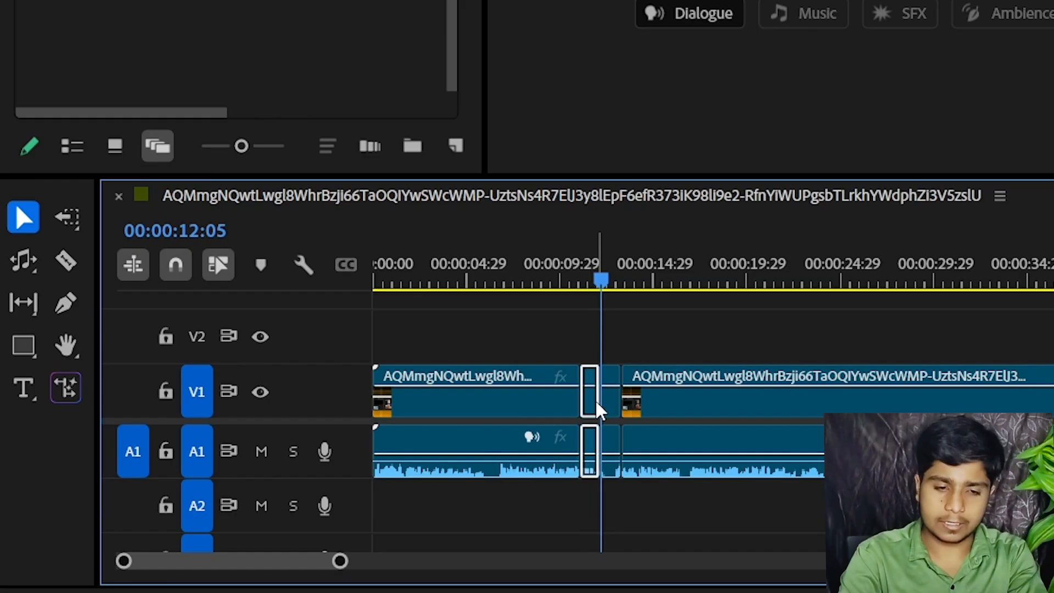
{"action": "key", "text": "shift+Delete"}
{"action": "key", "text": "ctrl+z"}
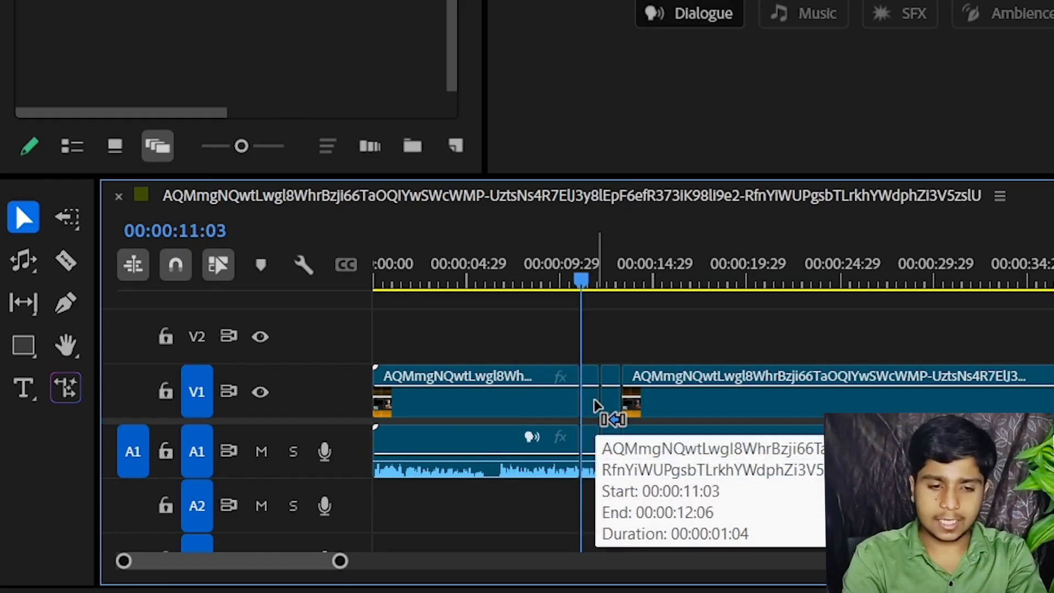
{"action": "key", "text": "ctrl+z"}
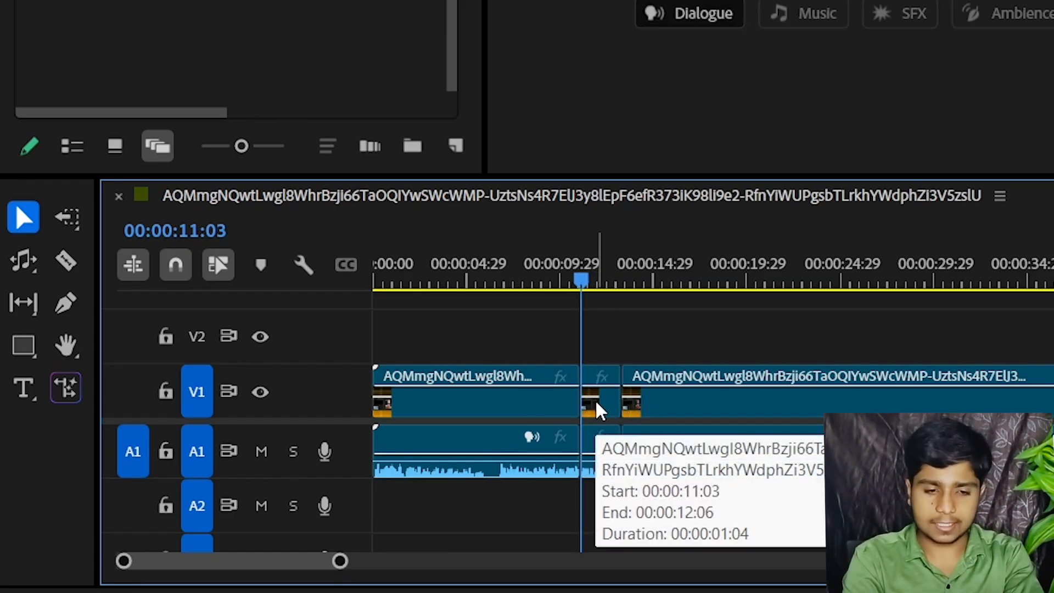
Slip the source content of the long last segment with the Slip tool, keeping its timeline position
{"action": "left_click", "coordinate": [25, 304]}
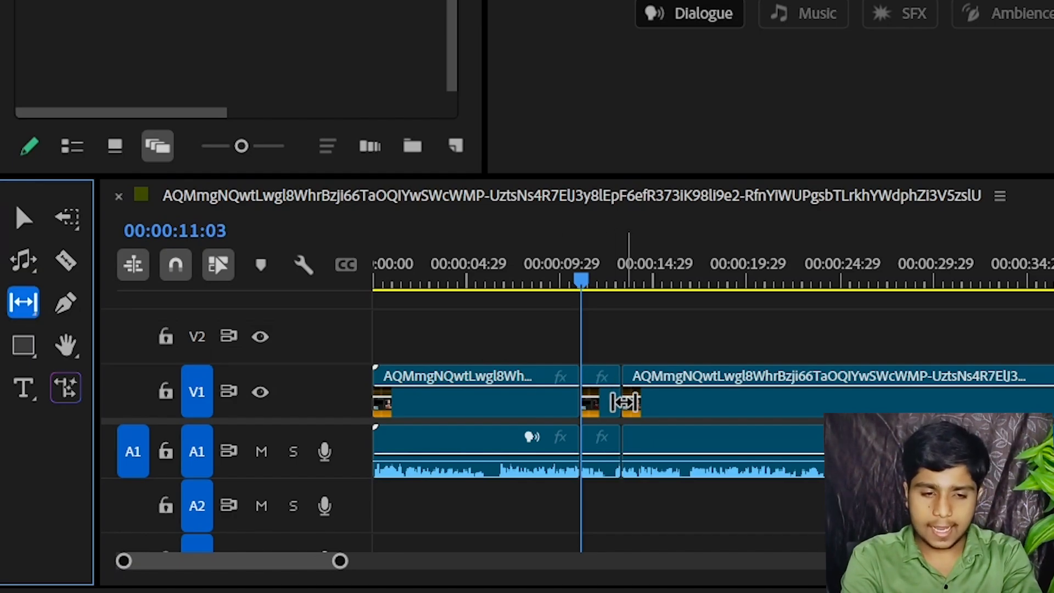
{"action": "left_click", "coordinate": [625, 402]}
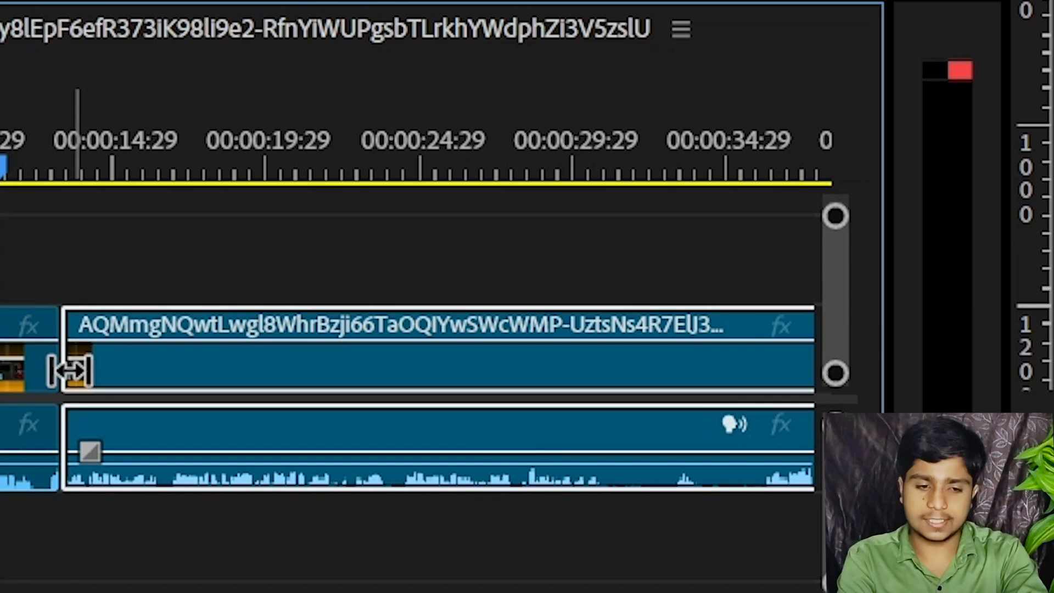
{"action": "left_click_drag", "start_coordinate": [628, 403], "coordinate": [660, 405]}
{"action": "left_click_drag", "start_coordinate": [124, 370], "coordinate": [159, 369]}
Position the playhead at 00:00:14:11, slip the last segment's content once more, and return to the Selection tool
{"action": "left_click", "coordinate": [95, 167]}
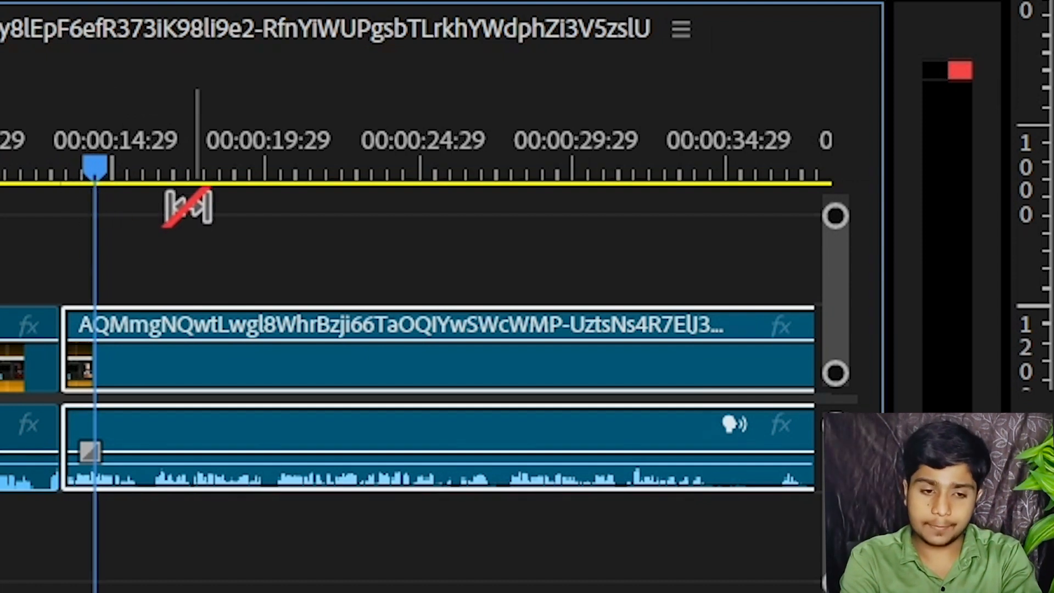
{"action": "key", "text": "minus"}
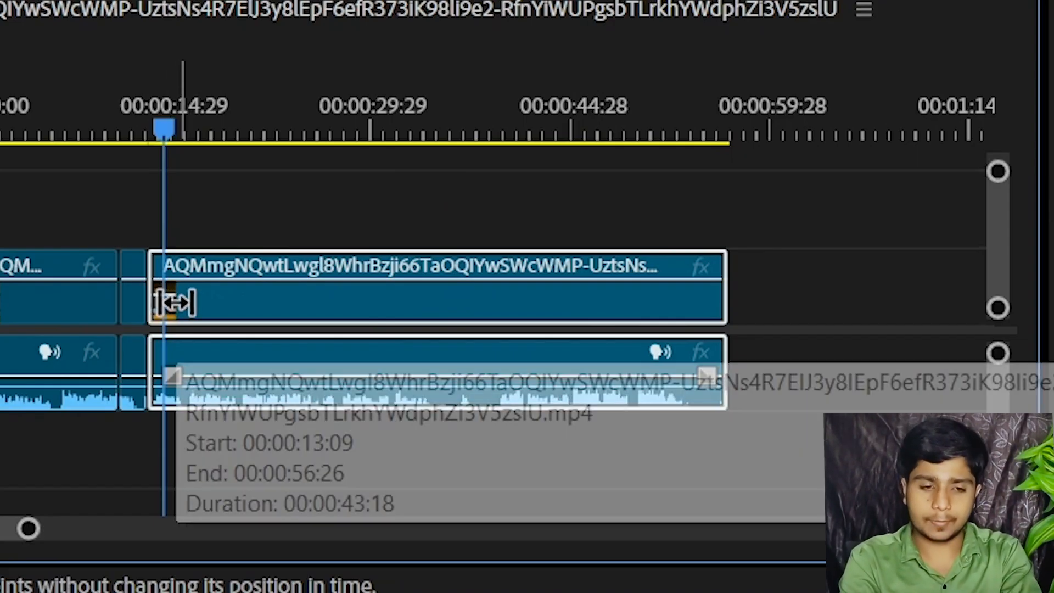
{"action": "left_click_drag", "start_coordinate": [159, 300], "coordinate": [204, 304]}
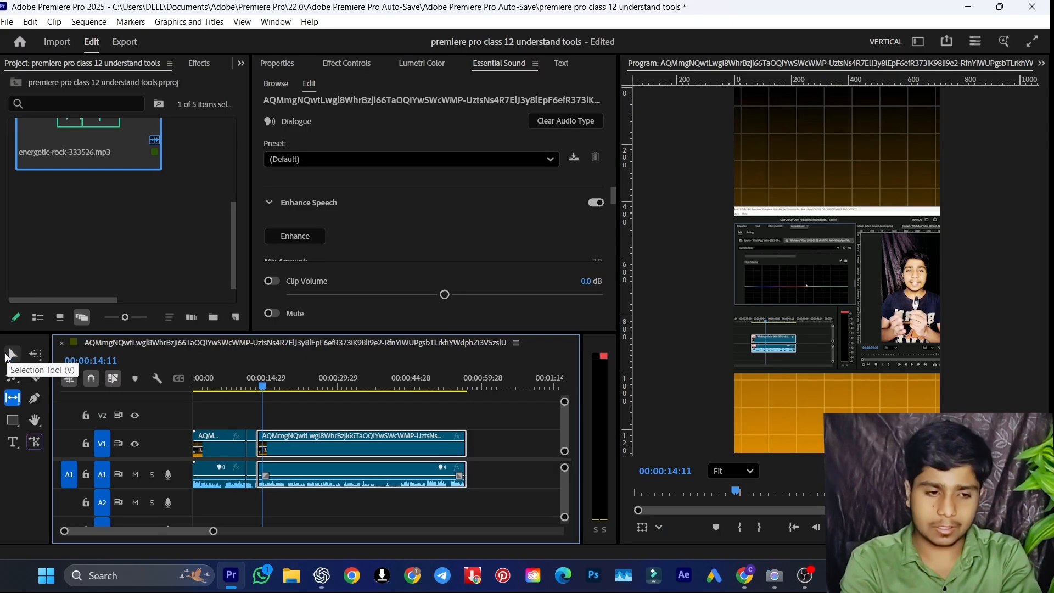
{"action": "left_click", "coordinate": [7, 355]}
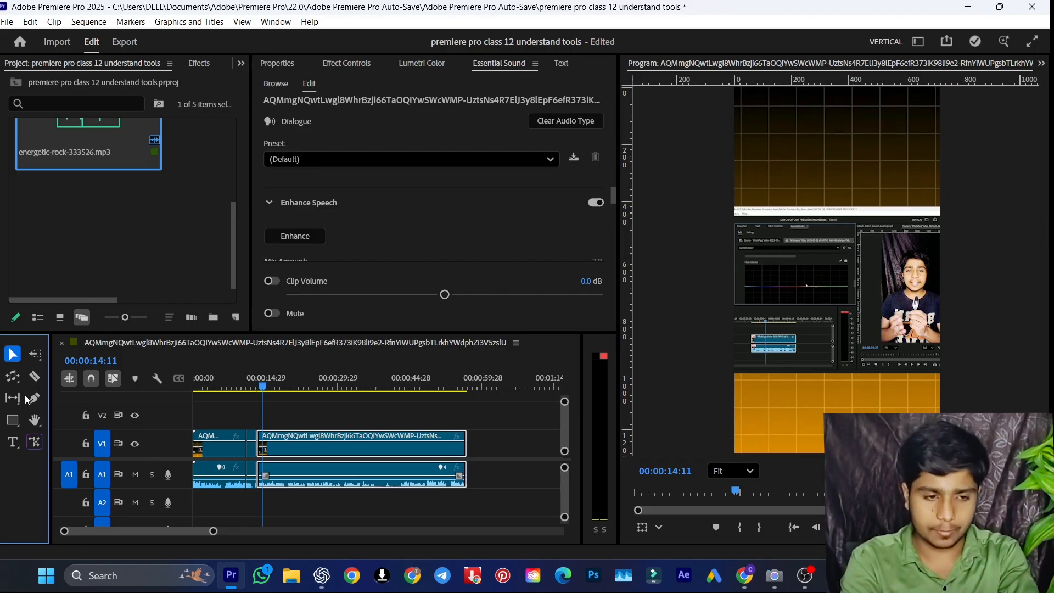
Draw a closed five-point shape with the Pen tool over the lower part of the embedded screen recording
{"action": "left_click", "coordinate": [33, 400]}
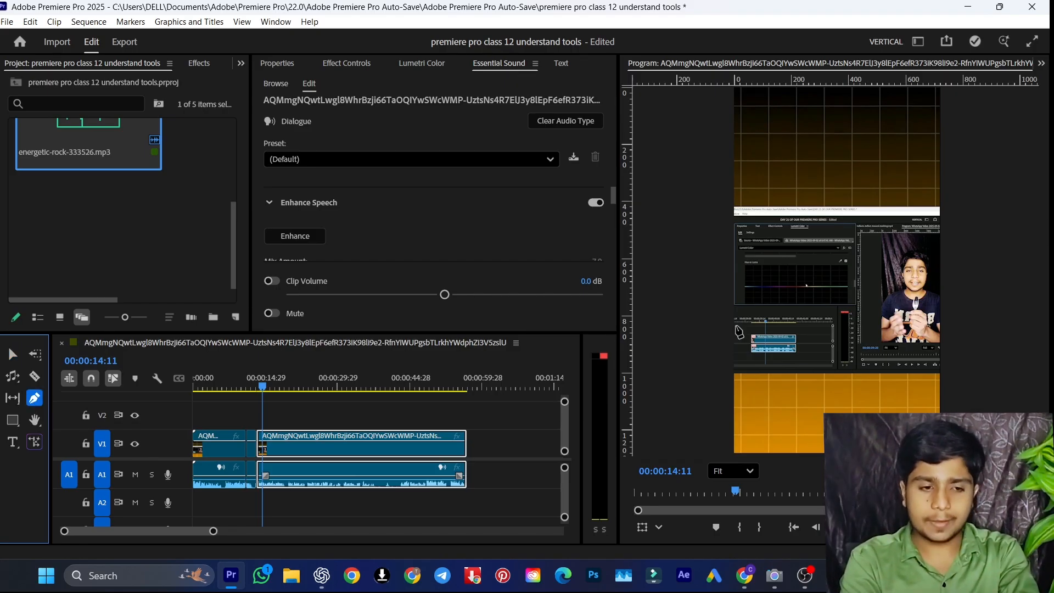
{"action": "left_click", "coordinate": [768, 315]}
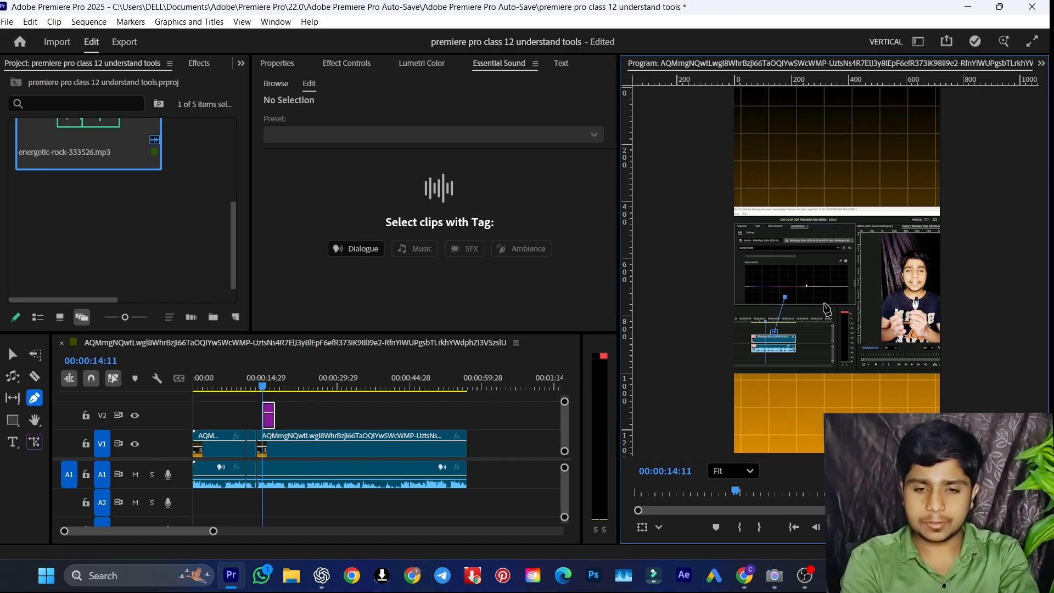
{"action": "left_click", "coordinate": [825, 303]}
{"action": "left_click", "coordinate": [829, 337]}
{"action": "left_click", "coordinate": [805, 376]}
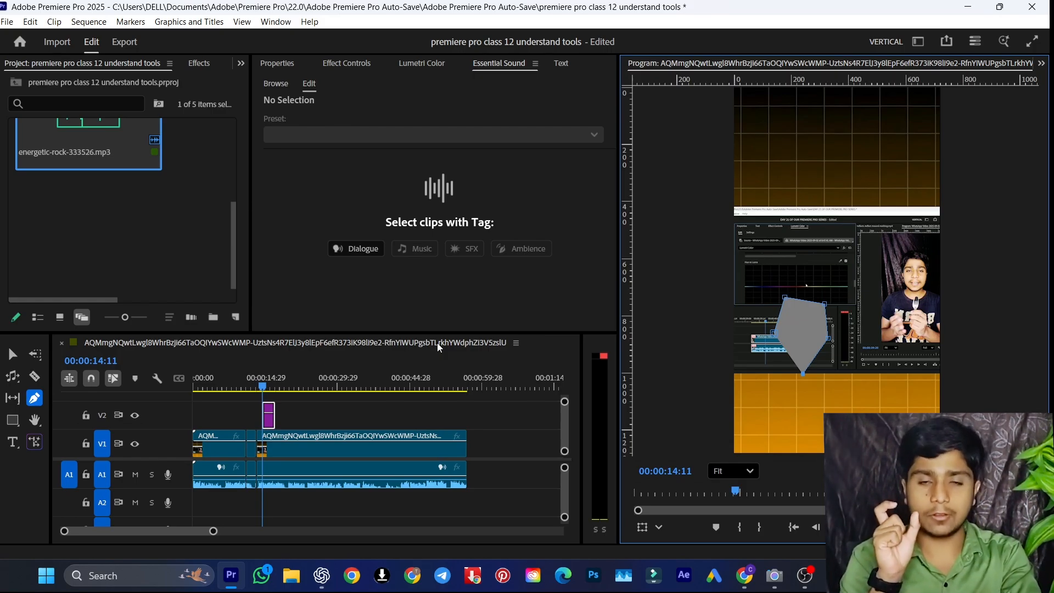
Move the drawn shape in the frame with the Selection tool and delete its graphic clip from V2
{"action": "left_click", "coordinate": [13, 354]}
{"action": "left_click", "coordinate": [795, 343]}
{"action": "key", "text": "Delete"}
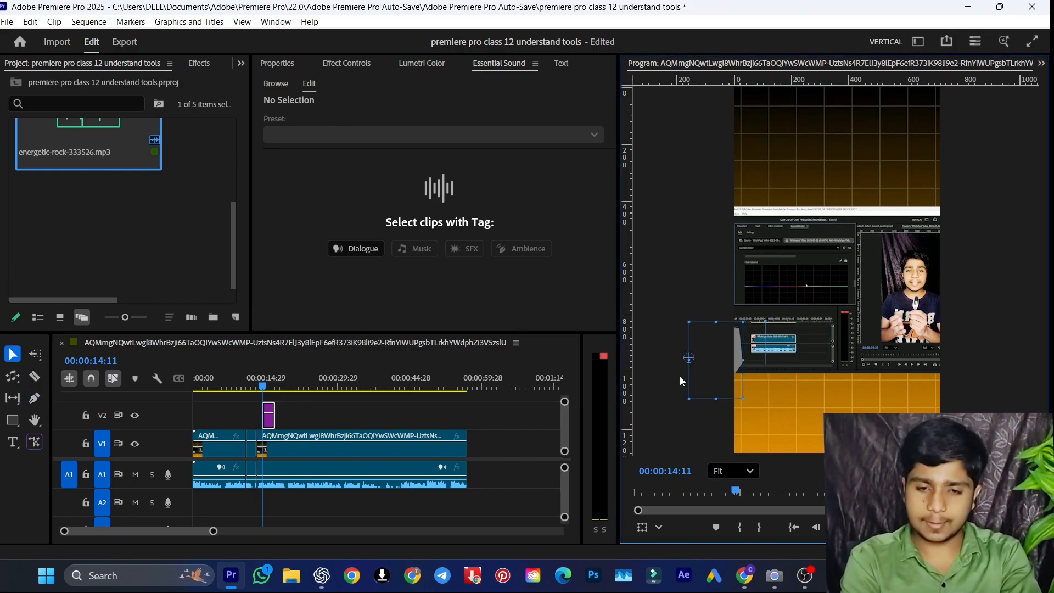
{"action": "left_click", "coordinate": [268, 416]}
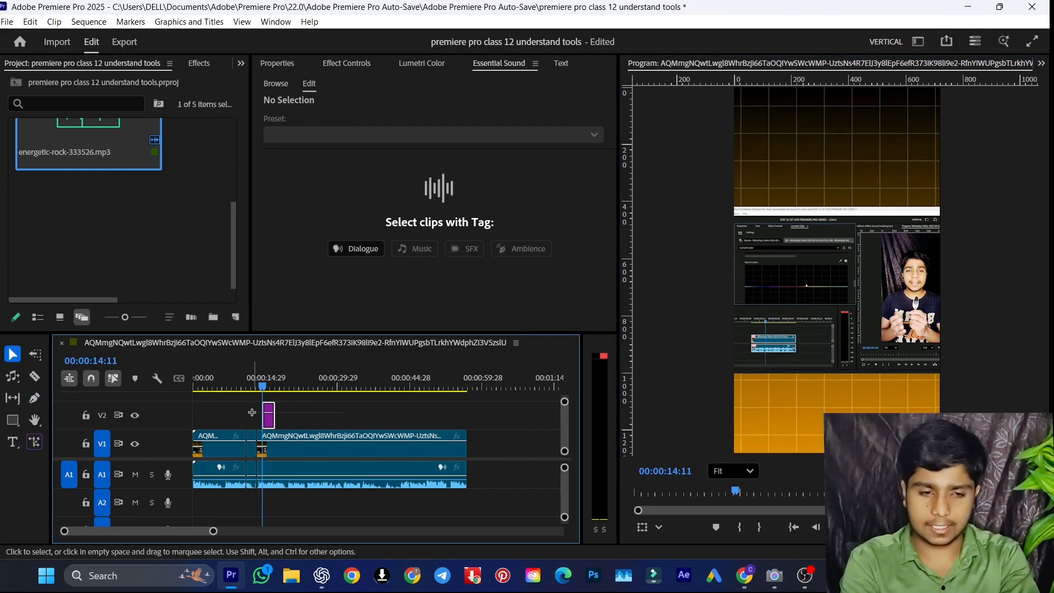
{"action": "key", "text": "Delete"}
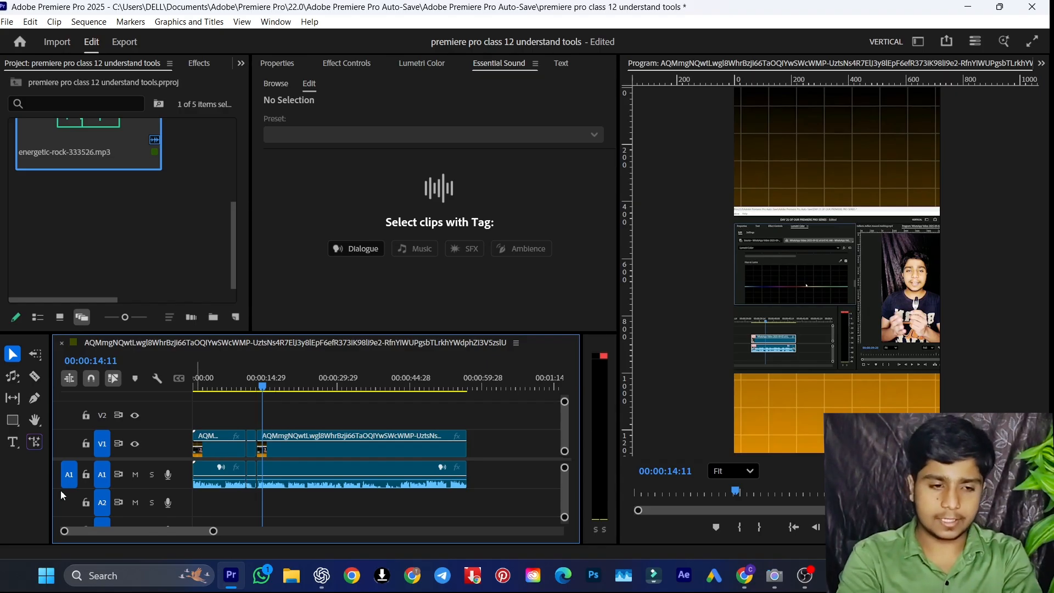
Activate the Hand tool, magnify the program preview to 200% to pan around it, and restore the Fit zoom level
{"action": "left_click", "coordinate": [35, 421]}
{"action": "left_click", "coordinate": [744, 481]}
{"action": "left_click", "coordinate": [733, 402]}
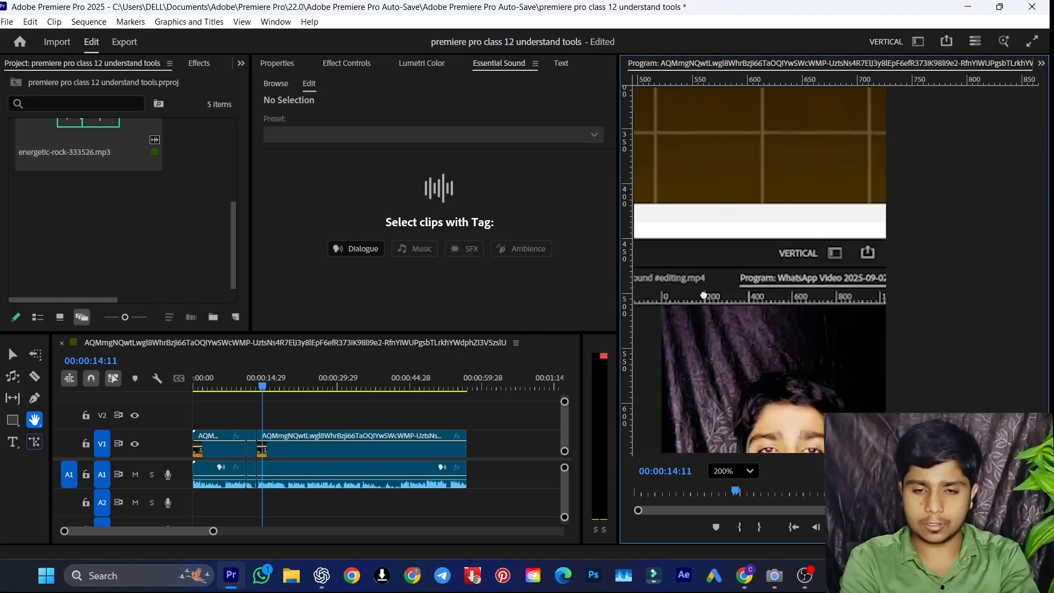
{"action": "left_click", "coordinate": [735, 471]}
{"action": "left_click", "coordinate": [751, 279]}
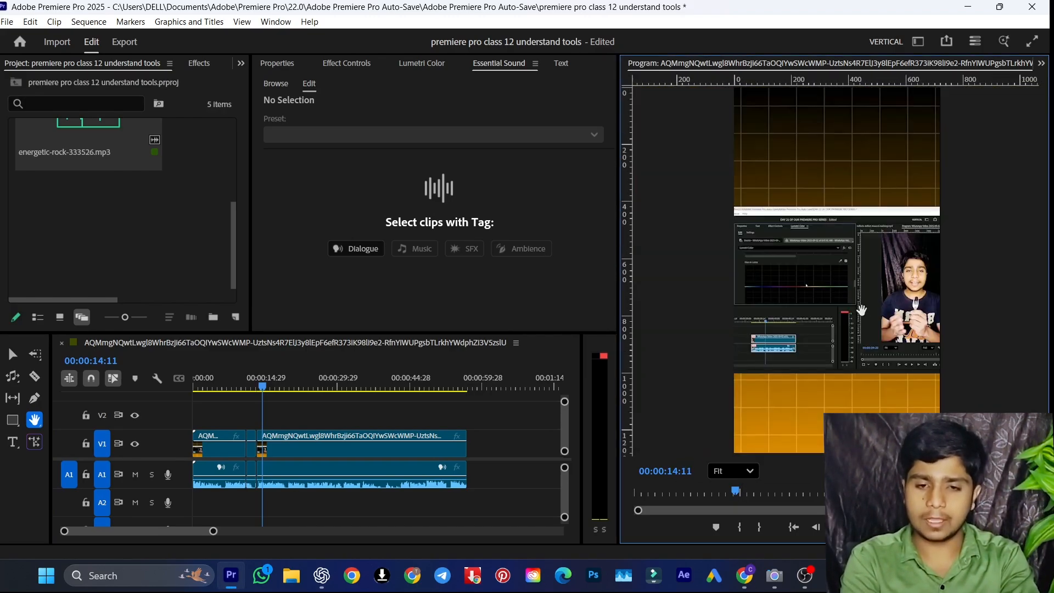
Switch to the Zoom tool and zoom in on the long last segment in the timeline
{"action": "left_click", "coordinate": [34, 420]}
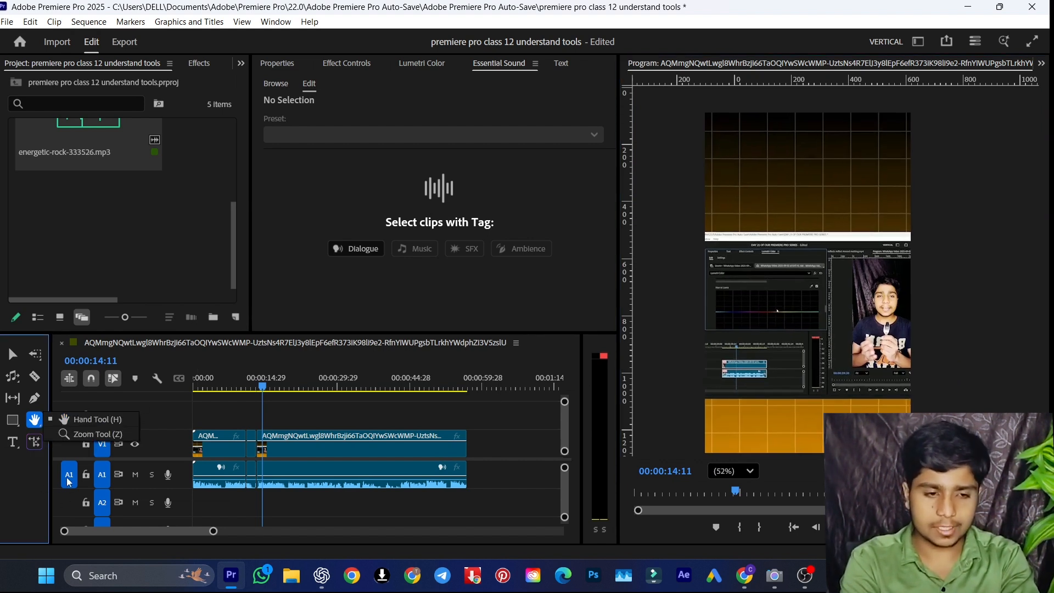
{"action": "left_click", "coordinate": [38, 481]}
{"action": "left_click", "coordinate": [37, 425]}
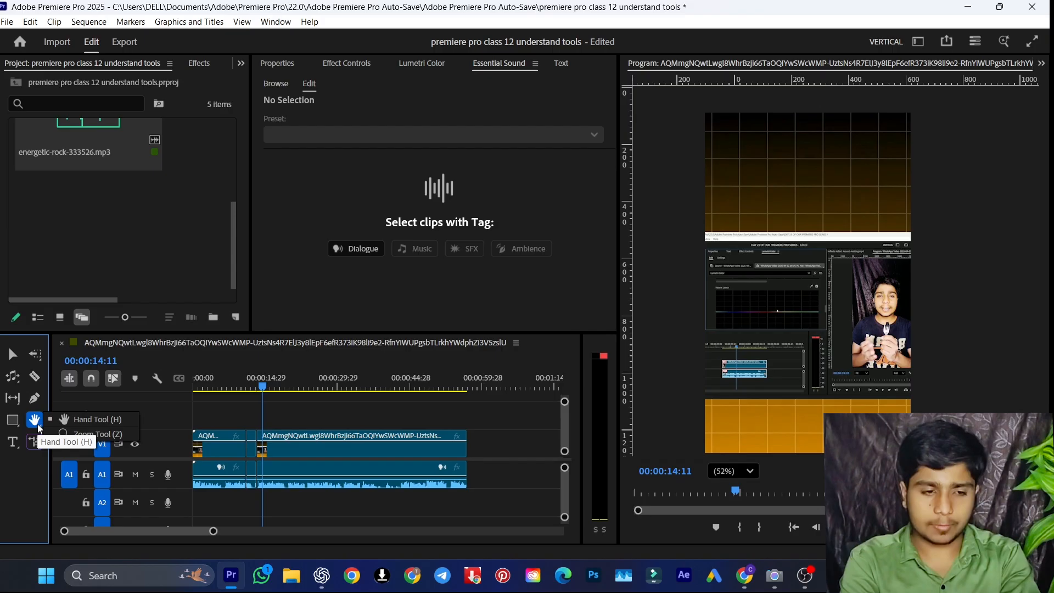
{"action": "left_click", "coordinate": [77, 434]}
{"action": "left_click", "coordinate": [390, 422]}
{"action": "left_click", "coordinate": [390, 423]}
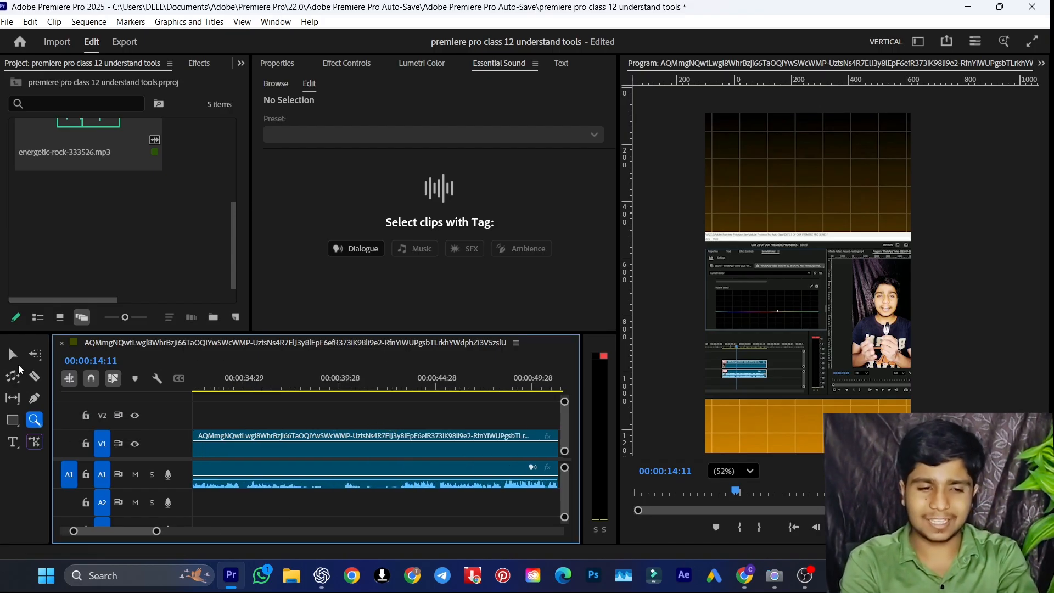
Select the long last segment with the Selection tool and zoom the timeline back out to show all segments
{"action": "left_click", "coordinate": [12, 353]}
{"action": "left_click", "coordinate": [365, 453]}
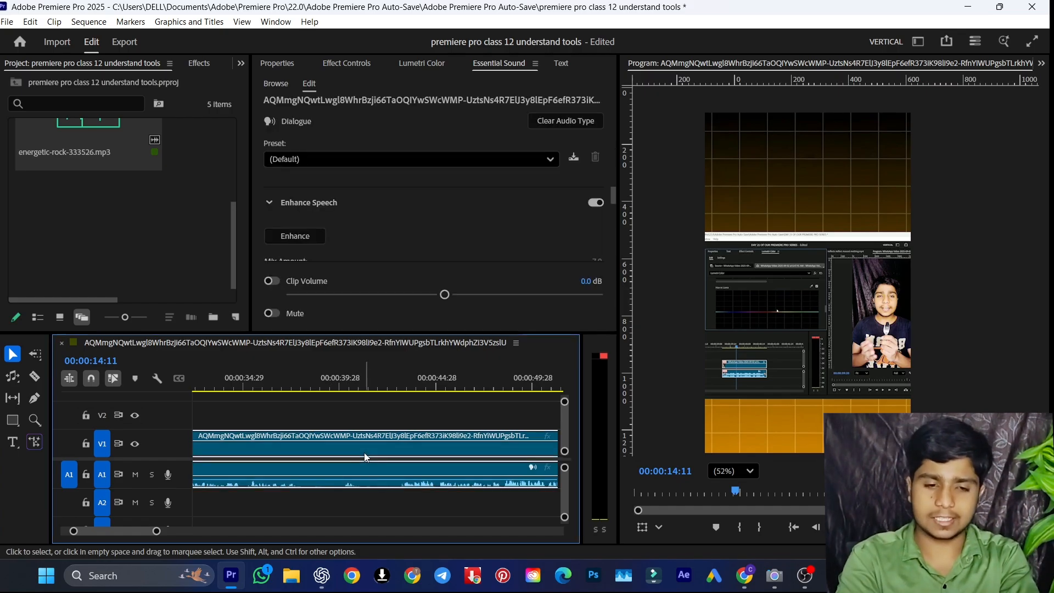
{"action": "key", "text": "minus"}
{"action": "key", "text": "minus"}
{"action": "key", "text": "equal"}
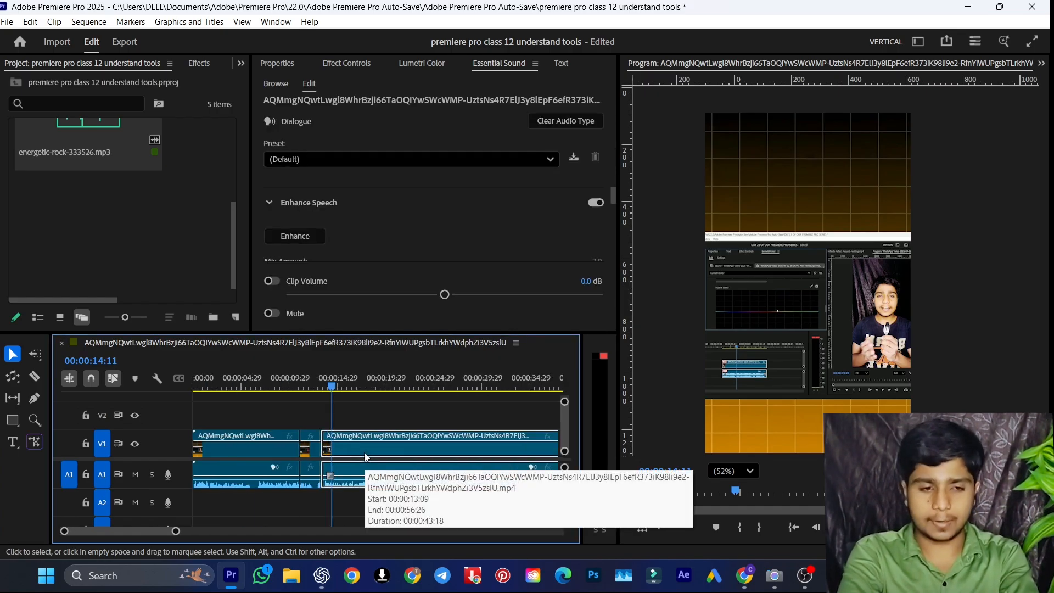
Add a short horizontal name title with the Type tool just above the embedded screen recording
{"action": "left_click", "coordinate": [13, 441]}
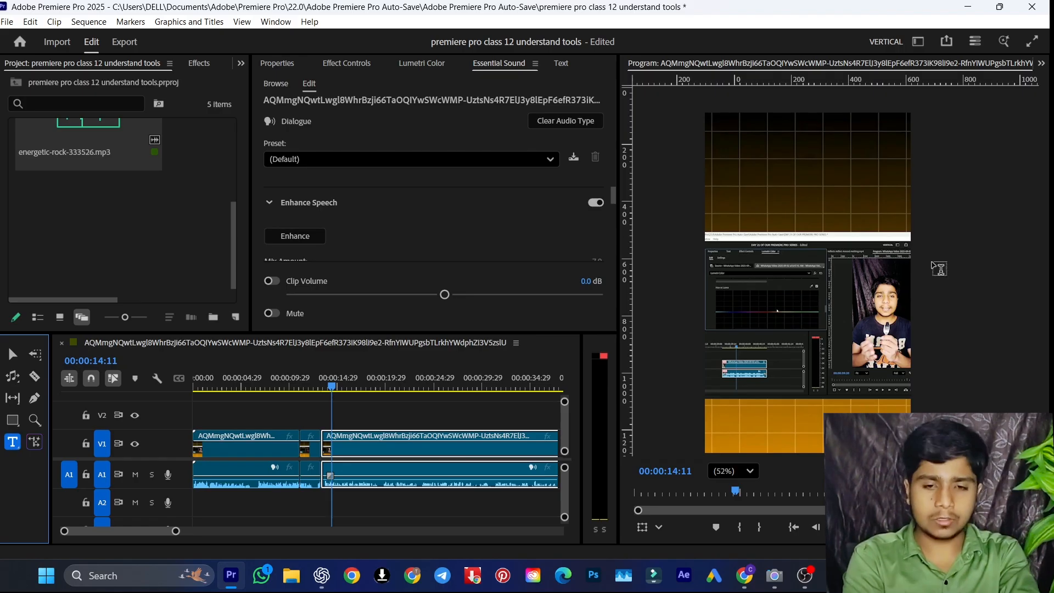
{"action": "left_click", "coordinate": [755, 235]}
{"action": "type", "text": "taha"}
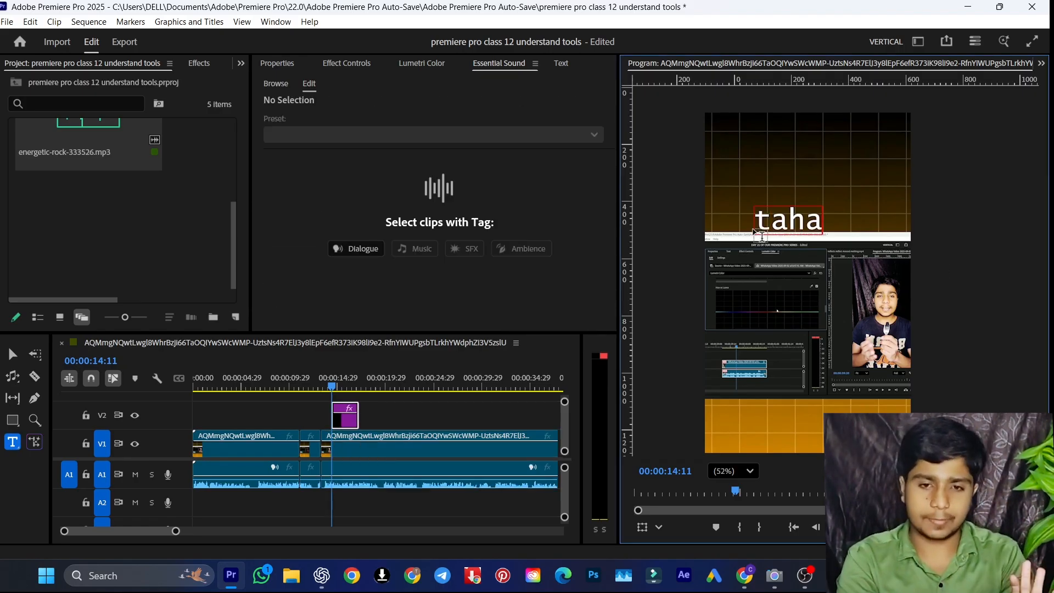
Add the same name as vertical text with the Vertical Type Tool over the embedded screen recording
{"action": "left_click", "coordinate": [23, 447]}
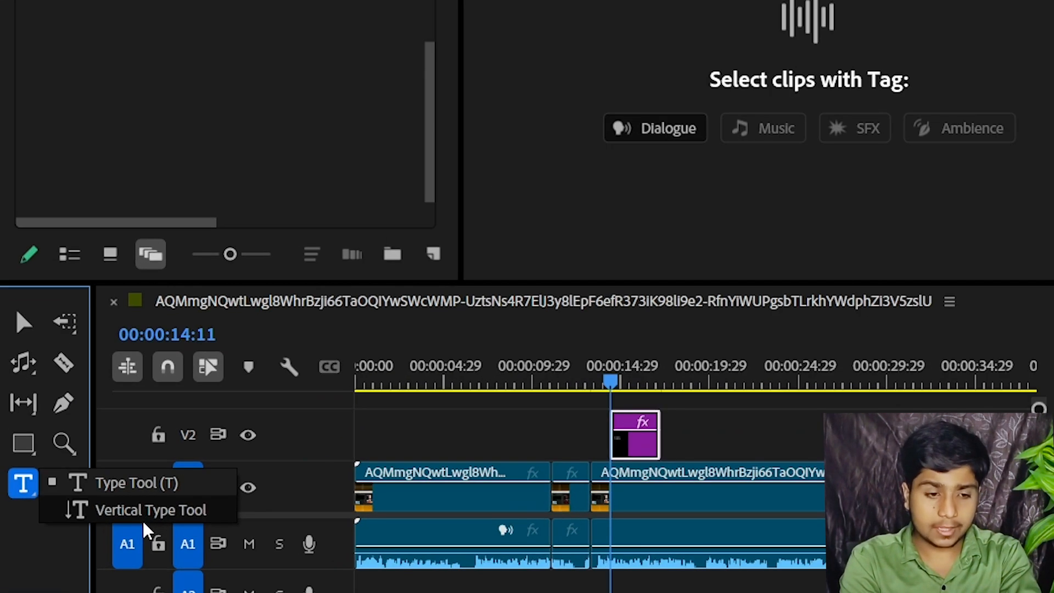
{"action": "left_click", "coordinate": [151, 511]}
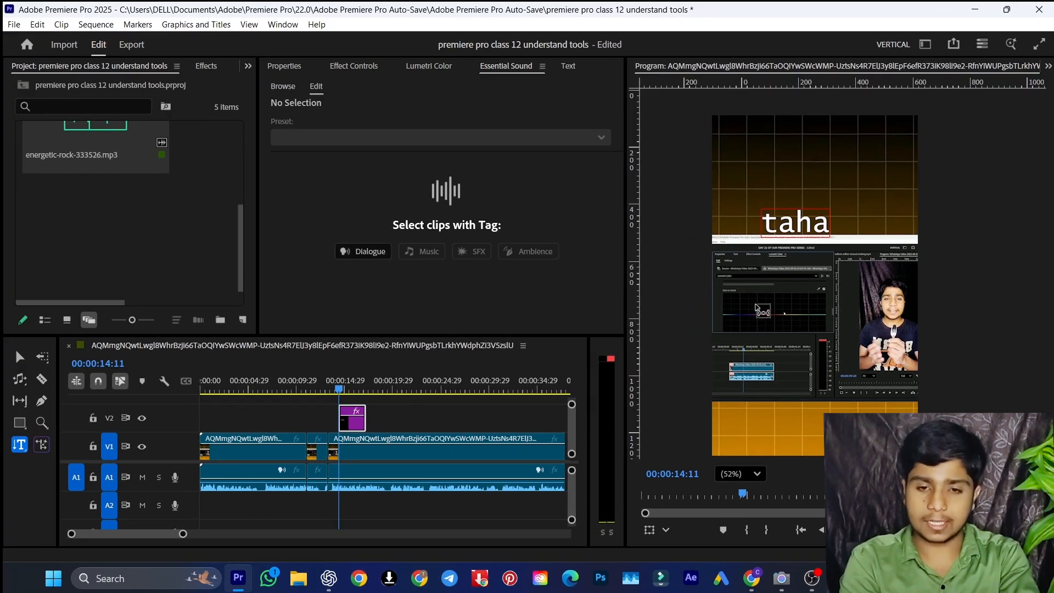
{"action": "left_click", "coordinate": [745, 302]}
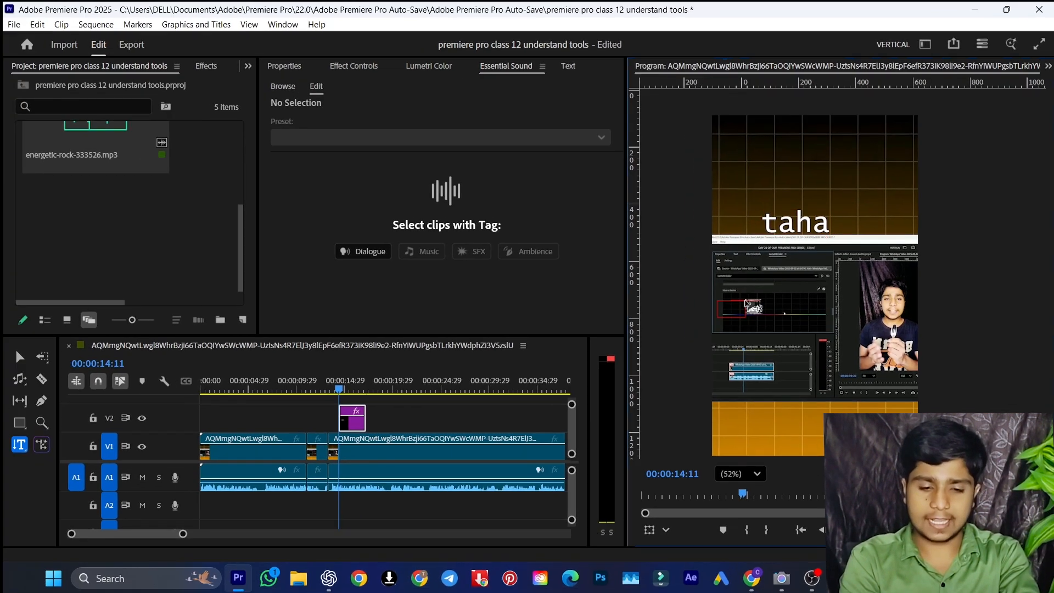
{"action": "type", "text": "taha"}
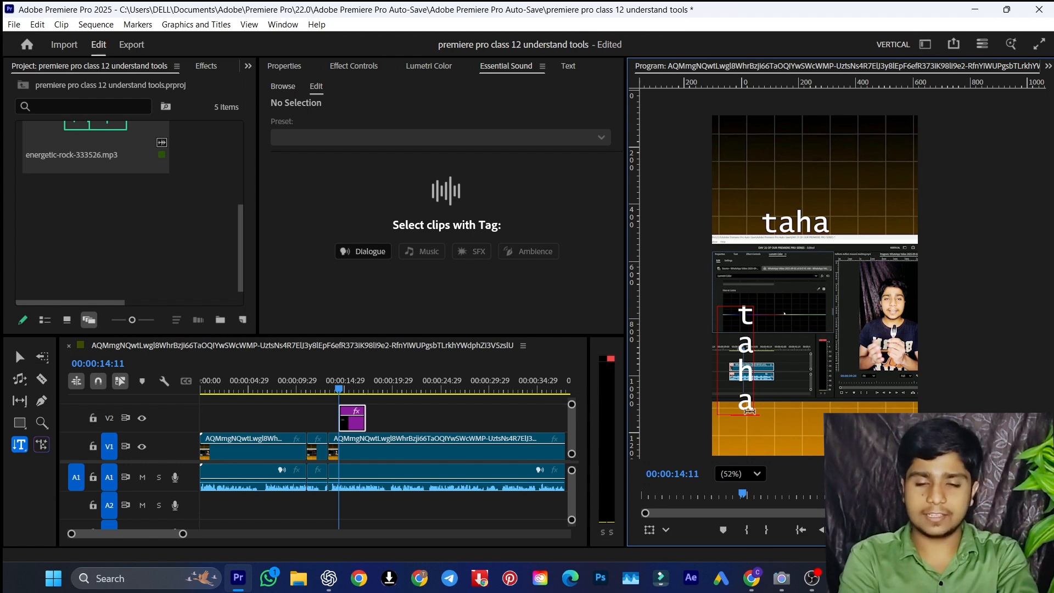
Delete the clip holding the horizontal and vertical text from V2
{"action": "left_click", "coordinate": [20, 357]}
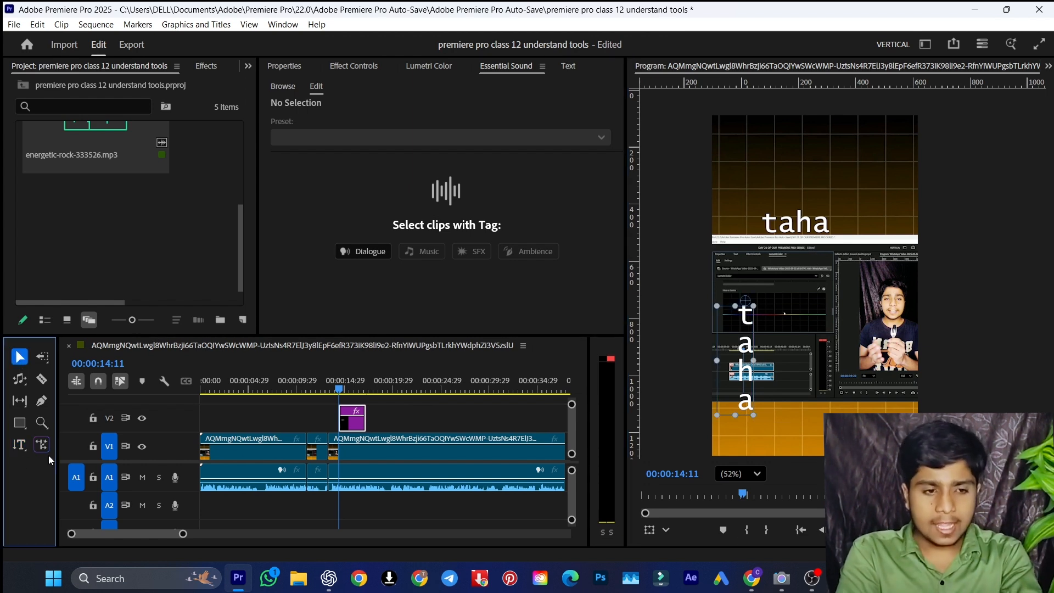
{"action": "left_click", "coordinate": [20, 444]}
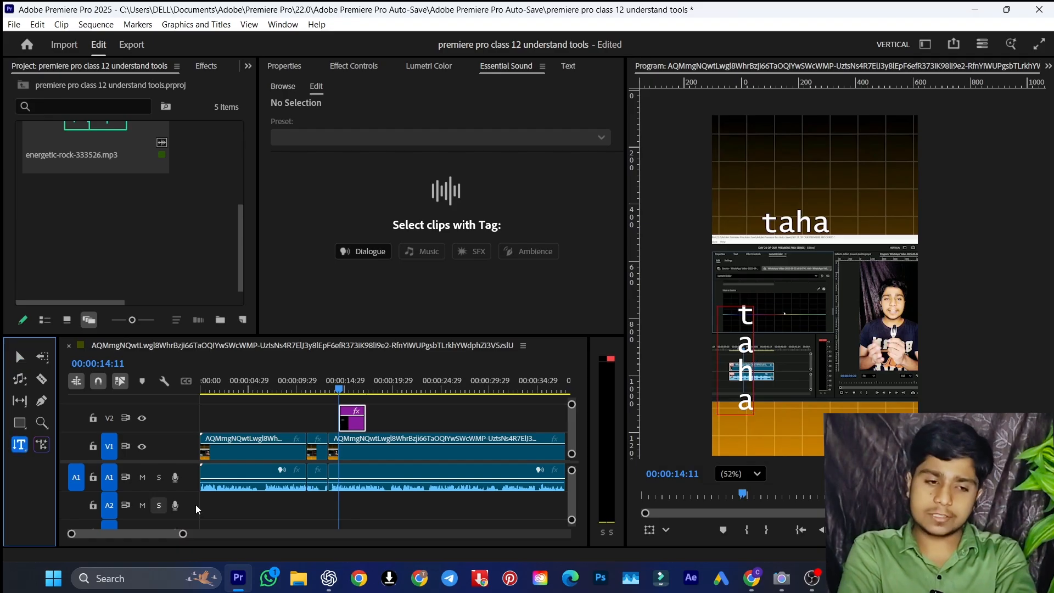
{"action": "left_click", "coordinate": [334, 413]}
{"action": "key", "text": "Delete"}
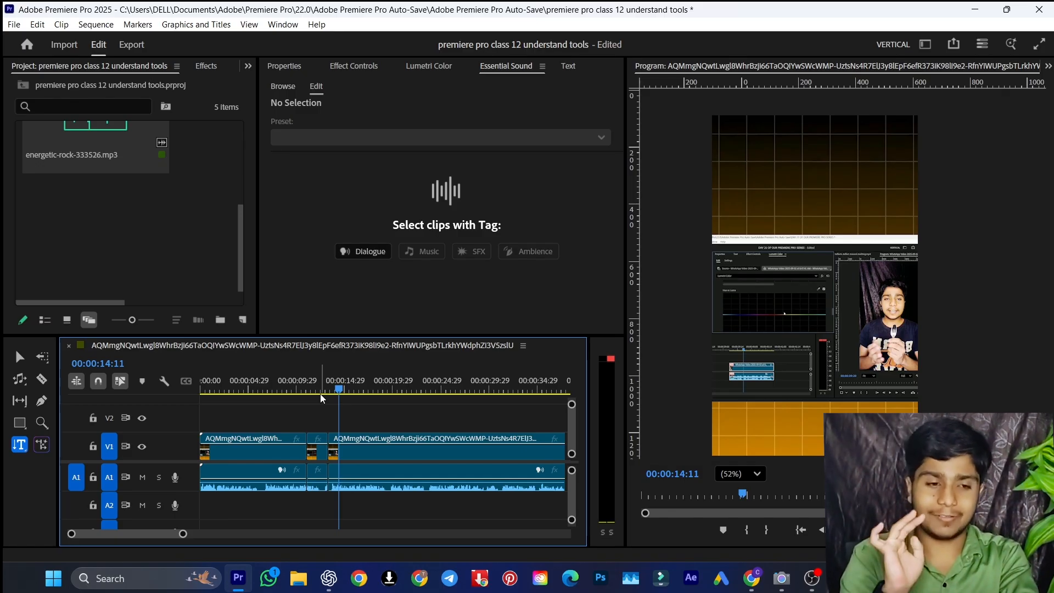
Select all remaining video and audio segments in the timeline and delete them
{"action": "left_click", "coordinate": [46, 449]}
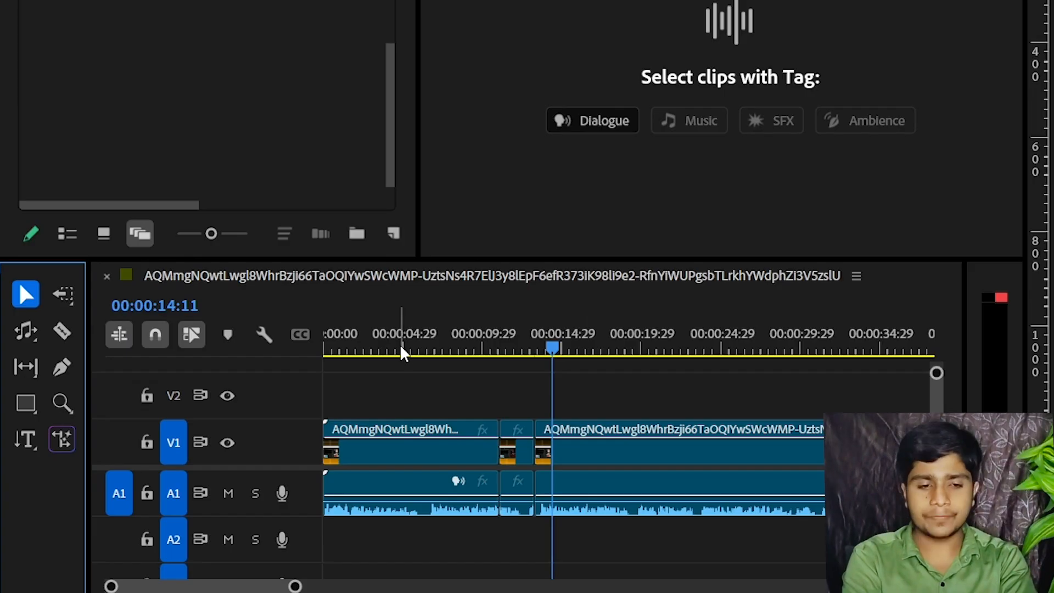
{"action": "left_click", "coordinate": [893, 300]}
{"action": "key", "text": "minus"}
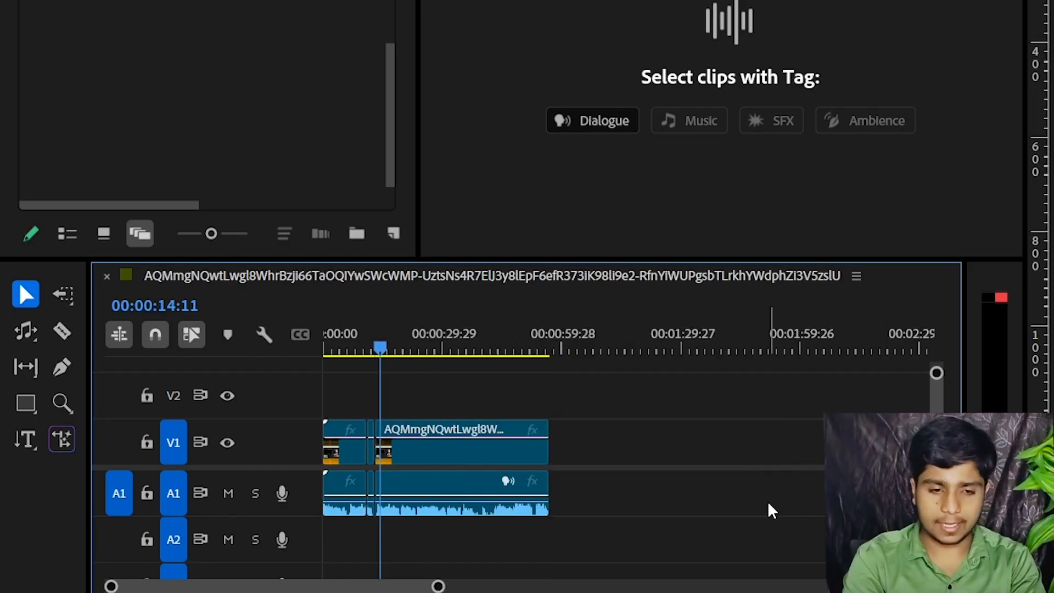
{"action": "left_click_drag", "start_coordinate": [769, 509], "coordinate": [324, 472]}
{"action": "key", "text": "Delete"}
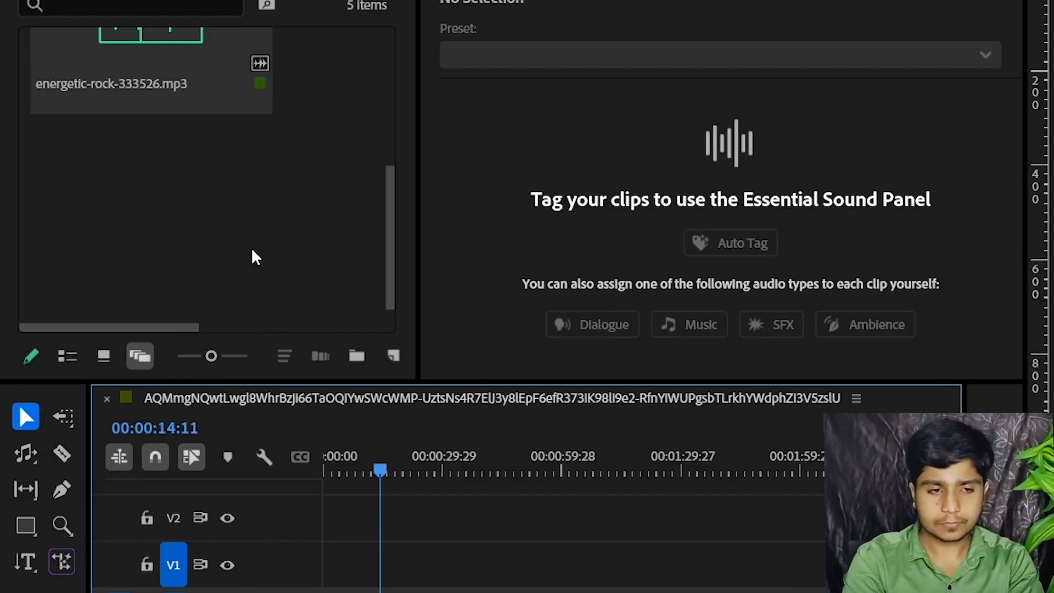
{"action": "scroll", "coordinate": [257, 119], "scroll_direction": "up", "scroll_amount": 3}
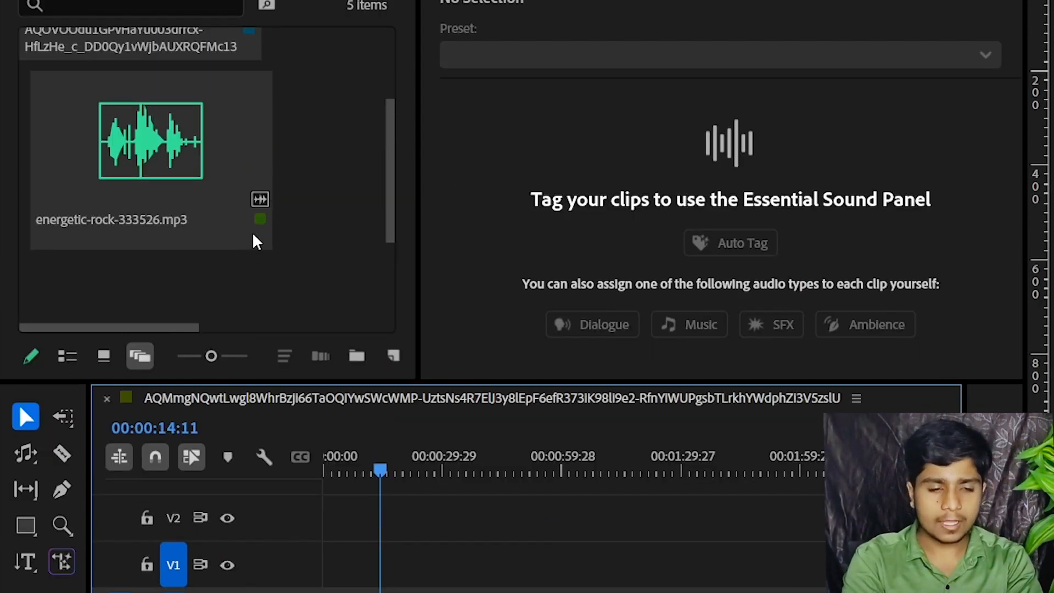
{"action": "double_click", "coordinate": [365, 219]}
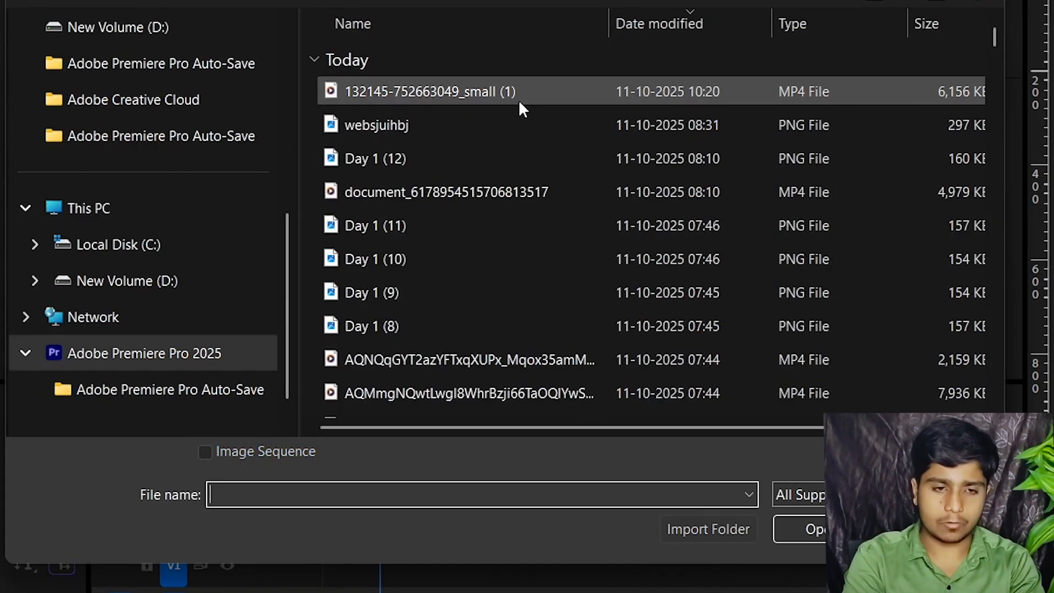
{"action": "double_click", "coordinate": [519, 93]}
{"action": "left_click_drag", "start_coordinate": [101, 198], "coordinate": [311, 565]}
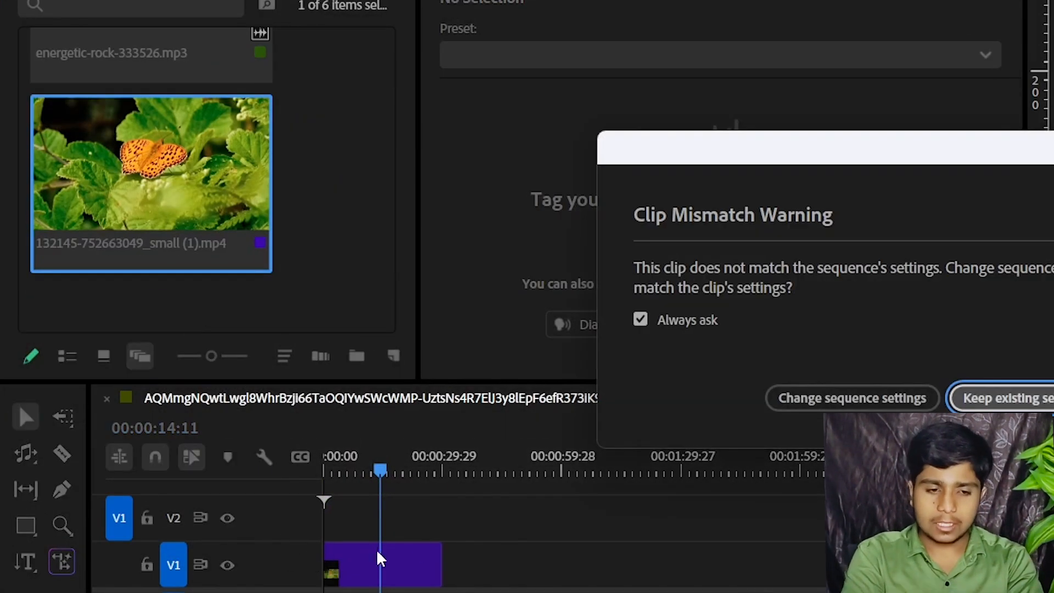
{"action": "left_click", "coordinate": [976, 403]}
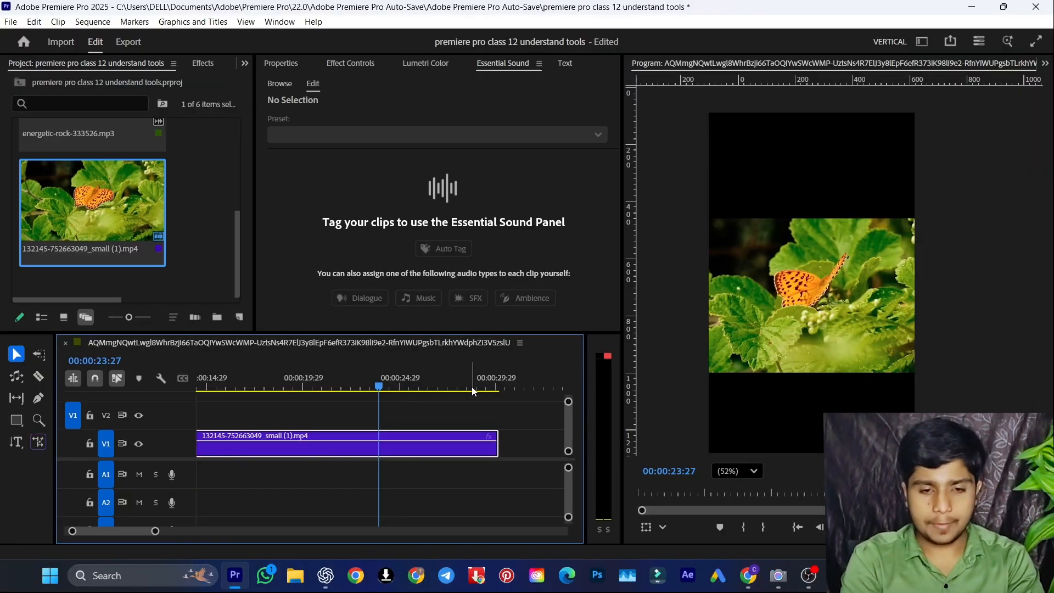
Extend the end of the butterfly clip on V1 by about 2 seconds with Generative Extend, accepting the nearest supported resolution
{"action": "left_click_drag", "start_coordinate": [474, 391], "coordinate": [496, 389]}
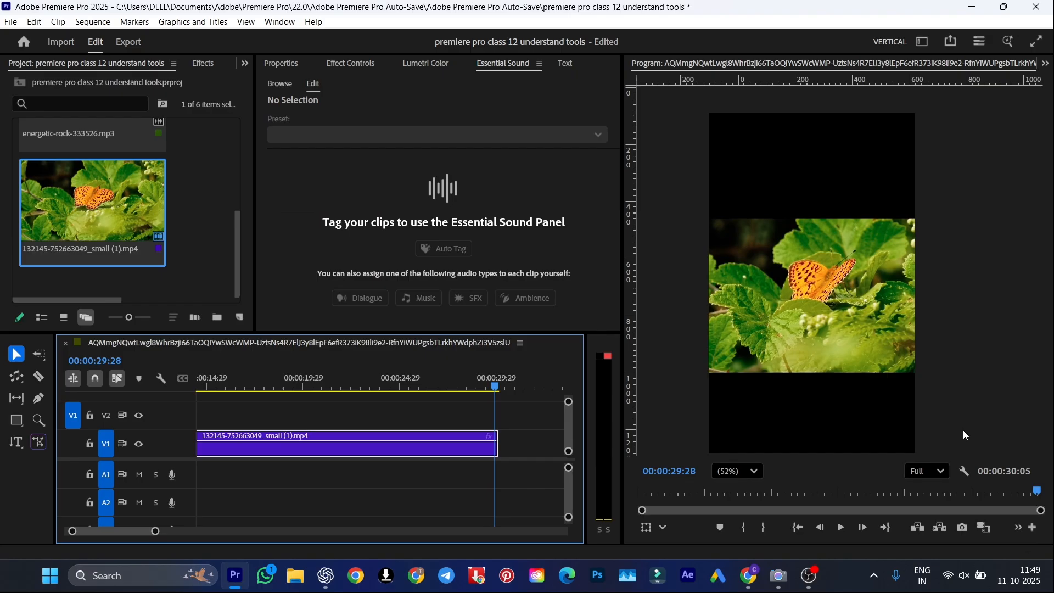
{"action": "key", "text": "Right"}
{"action": "key", "text": "Right"}
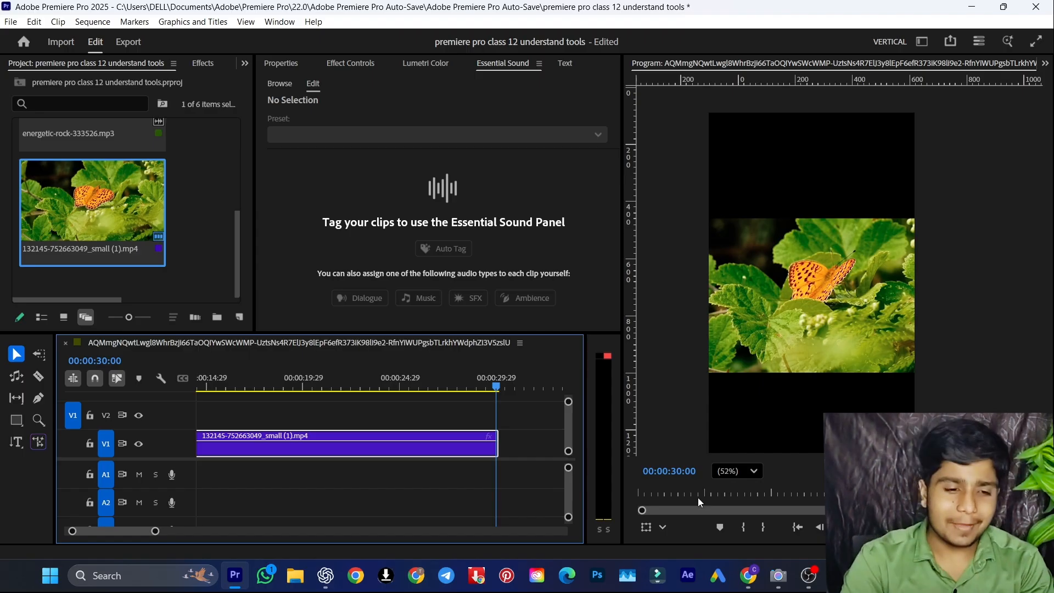
{"action": "left_click", "coordinate": [41, 445]}
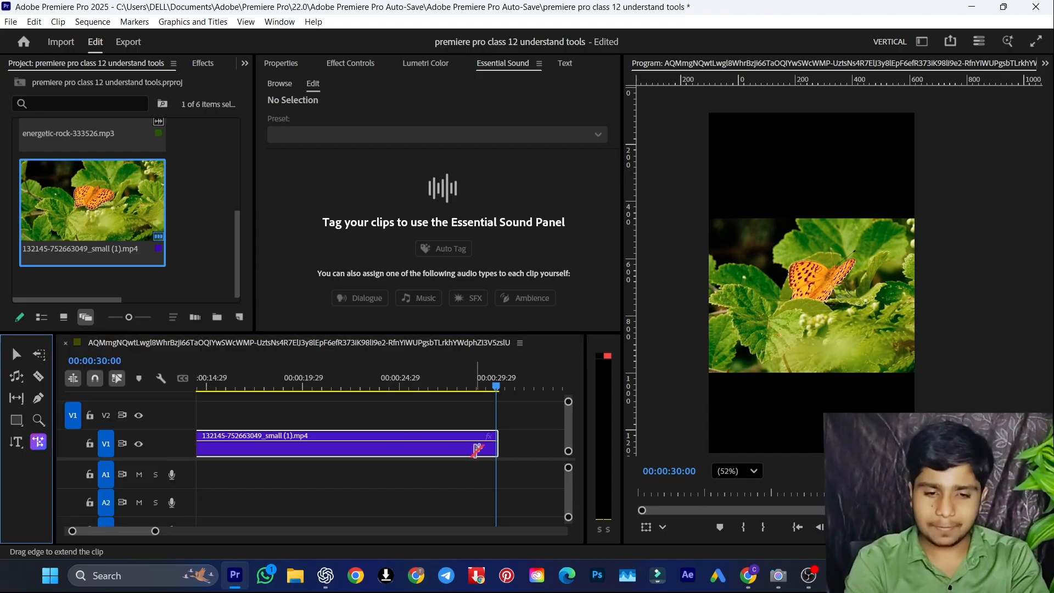
{"action": "left_click_drag", "start_coordinate": [503, 436], "coordinate": [548, 446]}
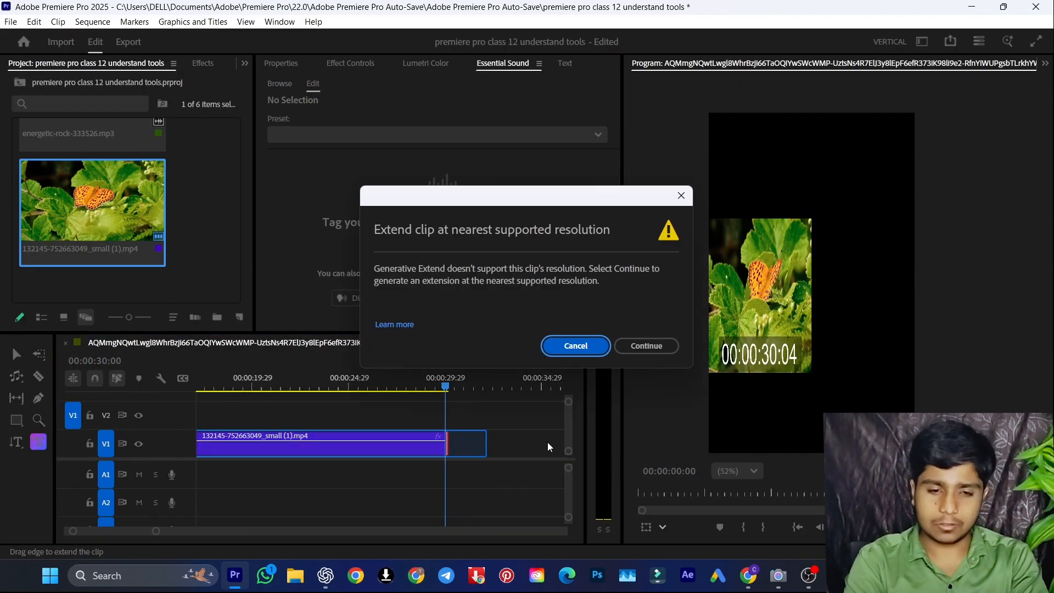
{"action": "left_click", "coordinate": [642, 347]}
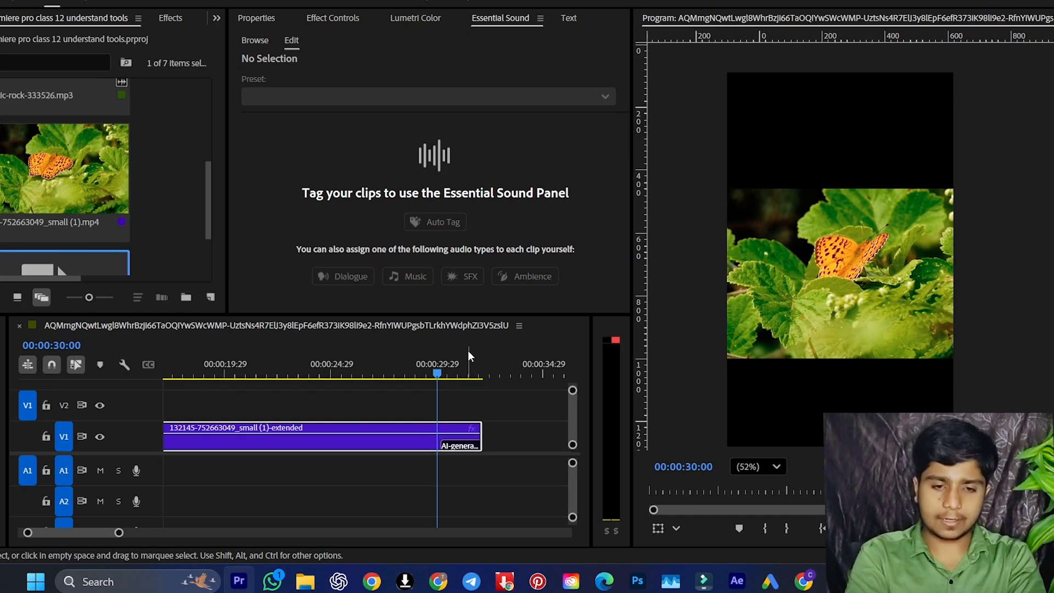
Scrub the extended clip on V1 around the point where its AI-generated section begins
{"action": "left_click", "coordinate": [439, 300]}
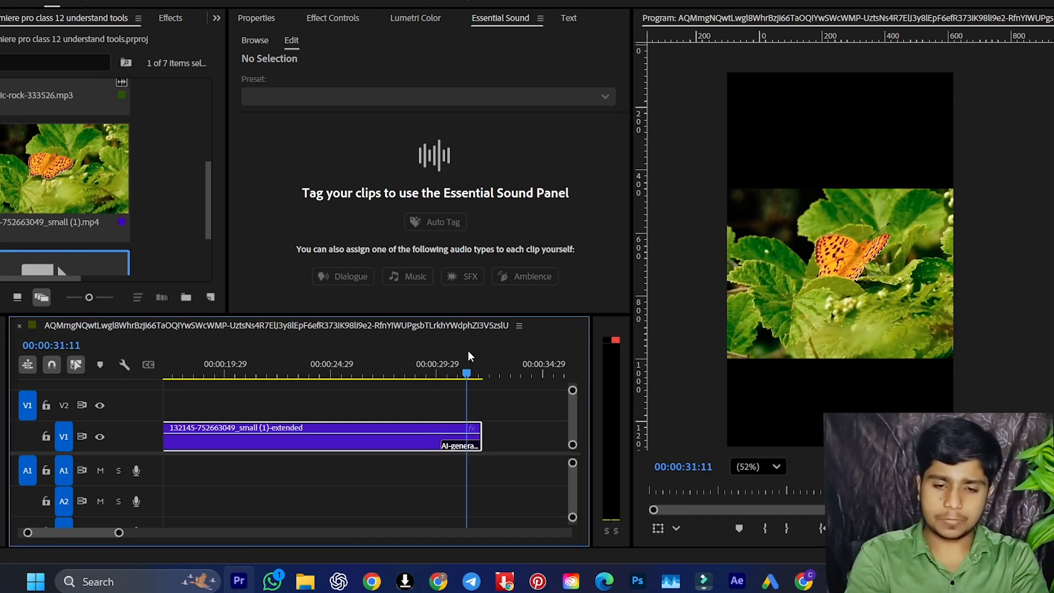
{"action": "key", "text": "="}
{"action": "left_click_drag", "start_coordinate": [297, 369], "coordinate": [265, 366]}
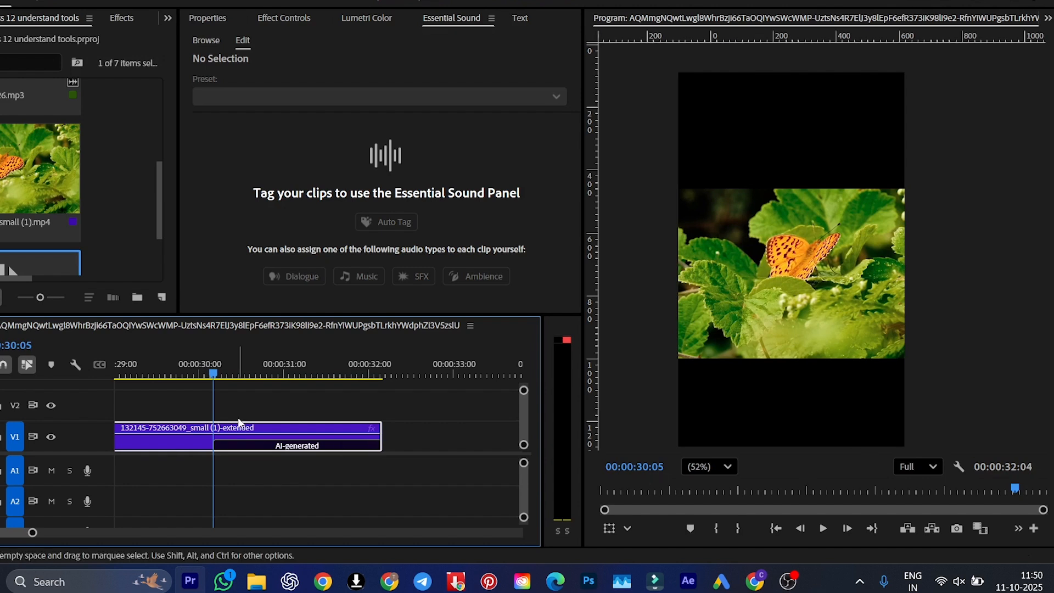
{"action": "left_click_drag", "start_coordinate": [224, 373], "coordinate": [185, 371]}
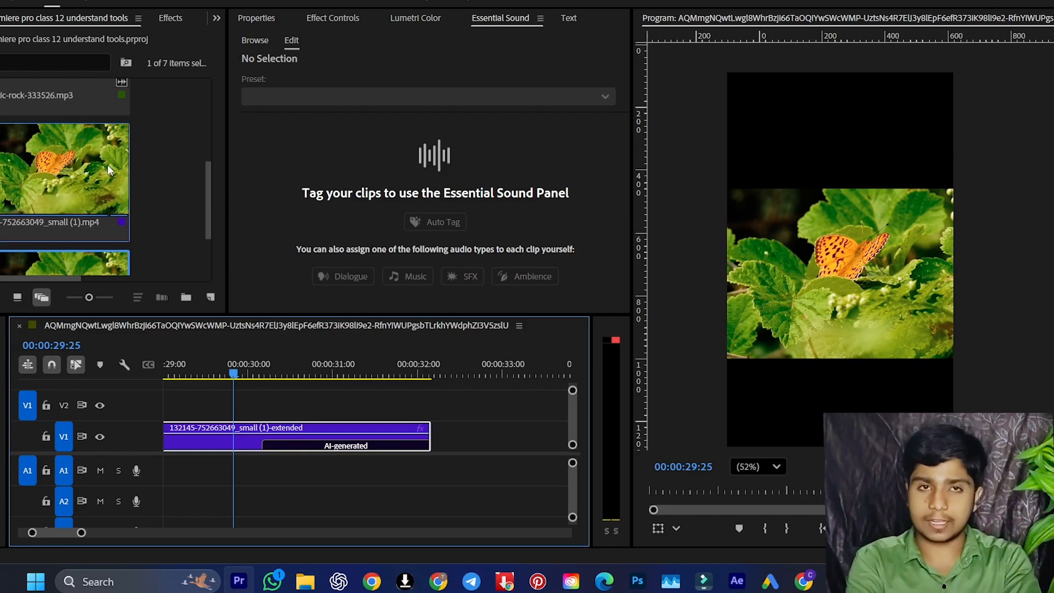
{"action": "left_click", "coordinate": [75, 175]}
{"action": "double_click", "coordinate": [75, 173]}
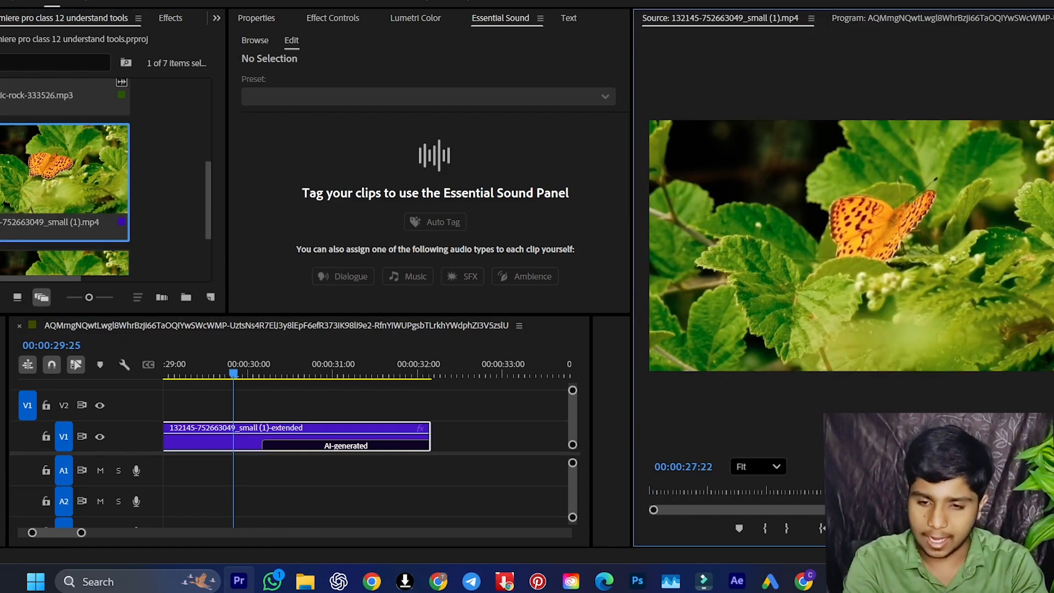
{"action": "key", "text": "space"}
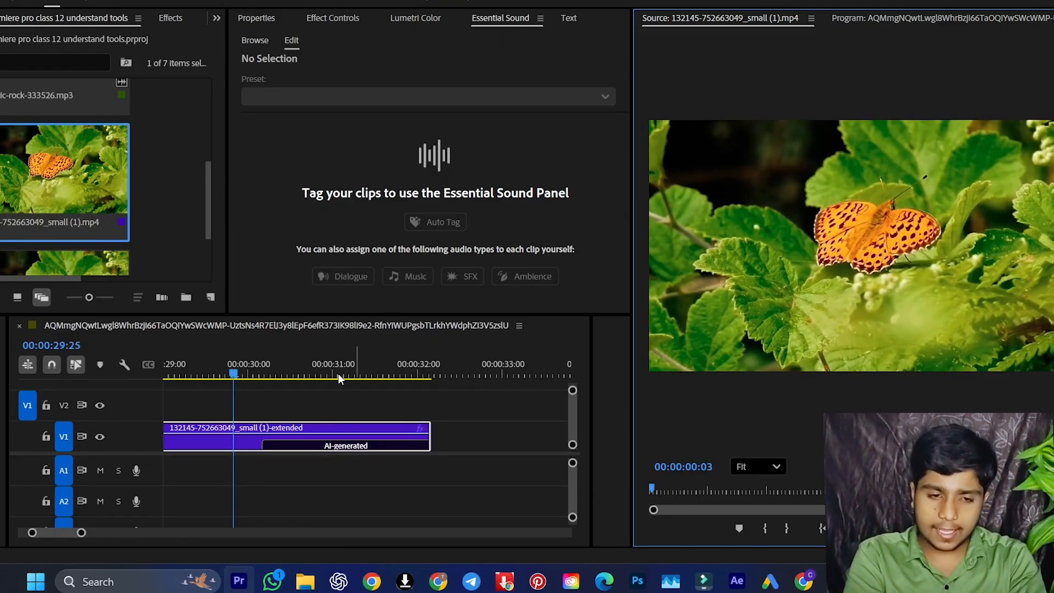
Set the Program monitor zoom to 75% and play the extended clip from 00:00:29:12
{"action": "left_click", "coordinate": [251, 366]}
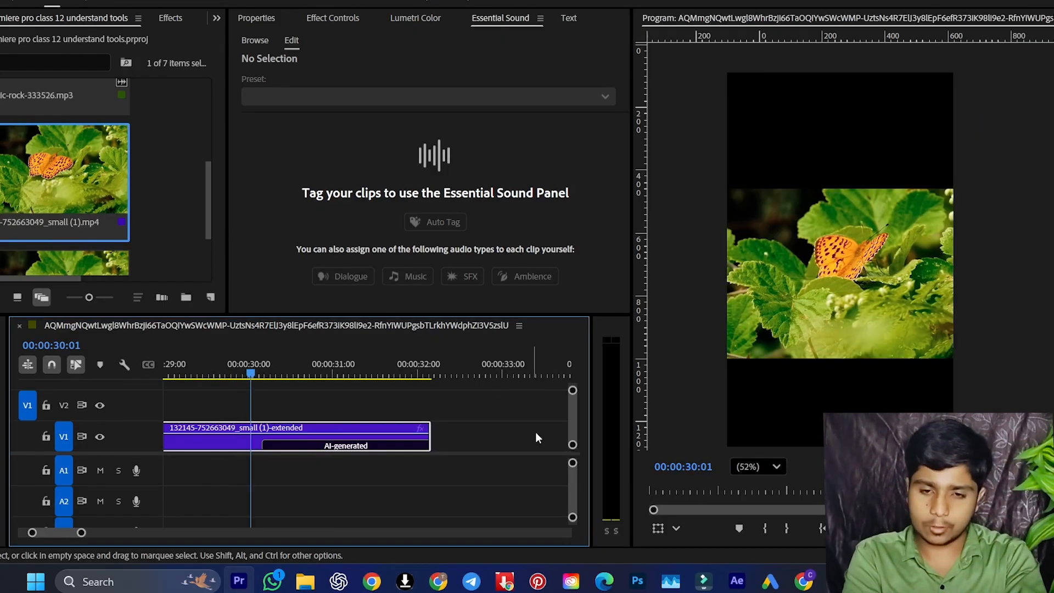
{"action": "left_click", "coordinate": [767, 466]}
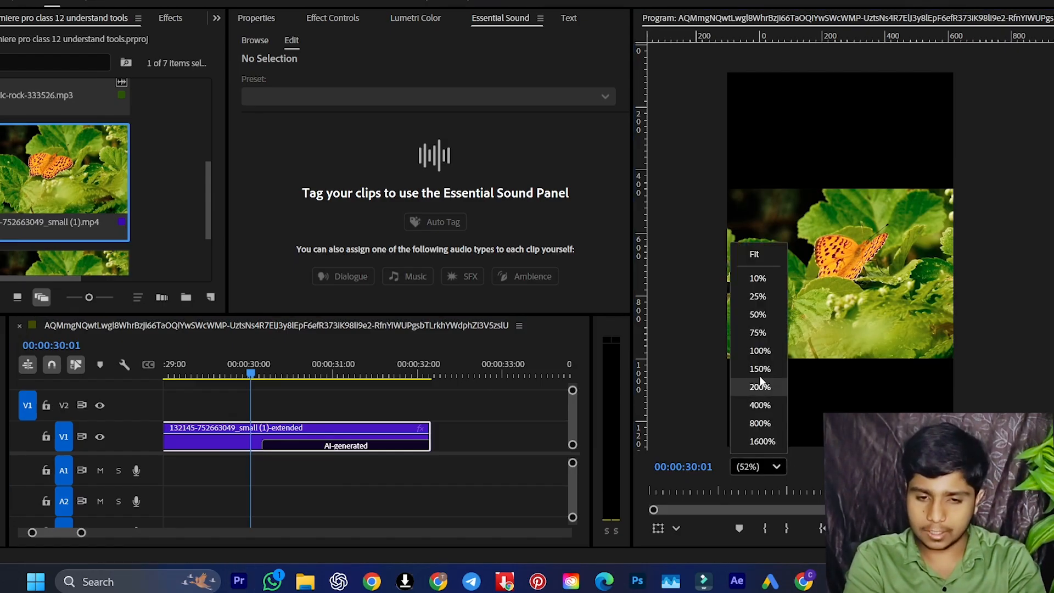
{"action": "left_click", "coordinate": [758, 332]}
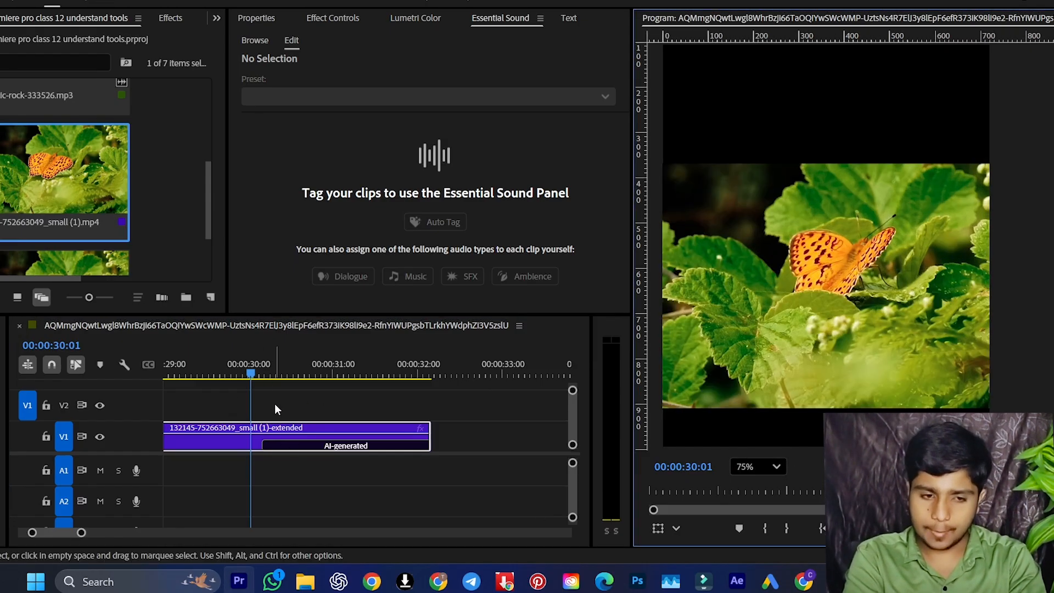
{"action": "left_click_drag", "start_coordinate": [229, 374], "coordinate": [199, 379]}
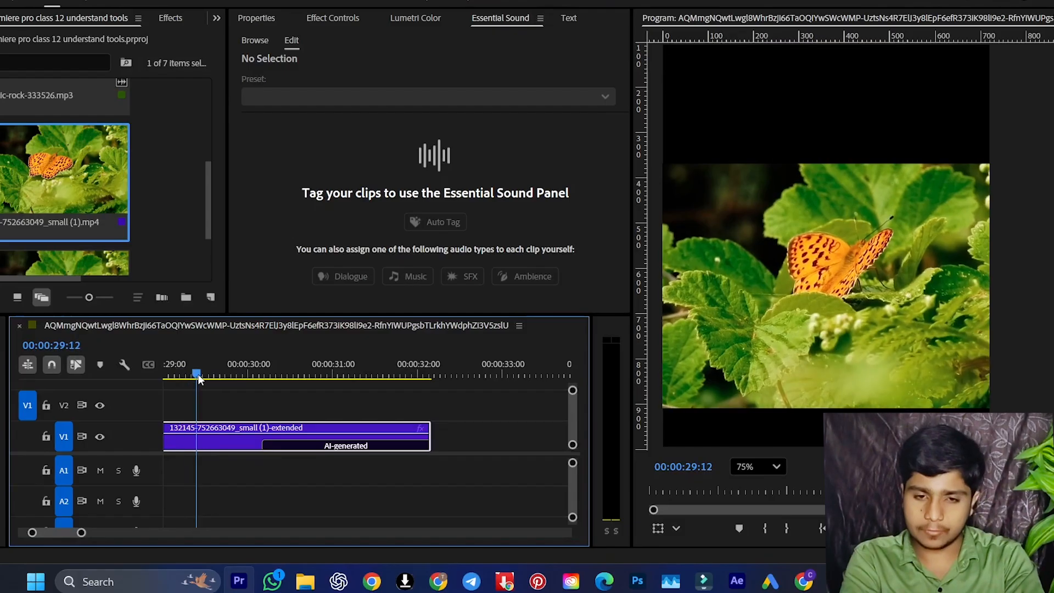
{"action": "key", "text": "space"}
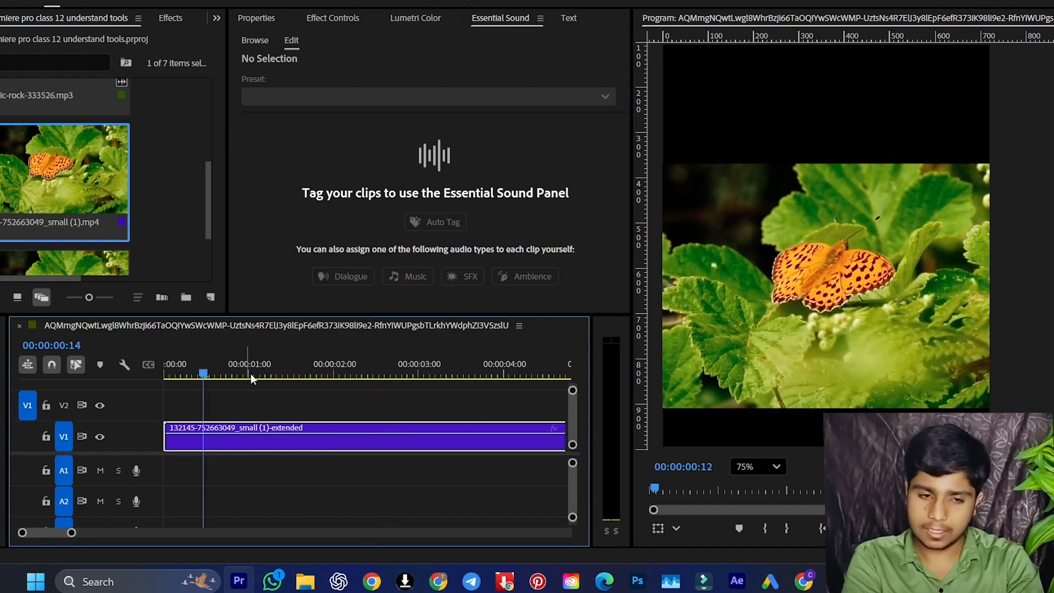
Play the final seconds of the extended clip through its AI-generated section, then return the playhead to 00:00:30:06
{"action": "key", "text": "minus"}
{"action": "key", "text": "minus"}
{"action": "key", "text": "minus"}
{"action": "key", "text": "minus"}
{"action": "key", "text": "minus"}
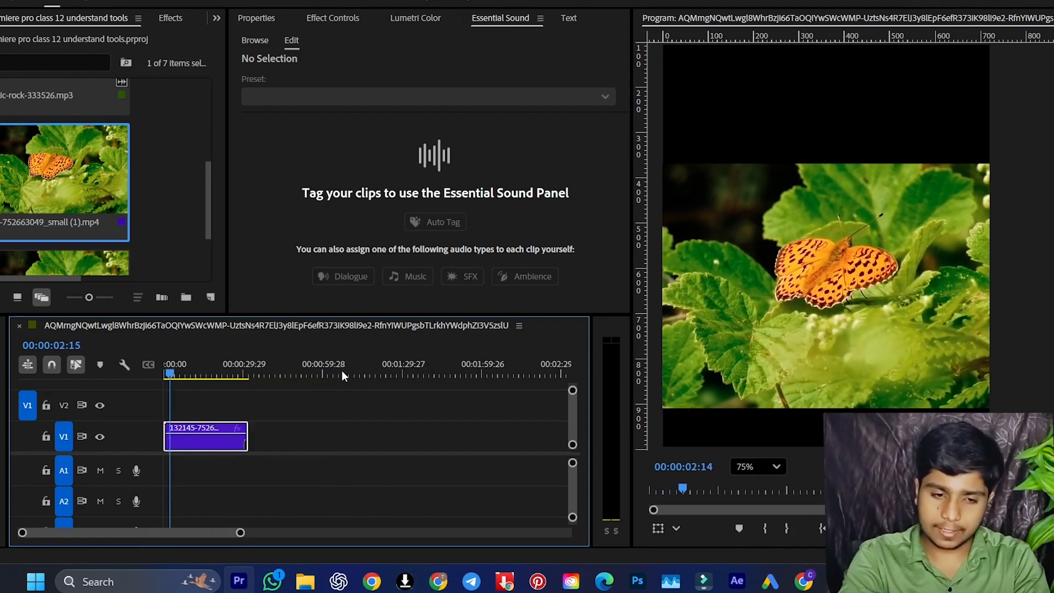
{"action": "left_click", "coordinate": [233, 363]}
{"action": "key", "text": "equal"}
{"action": "key", "text": "equal"}
{"action": "key", "text": "equal"}
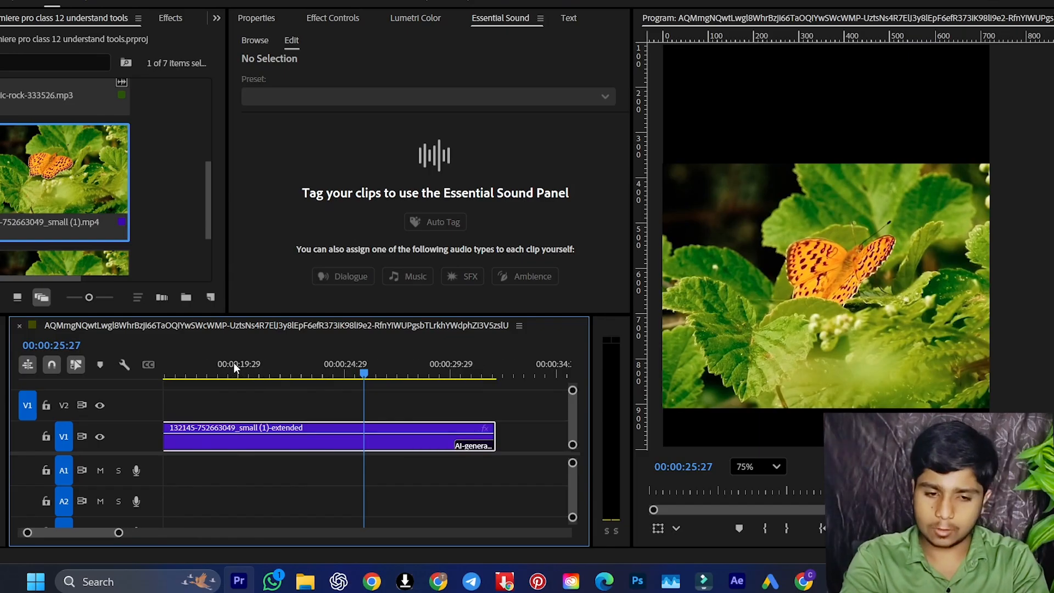
{"action": "key", "text": "equal"}
{"action": "key", "text": "equal"}
{"action": "key", "text": "space"}
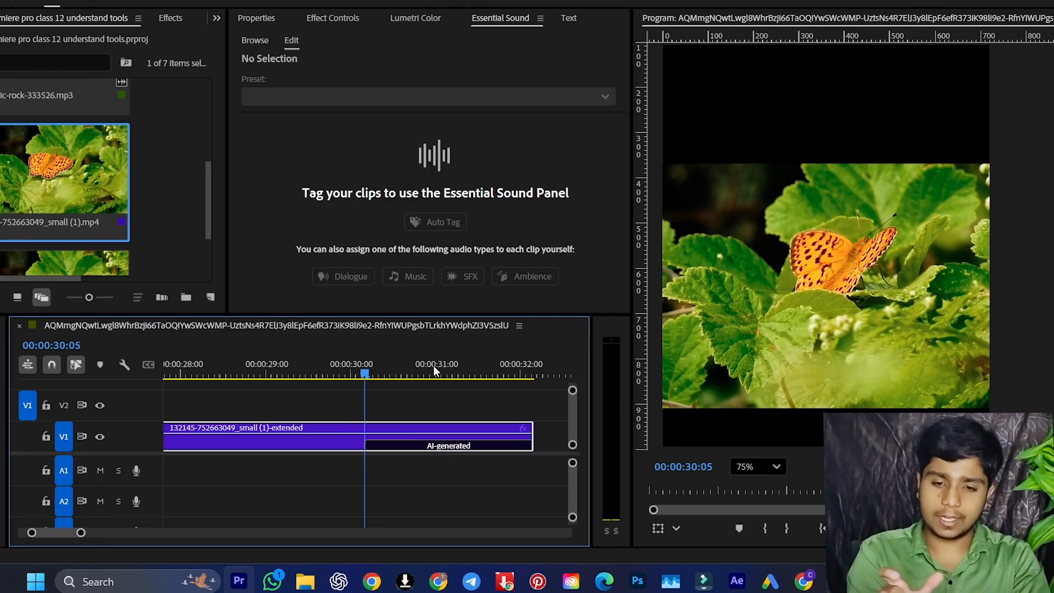
{"action": "key", "text": "space"}
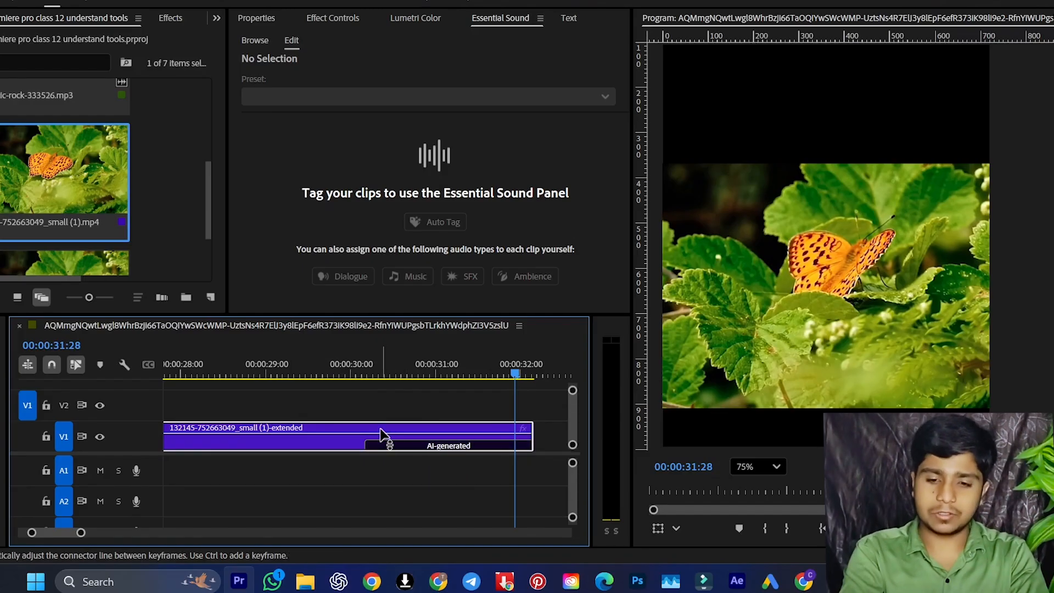
{"action": "left_click", "coordinate": [368, 373]}
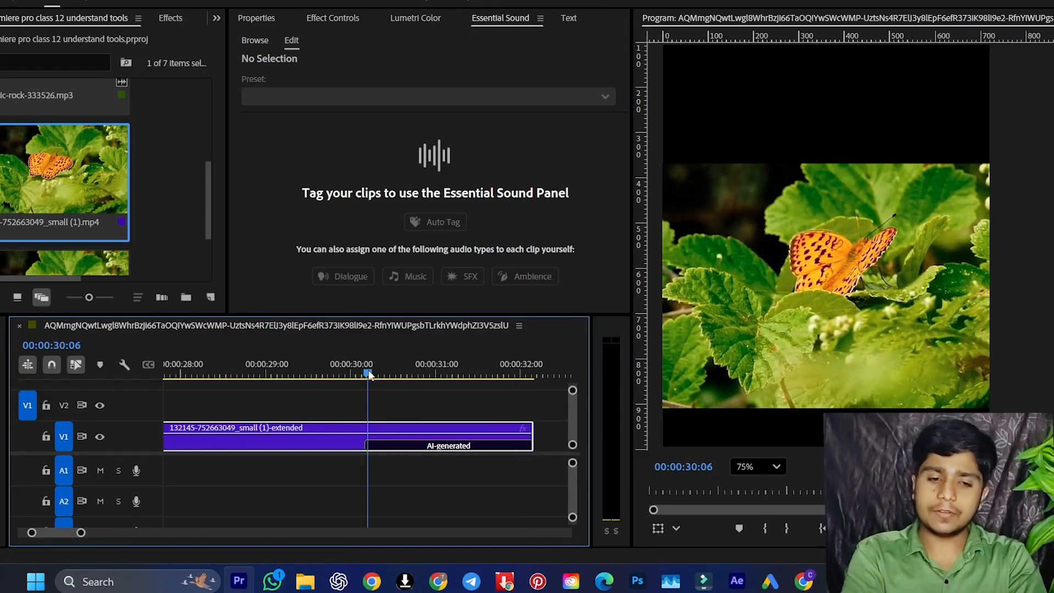